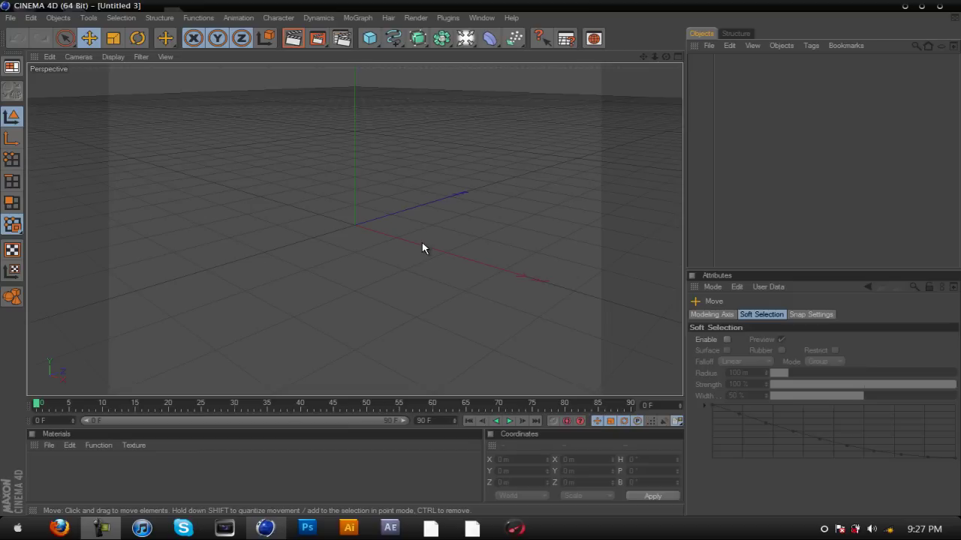
{"action": "left_click", "coordinate": [265, 529]}
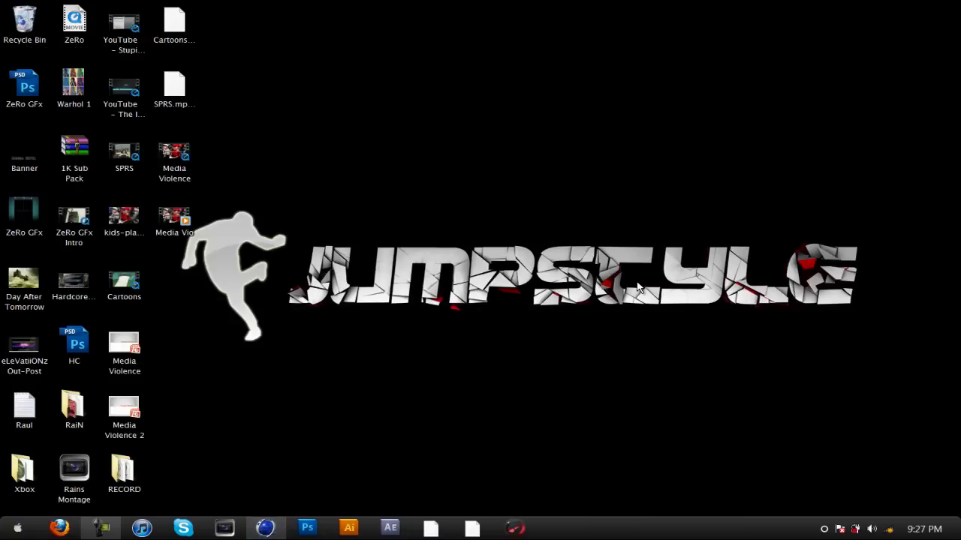
{"action": "mouse_move", "coordinate": [290, 239]}
{"action": "left_mouse_down"}
{"action": "mouse_move", "coordinate": [570, 332]}
{"action": "mouse_move", "coordinate": [851, 297]}
{"action": "mouse_move", "coordinate": [893, 345]}
{"action": "mouse_move", "coordinate": [572, 207]}
{"action": "mouse_move", "coordinate": [350, 308]}
{"action": "mouse_move", "coordinate": [289, 238]}
{"action": "left_mouse_up"}
{"action": "left_click", "coordinate": [304, 530]}
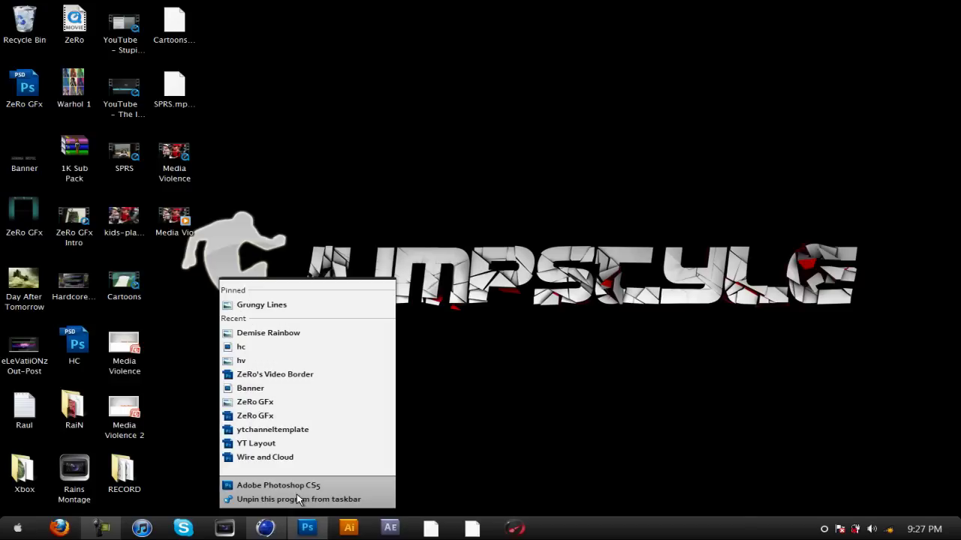
{"action": "left_click", "coordinate": [509, 409]}
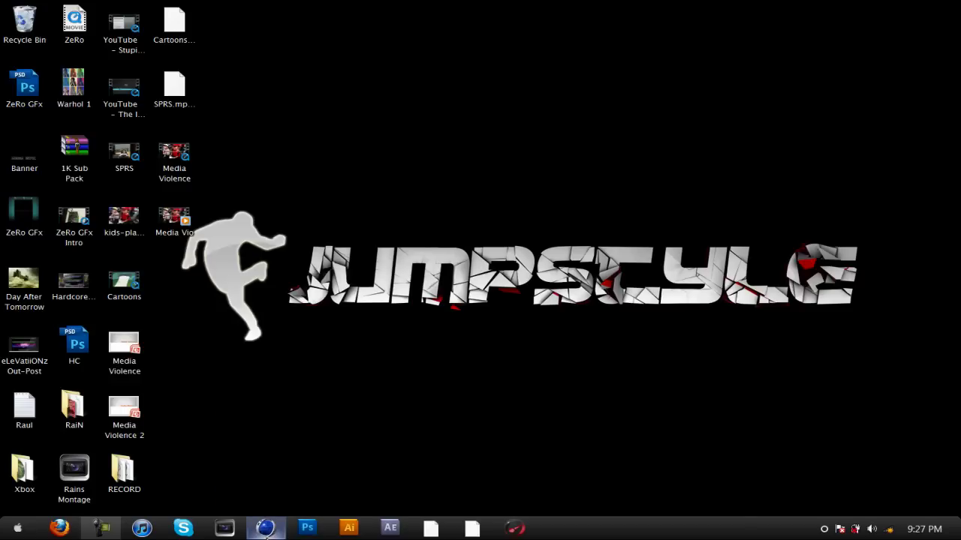
{"action": "right_click", "coordinate": [266, 534]}
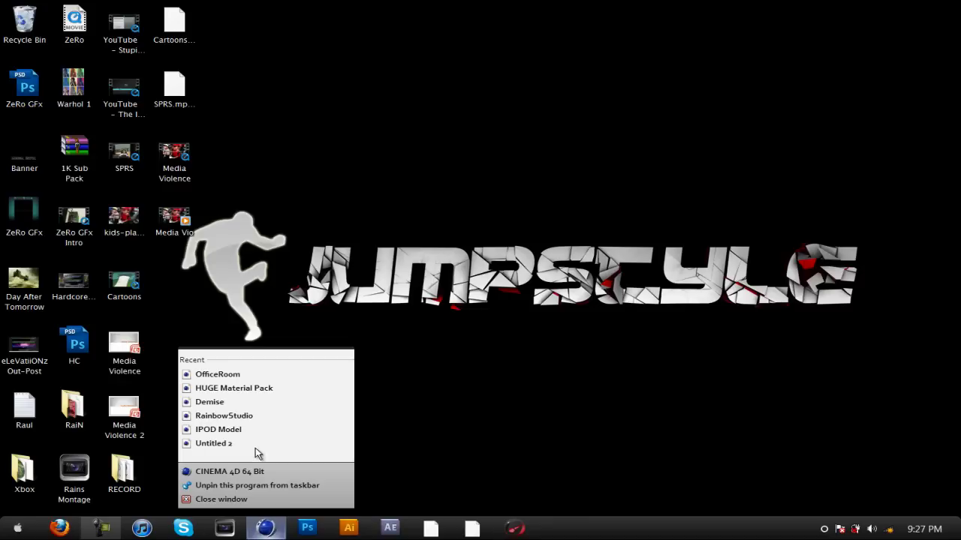
{"action": "left_click", "coordinate": [544, 404]}
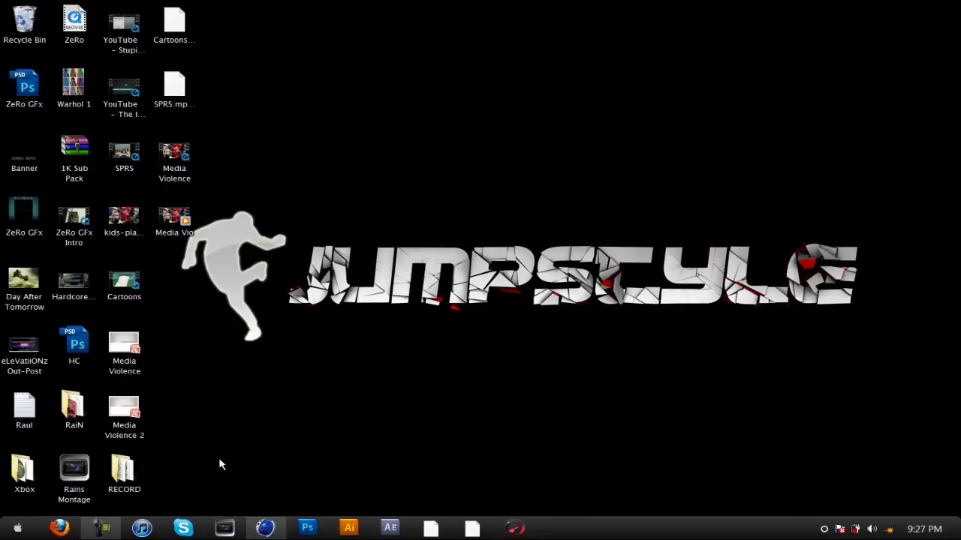
{"action": "left_click", "coordinate": [3, 534]}
{"action": "left_click", "coordinate": [3, 531]}
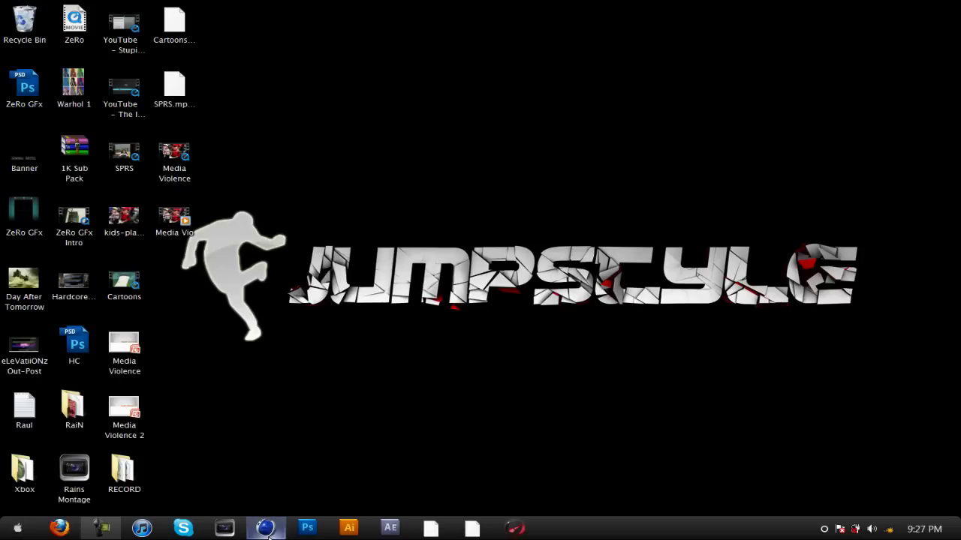
View the Demise Rainbow image from the Portfolio folder of the Pictures library, and close the viewer and folder.
{"action": "mouse_move", "coordinate": [272, 530]}
{"action": "left_click", "coordinate": [17, 528]}
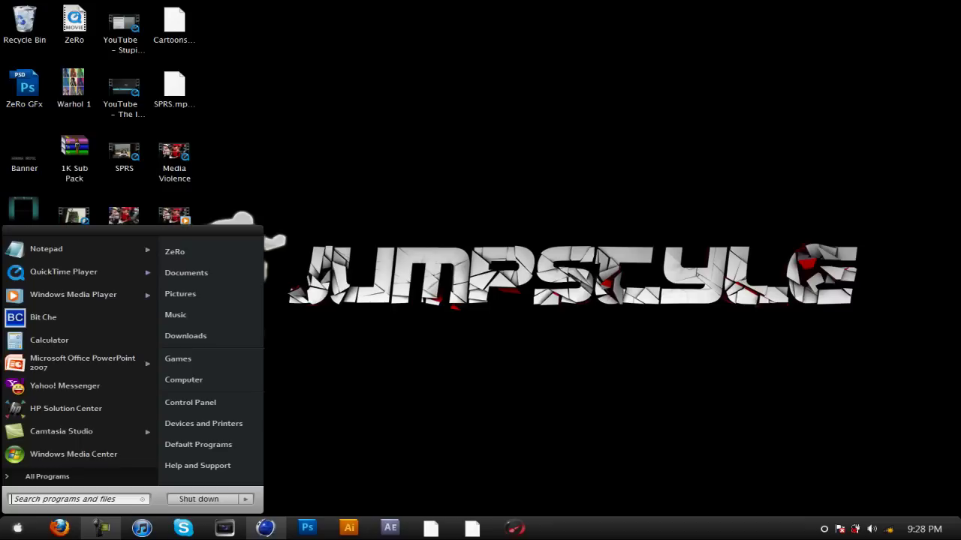
{"action": "left_click", "coordinate": [219, 302]}
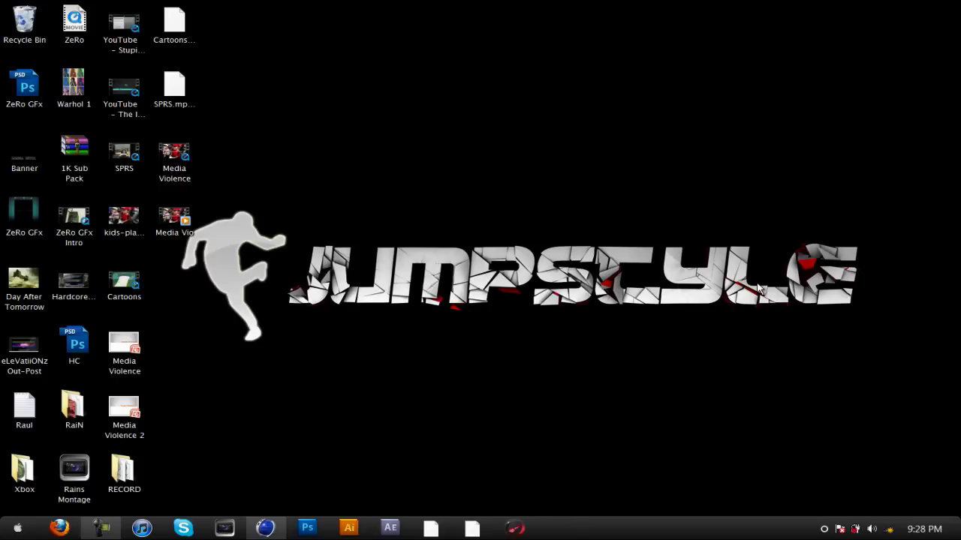
{"action": "double_click", "coordinate": [679, 200]}
{"action": "double_click", "coordinate": [434, 200]}
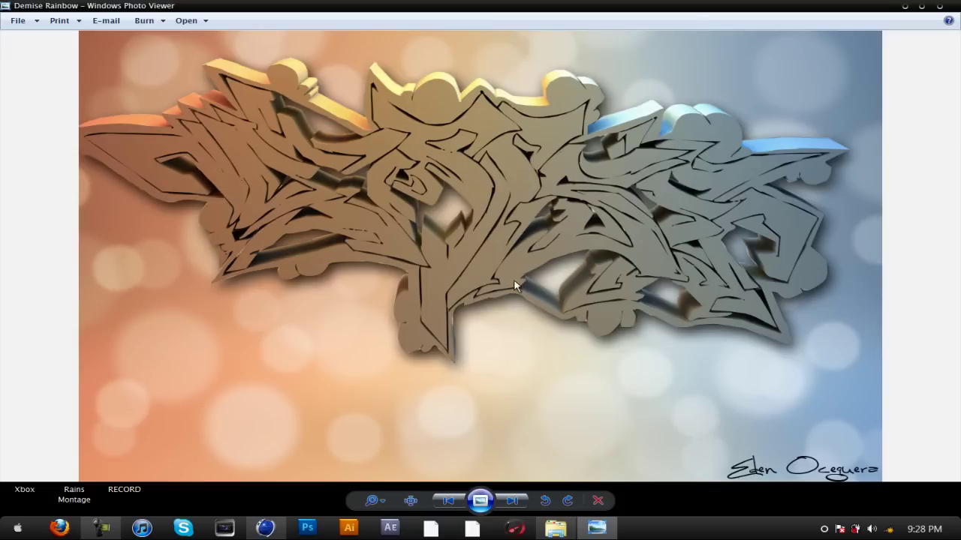
{"action": "left_click", "coordinate": [938, 6]}
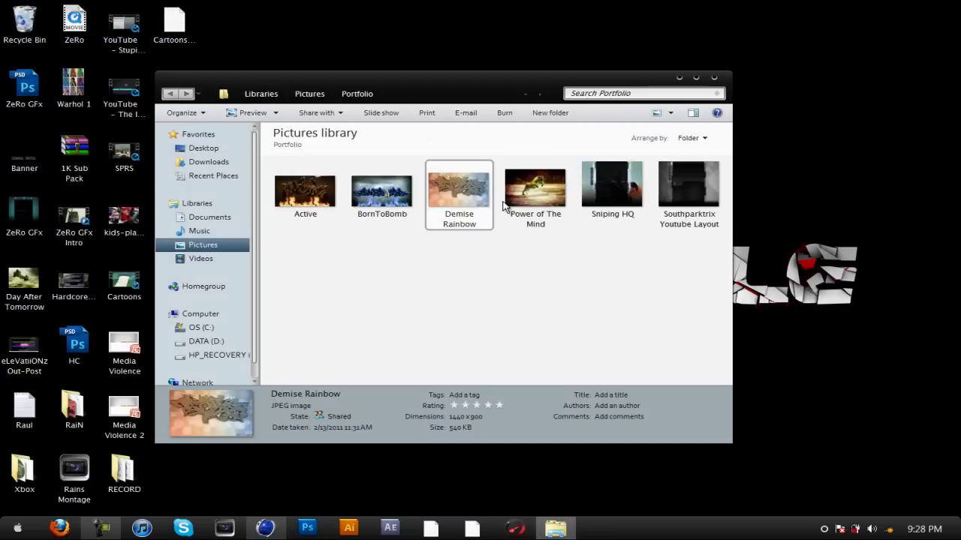
{"action": "left_click", "coordinate": [714, 76]}
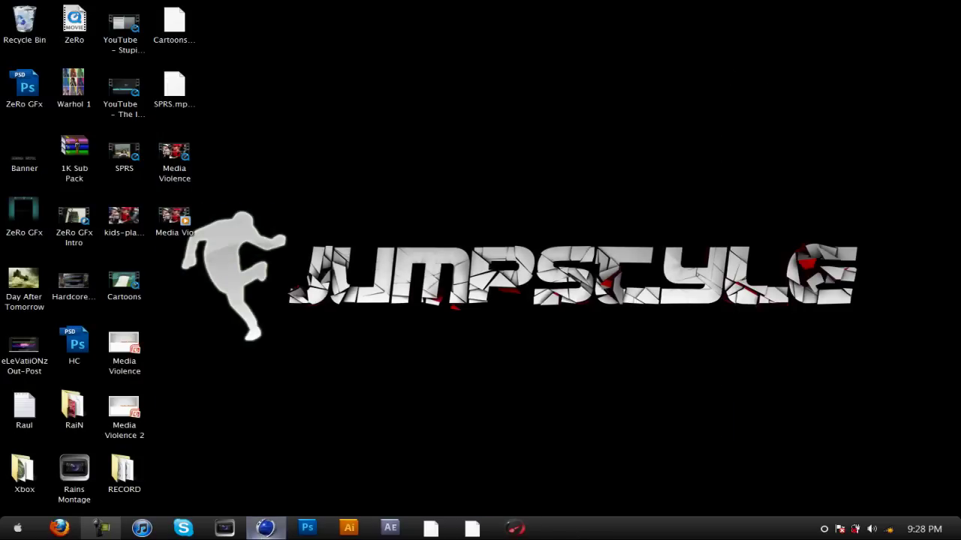
Switch to CINEMA 4D and show the _Studios presets of greyscalegorillalightkitpro in the Content Browser.
{"action": "left_click", "coordinate": [265, 529]}
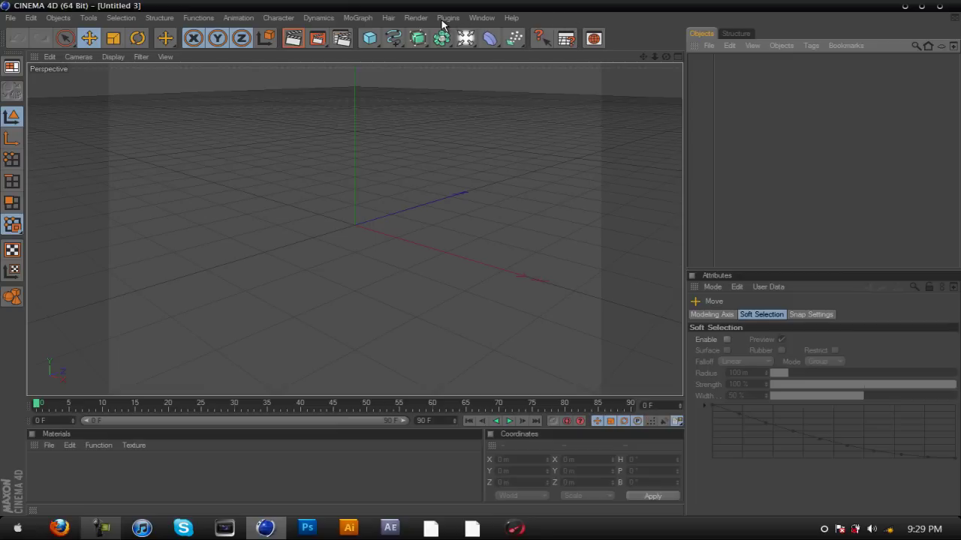
{"action": "left_click", "coordinate": [480, 18]}
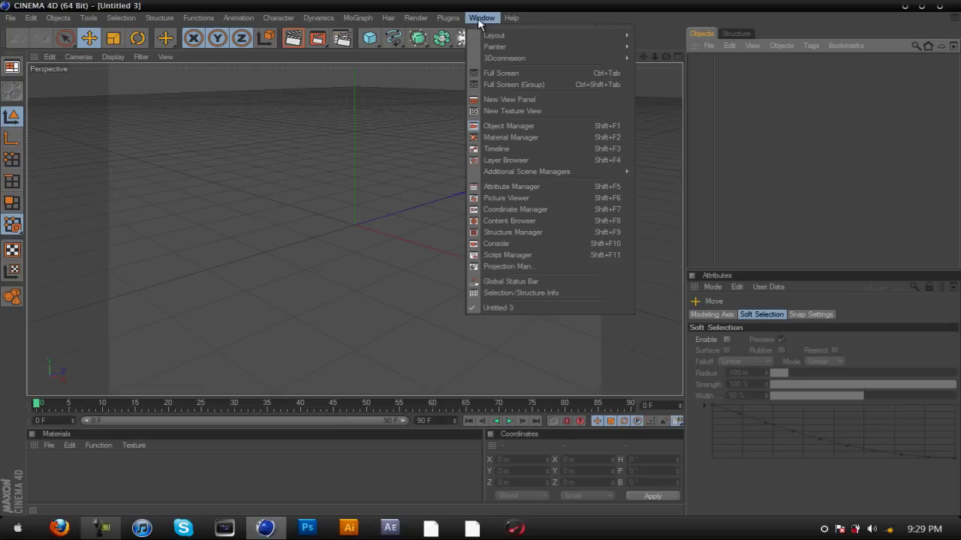
{"action": "left_click", "coordinate": [492, 221]}
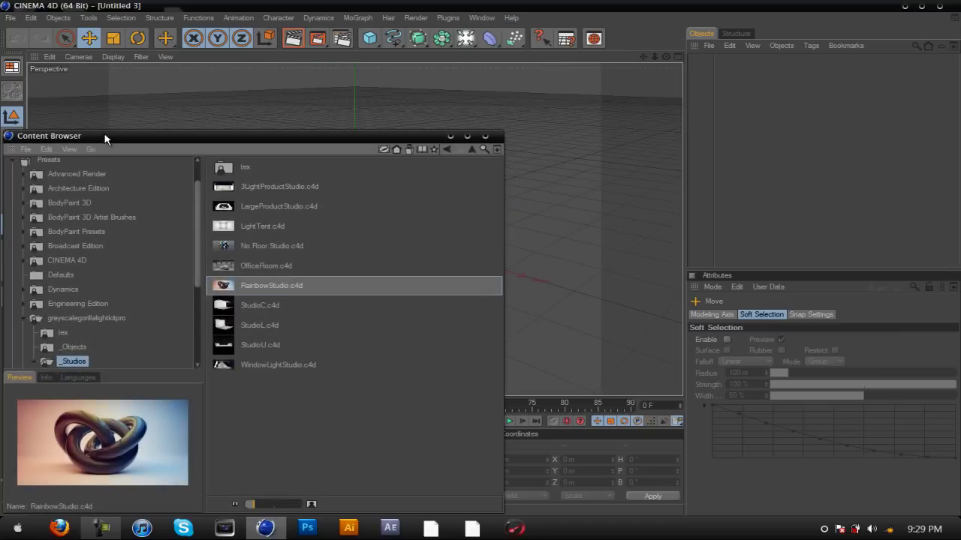
{"action": "left_click_drag", "start_coordinate": [104, 136], "coordinate": [197, 83]}
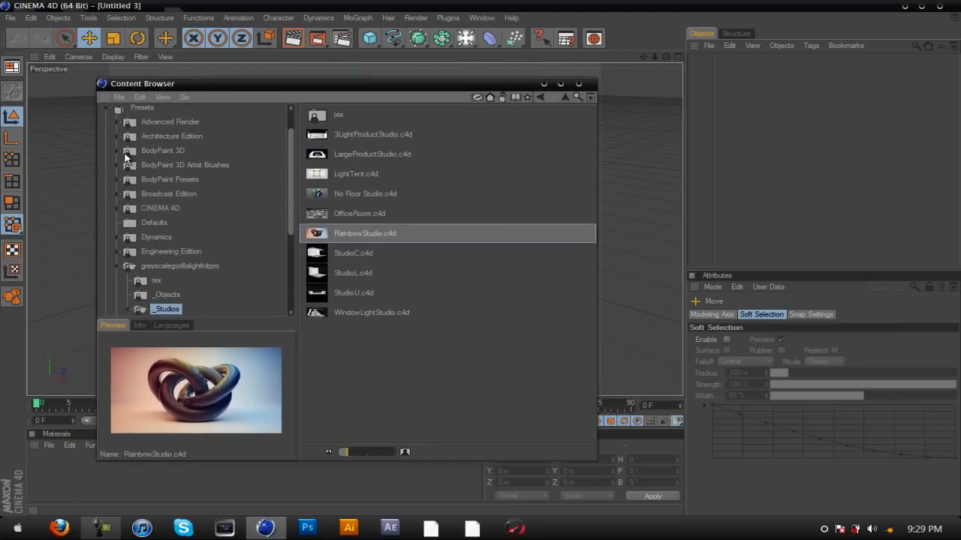
{"action": "left_click", "coordinate": [125, 112]}
{"action": "left_click", "coordinate": [171, 268]}
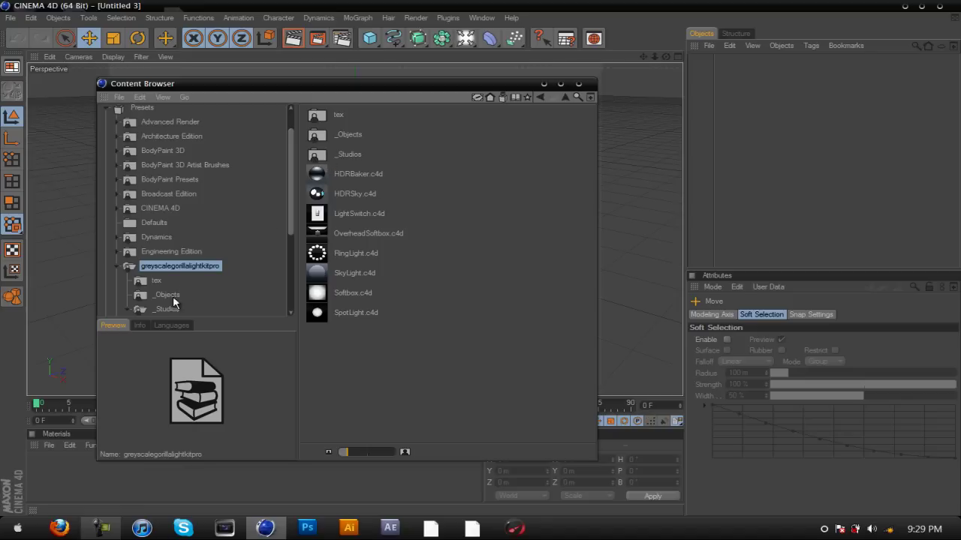
{"action": "left_click", "coordinate": [159, 312]}
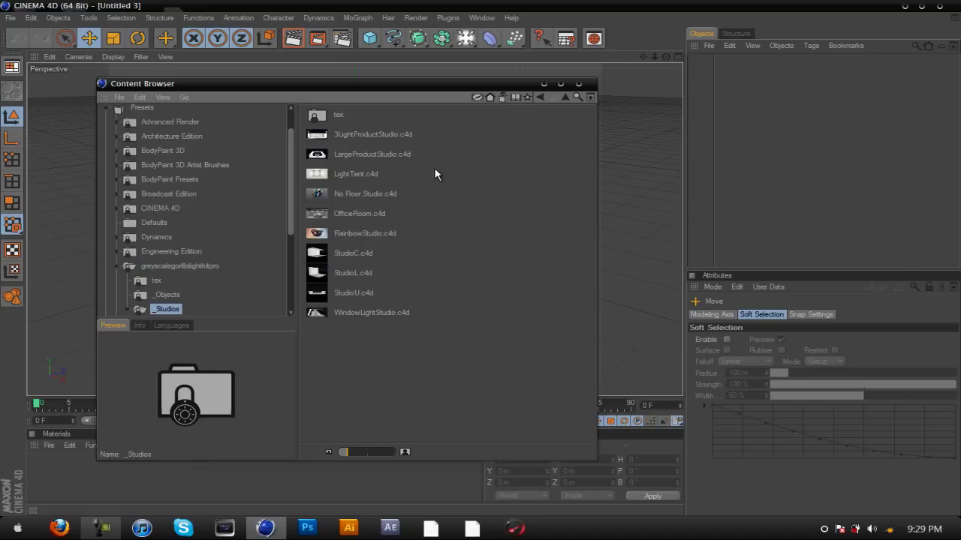
Open the RainbowStudio.c4d preset scene and minimize the Content Browser.
{"action": "left_click", "coordinate": [324, 234]}
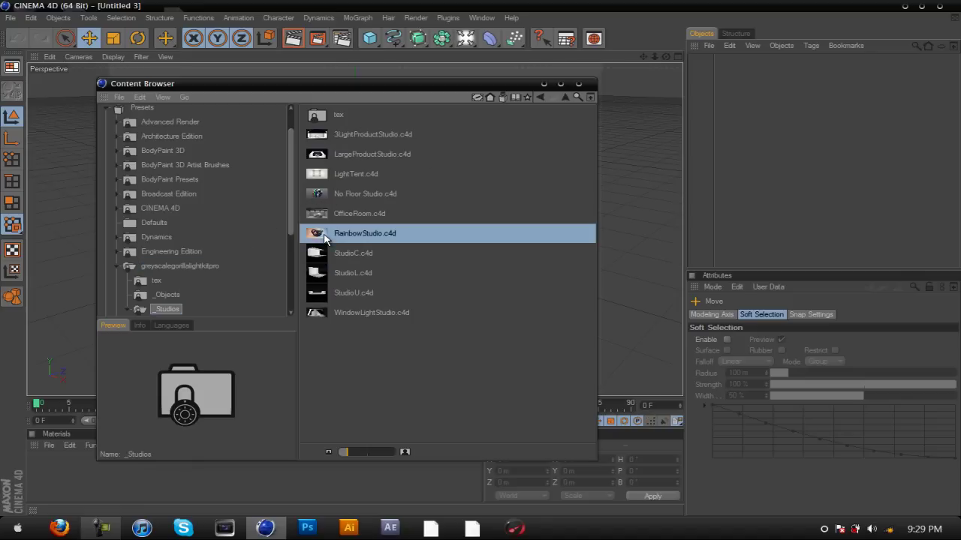
{"action": "double_click", "coordinate": [378, 231]}
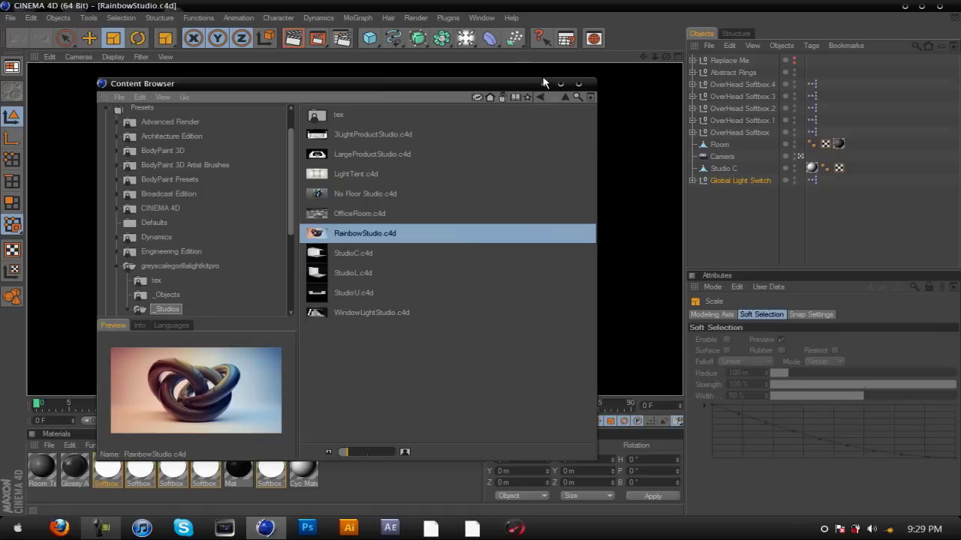
{"action": "left_click", "coordinate": [546, 83]}
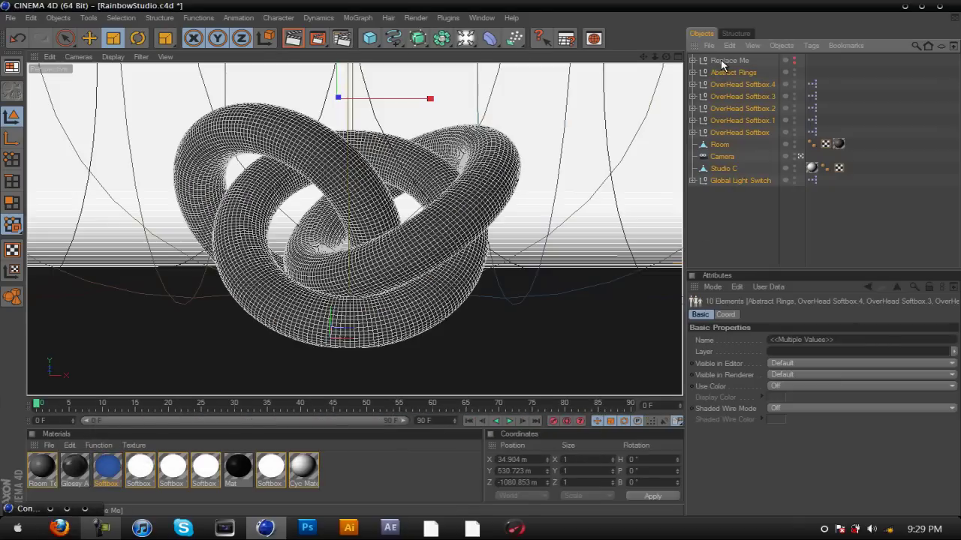
{"action": "left_click", "coordinate": [717, 65]}
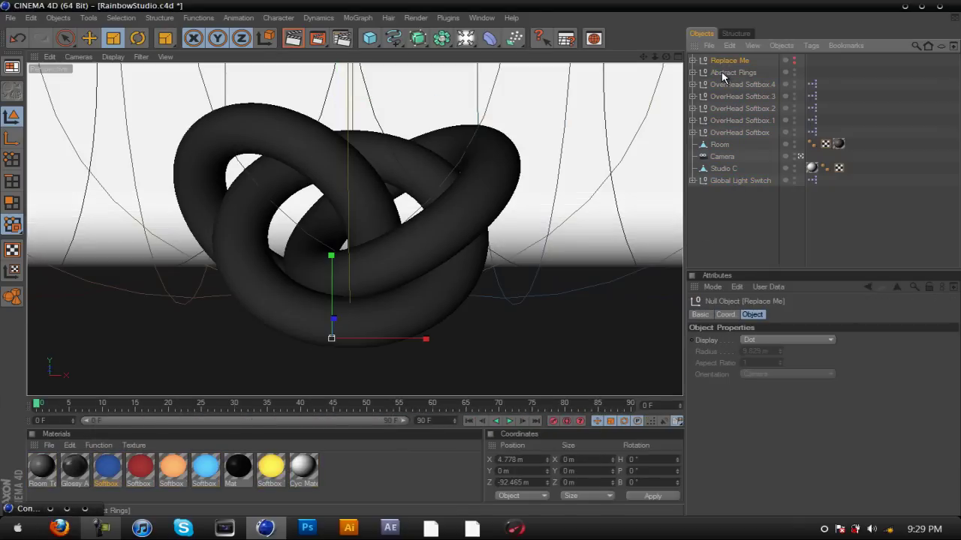
{"action": "left_click", "coordinate": [715, 72]}
{"action": "left_click", "coordinate": [733, 200]}
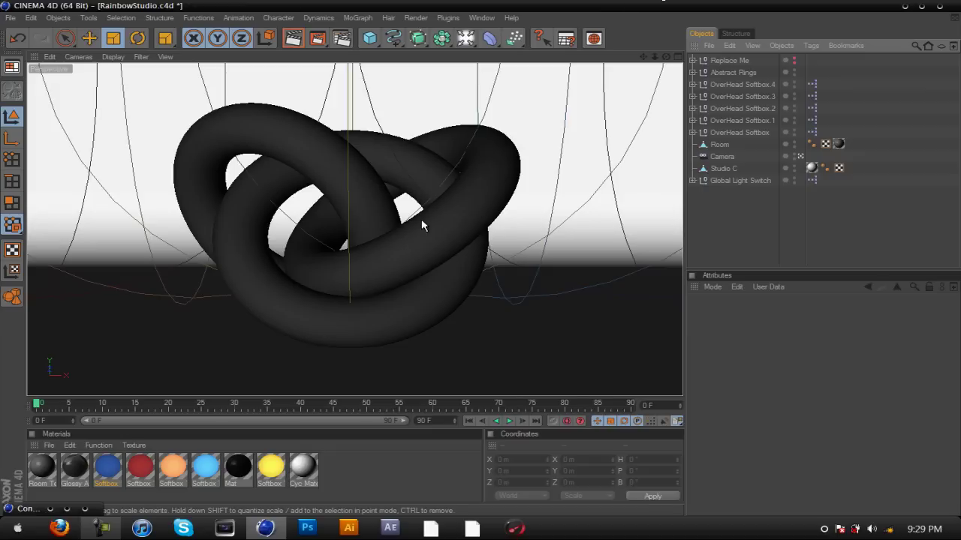
Save the scene on the Desktop under the file name RainbowStudio.
{"action": "left_click", "coordinate": [9, 18]}
{"action": "left_click", "coordinate": [9, 18]}
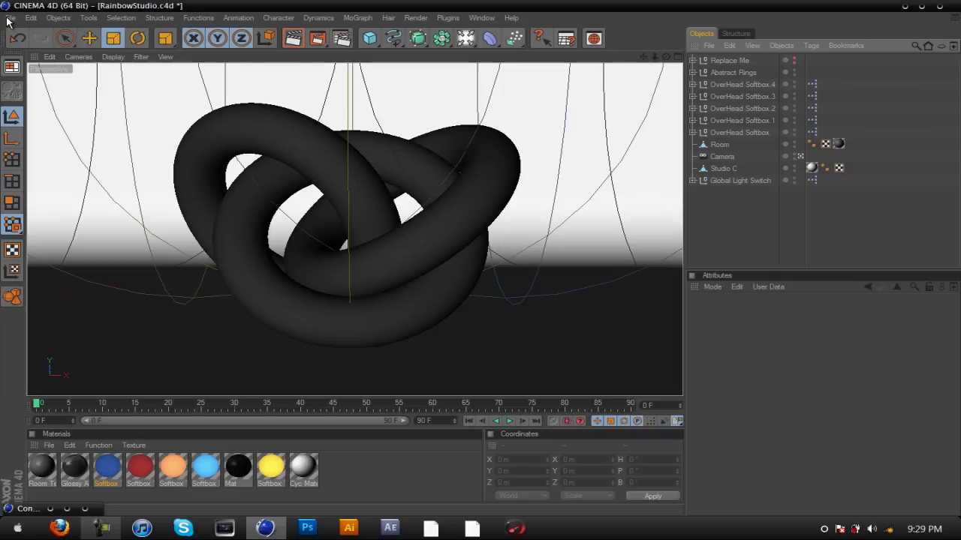
{"action": "left_click", "coordinate": [9, 18]}
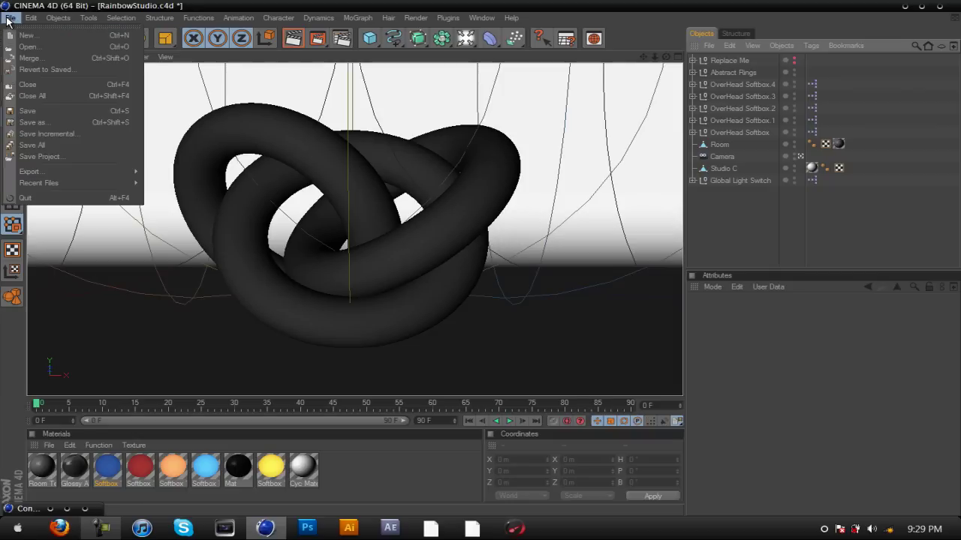
{"action": "left_click", "coordinate": [27, 122]}
{"action": "left_click", "coordinate": [155, 240]}
{"action": "double_click", "coordinate": [117, 240]}
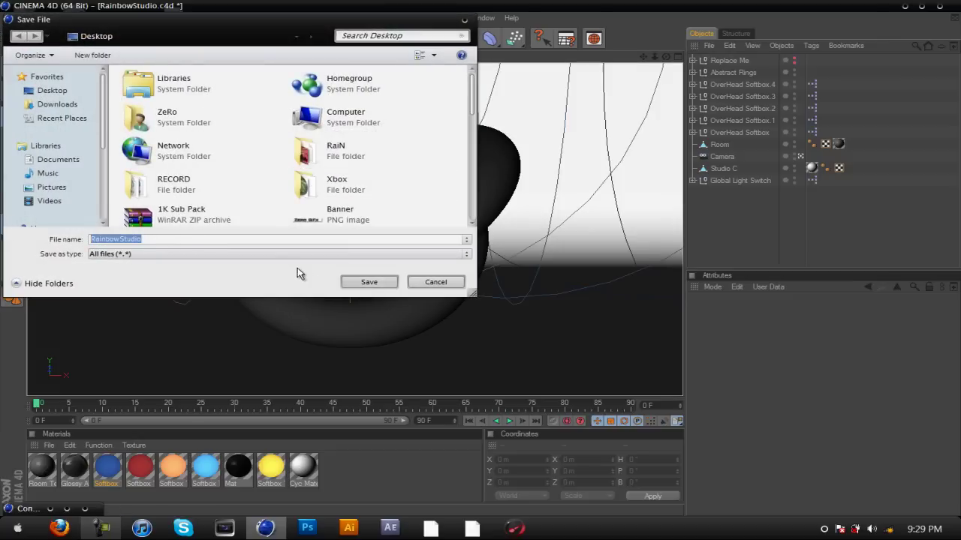
{"action": "left_click", "coordinate": [355, 281]}
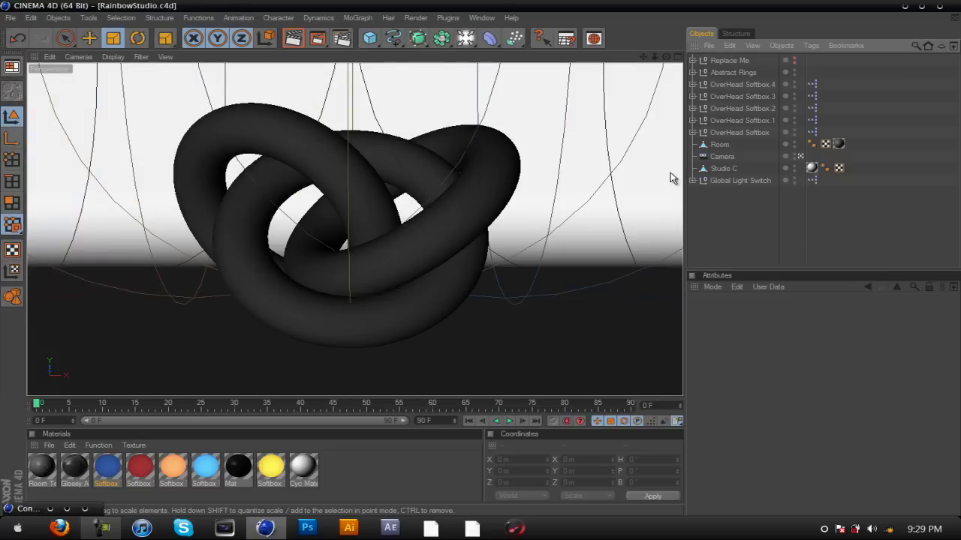
Delete the Replace Me and Abstract Rings objects from the scene.
{"action": "left_click", "coordinate": [722, 60]}
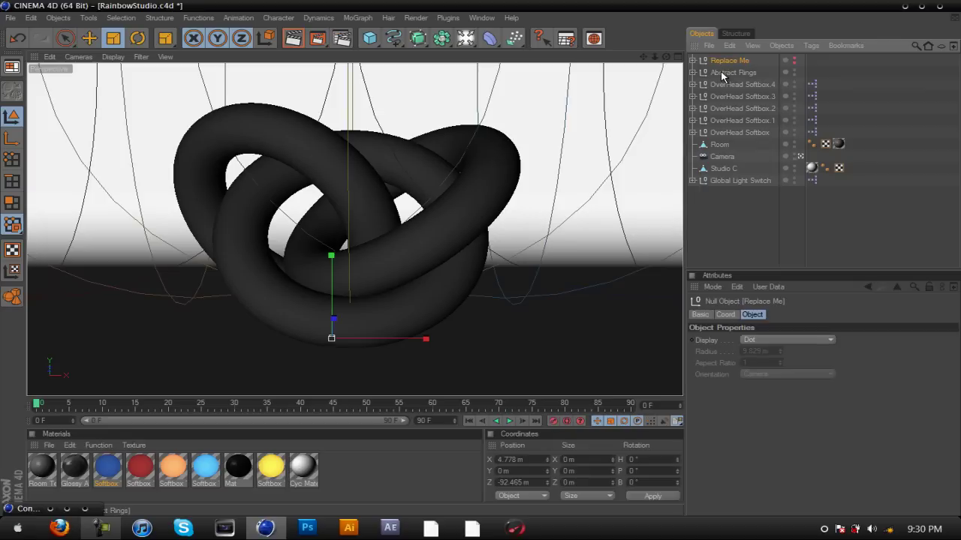
{"action": "left_click", "coordinate": [725, 72], "text": "shift"}
{"action": "key", "text": "Delete"}
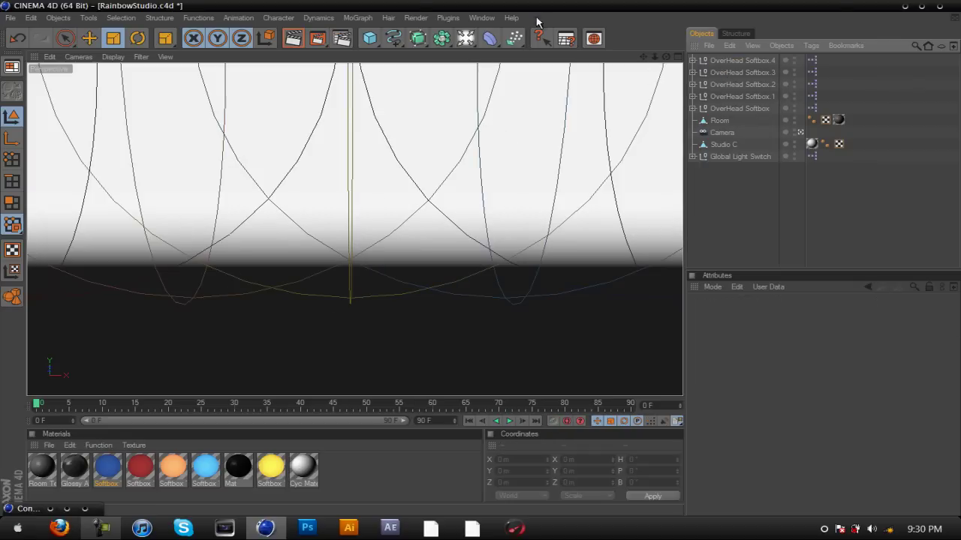
Add a MoGraph text object and set its text to "ZeRo GFx".
{"action": "left_click", "coordinate": [358, 18]}
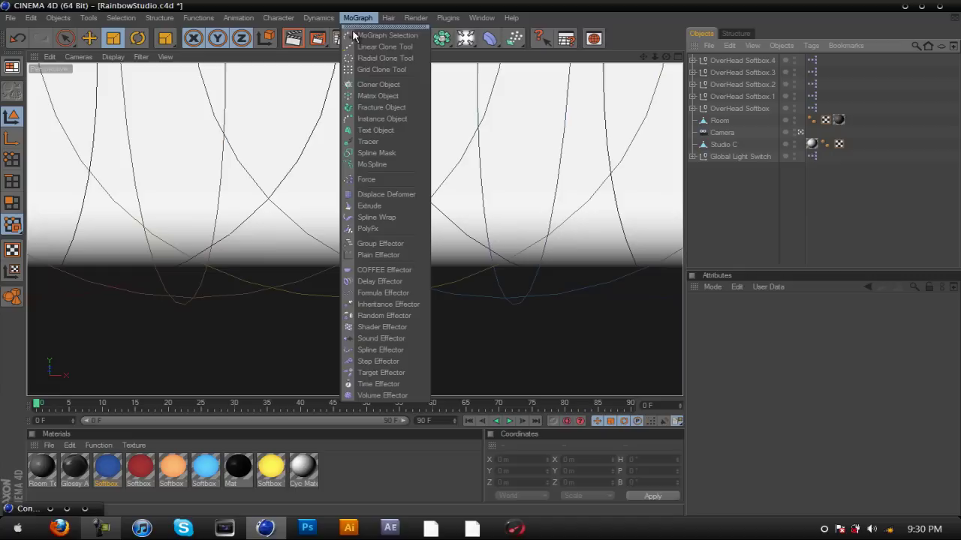
{"action": "left_click", "coordinate": [367, 127]}
{"action": "double_click", "coordinate": [768, 387]}
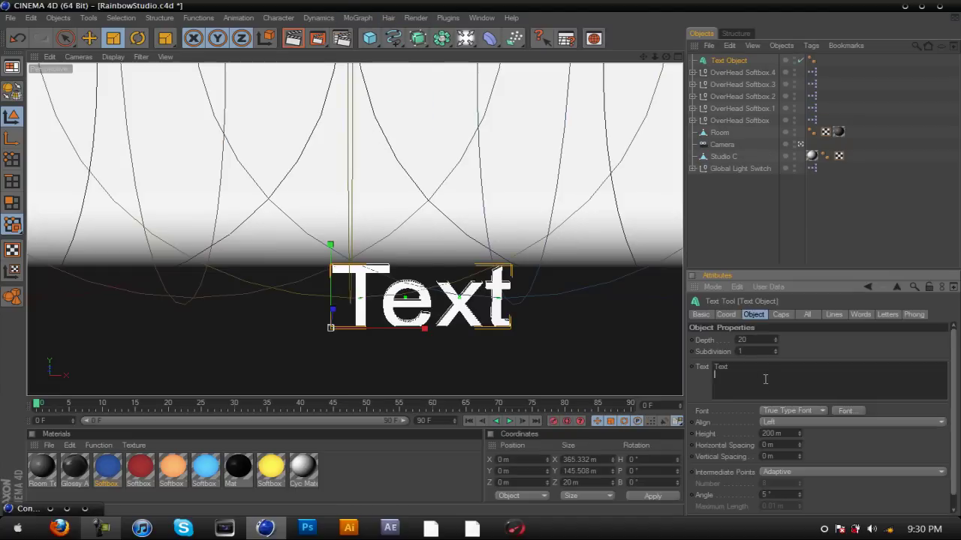
Change the text object's font to a bold, condensed all-capitals typeface and widen the gap between its two words.
{"action": "left_click", "coordinate": [845, 411]}
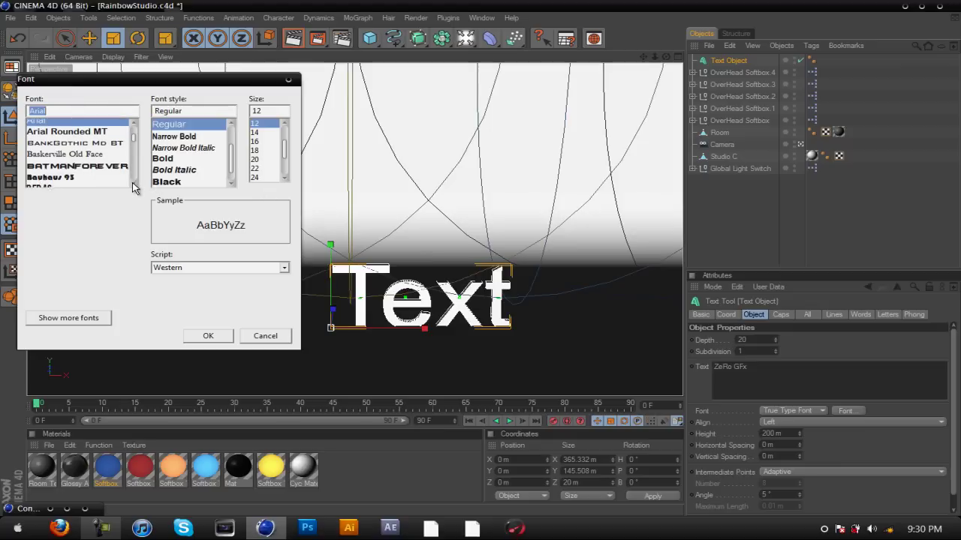
{"action": "left_click", "coordinate": [133, 182]}
{"action": "left_click", "coordinate": [105, 181]}
{"action": "left_click", "coordinate": [210, 336]}
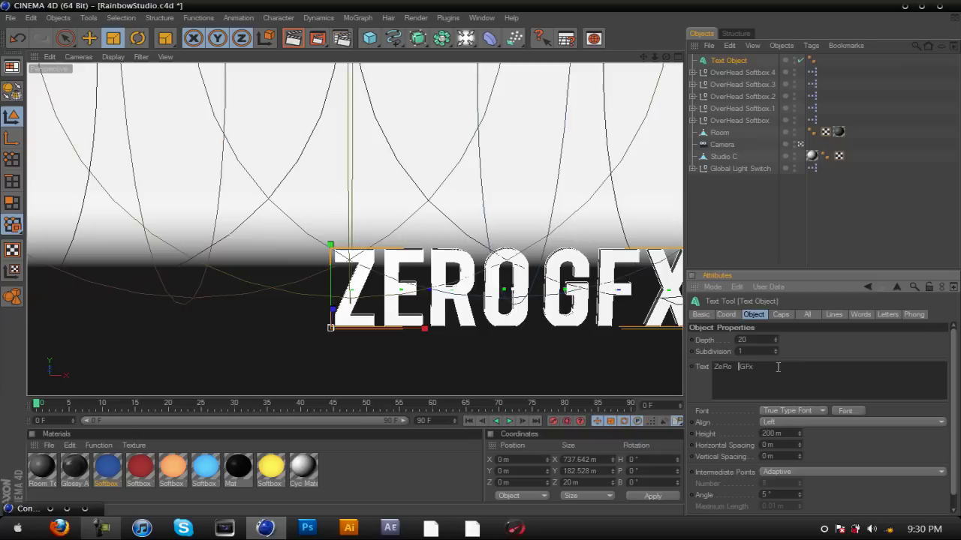
Set the text object's depth to 80 and move it along the X axis to about -324 m, centring it in view.
{"action": "double_click", "coordinate": [745, 340]}
{"action": "type", "text": "80"}
{"action": "key", "text": "Return"}
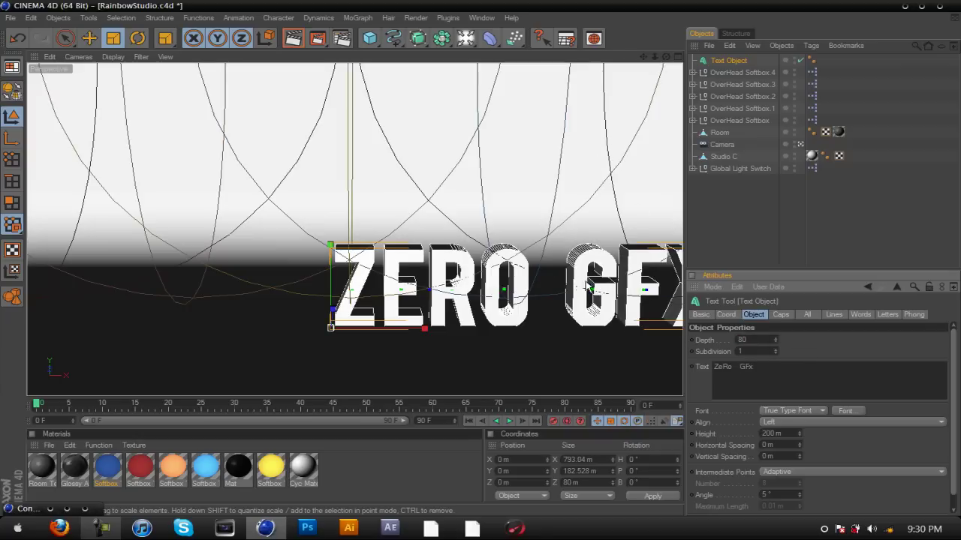
{"action": "left_click", "coordinate": [89, 37]}
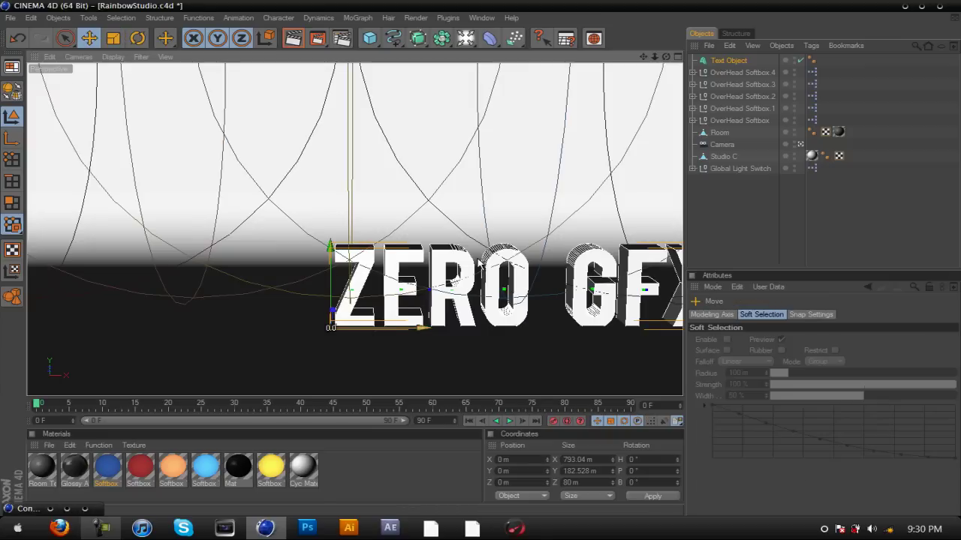
{"action": "left_click_drag", "start_coordinate": [366, 328], "coordinate": [207, 328]}
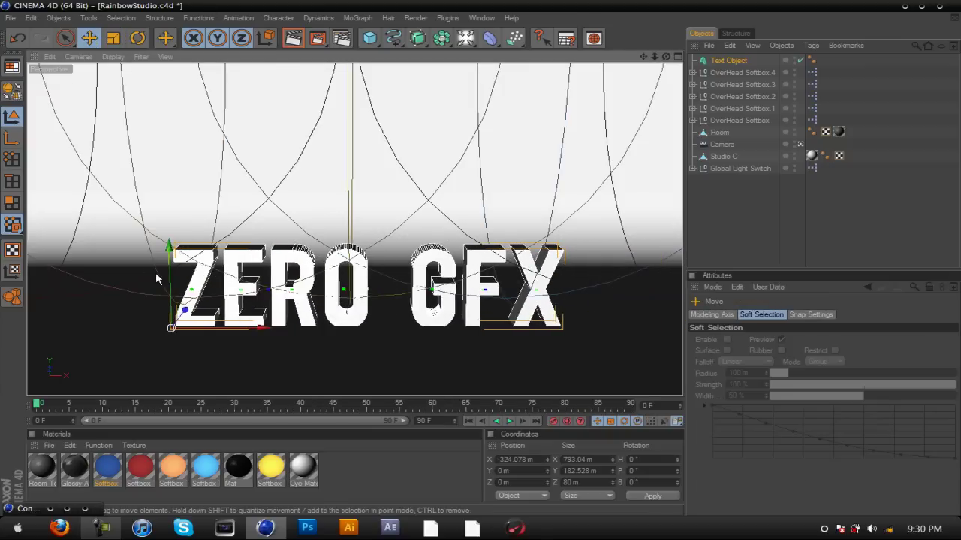
Raise the text object to about 178 m on Y and scale it up proportionally to about 1111 m wide.
{"action": "left_click_drag", "start_coordinate": [171, 280], "coordinate": [196, 302]}
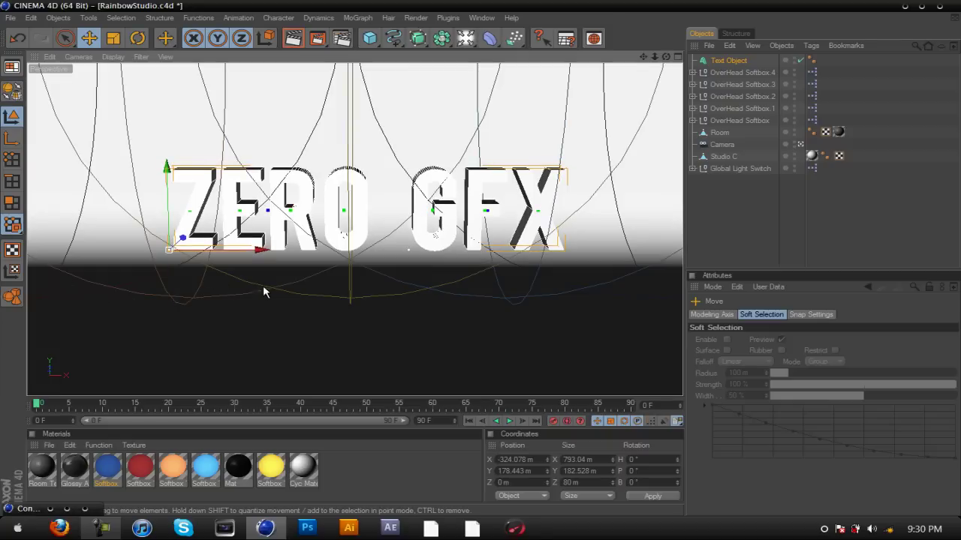
{"action": "left_click_drag", "start_coordinate": [268, 247], "coordinate": [225, 248]}
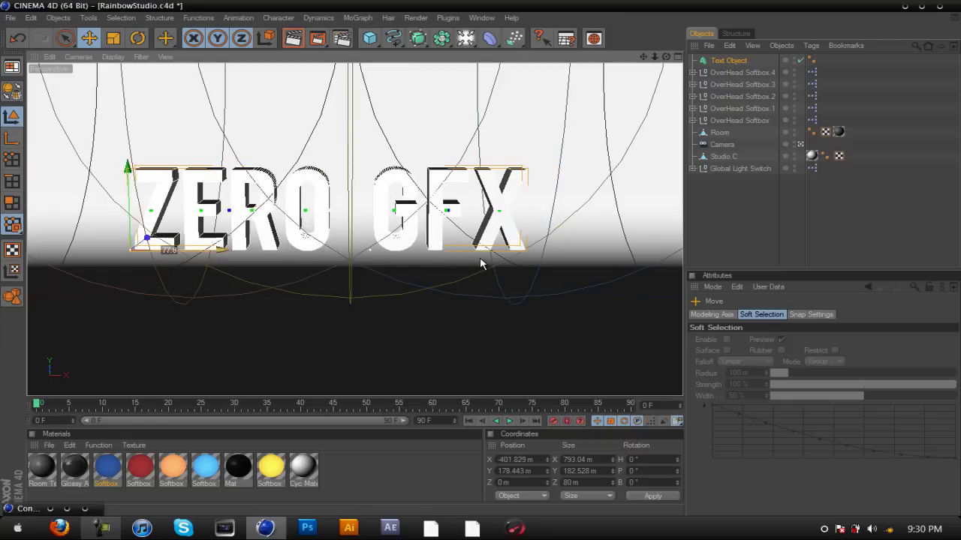
{"action": "left_click", "coordinate": [113, 37]}
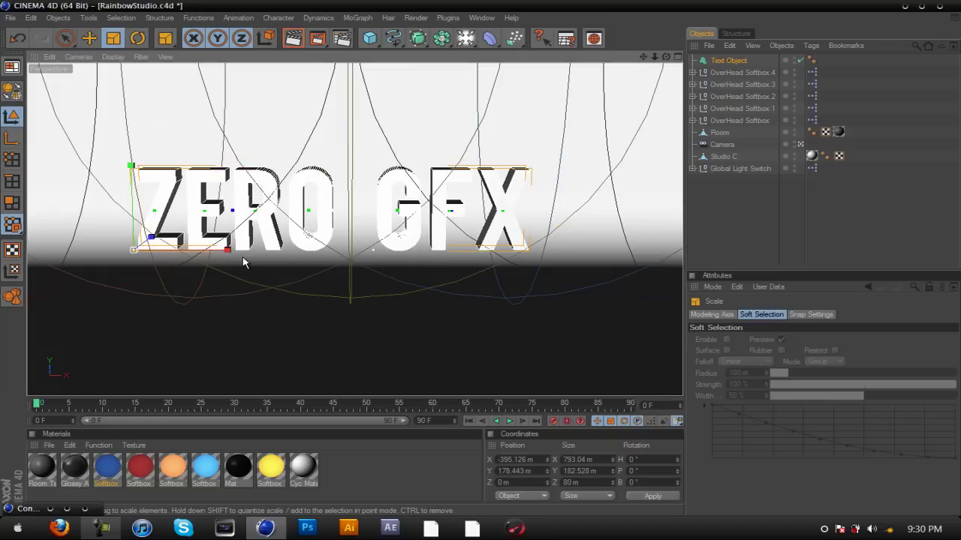
{"action": "left_click_drag", "start_coordinate": [229, 254], "coordinate": [477, 262]}
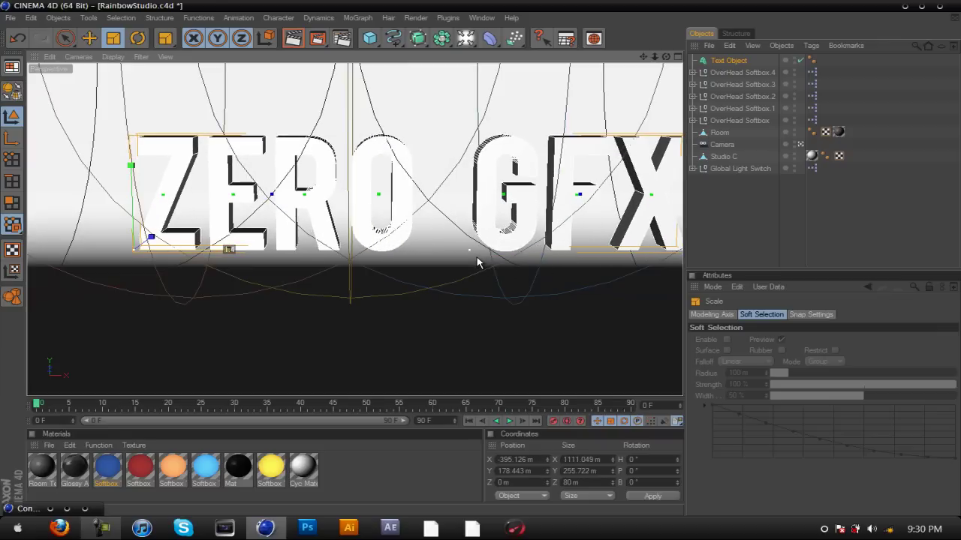
Move the text object along X to about -420 m and frame the lettering at an angle for the render.
{"action": "left_click", "coordinate": [89, 38]}
{"action": "left_click_drag", "start_coordinate": [198, 256], "coordinate": [477, 263]}
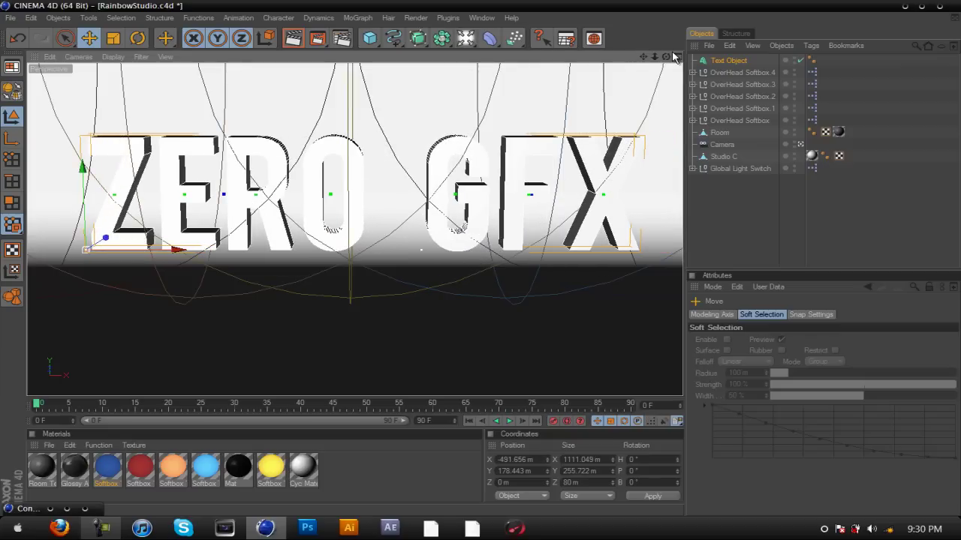
{"action": "left_click_drag", "start_coordinate": [665, 62], "coordinate": [480, 266]}
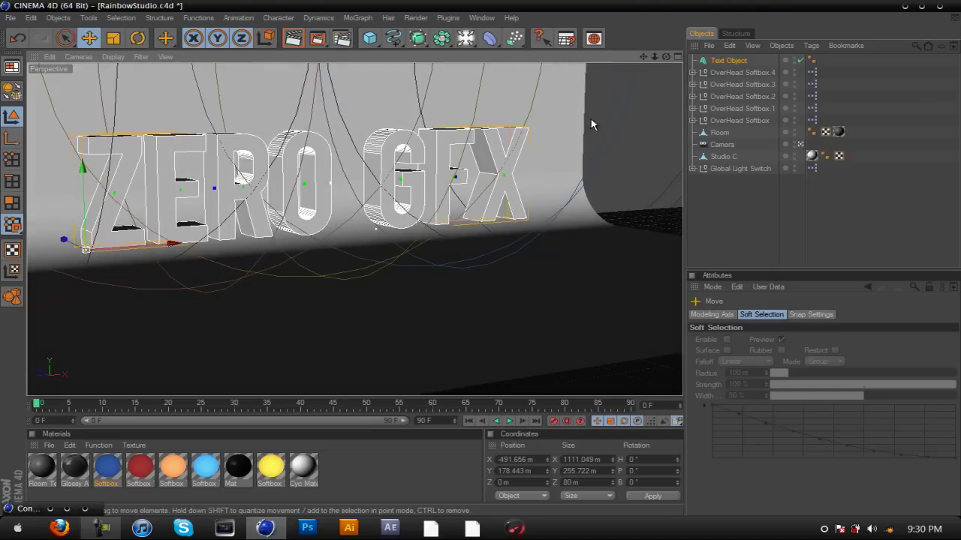
{"action": "left_click_drag", "start_coordinate": [665, 57], "coordinate": [479, 257]}
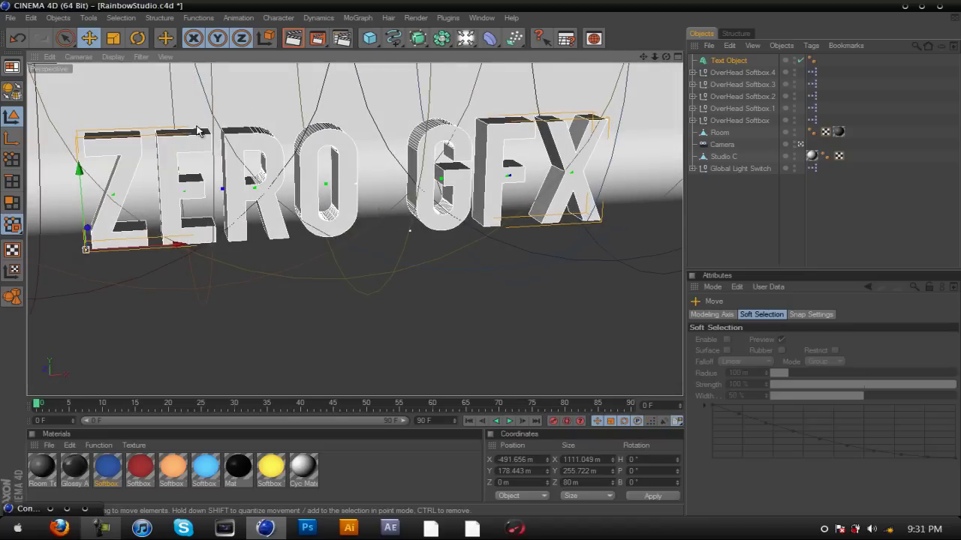
{"action": "left_click_drag", "start_coordinate": [667, 60], "coordinate": [480, 257]}
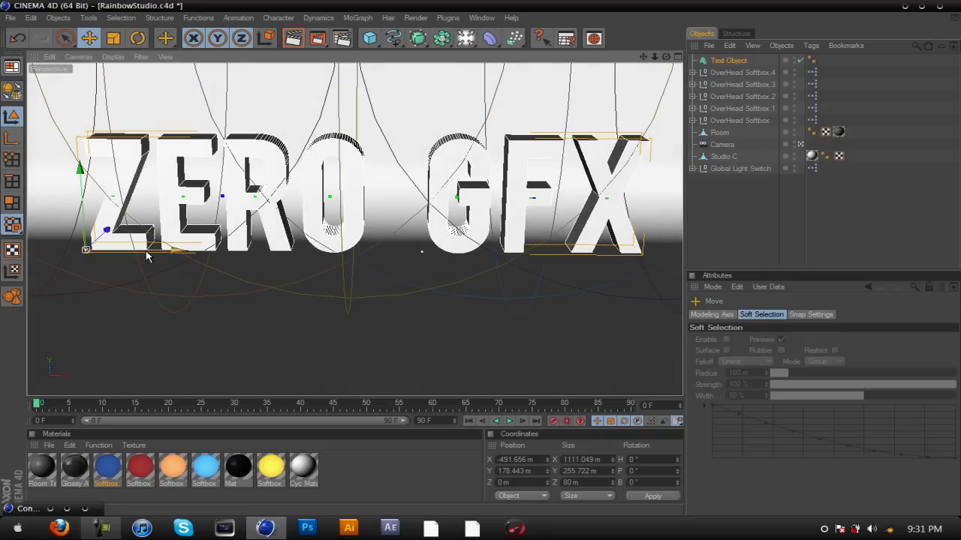
{"action": "left_click_drag", "start_coordinate": [150, 262], "coordinate": [482, 260]}
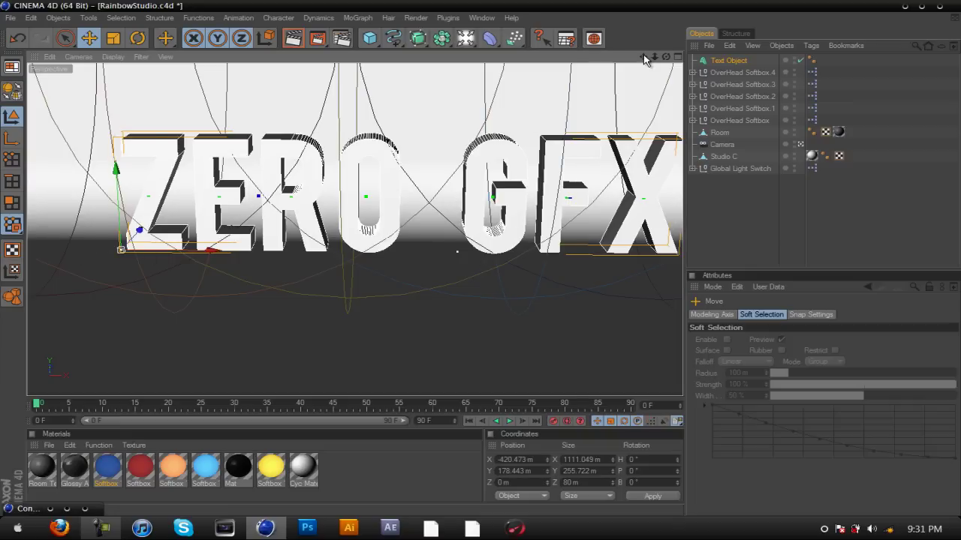
{"action": "left_click_drag", "start_coordinate": [666, 56], "coordinate": [482, 263]}
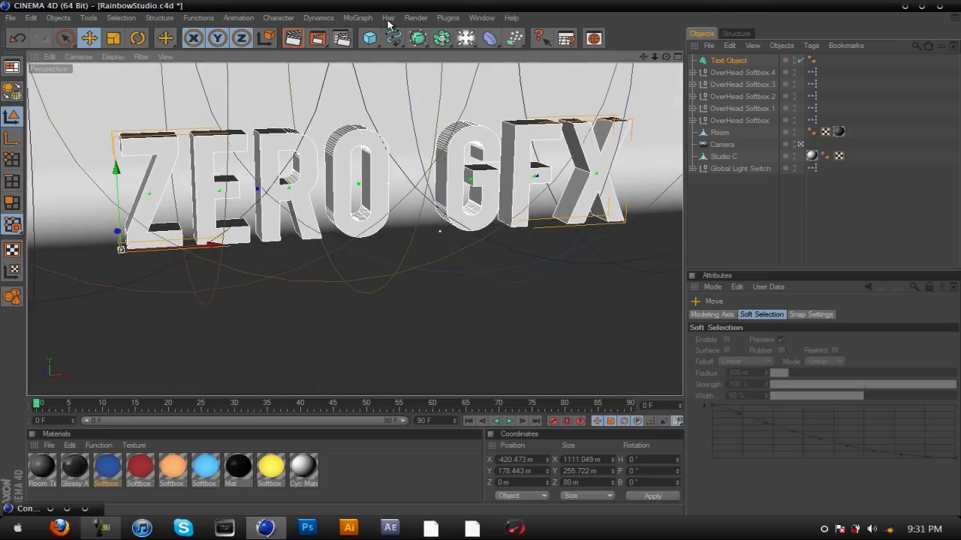
Set the render output to the HDV/HDTV 720 29.97 preset.
{"action": "left_click", "coordinate": [415, 19]}
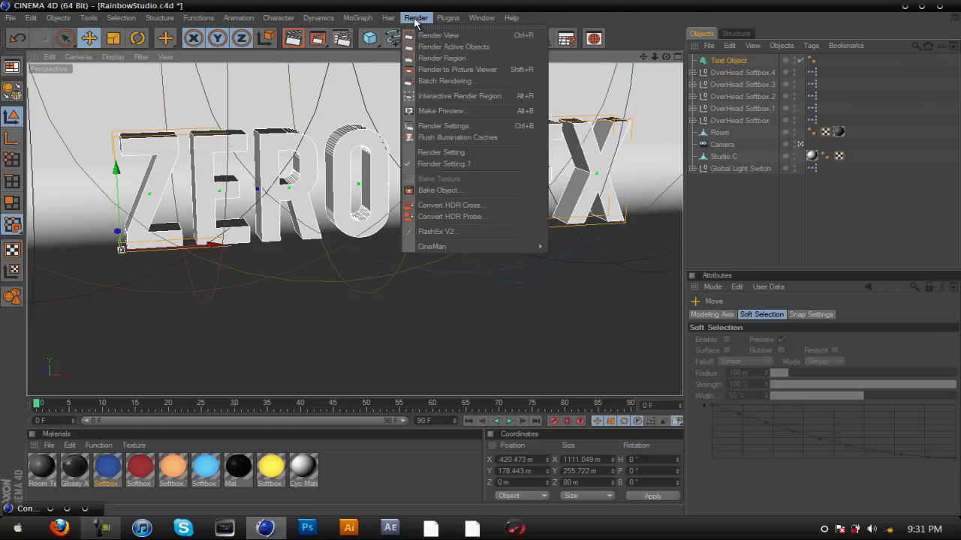
{"action": "left_click", "coordinate": [443, 126]}
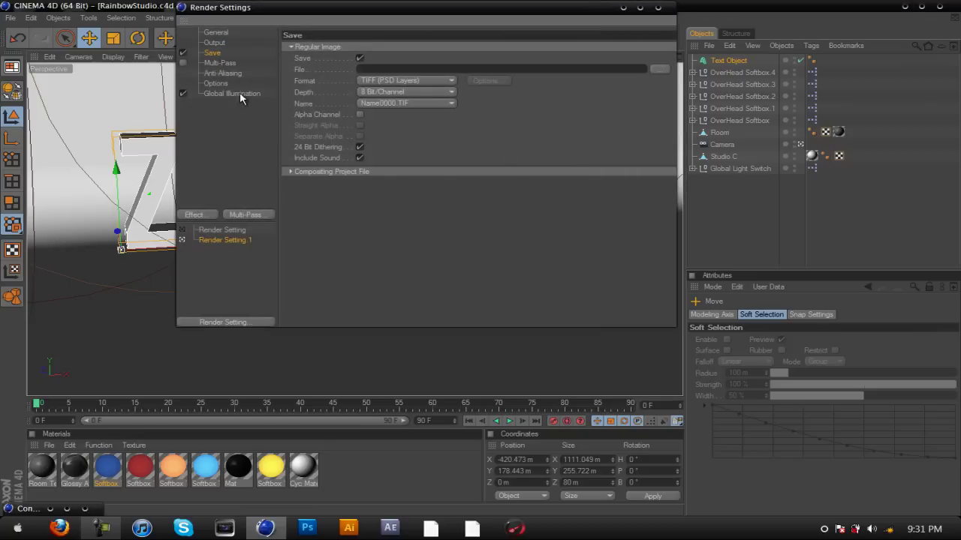
{"action": "left_click", "coordinate": [212, 43]}
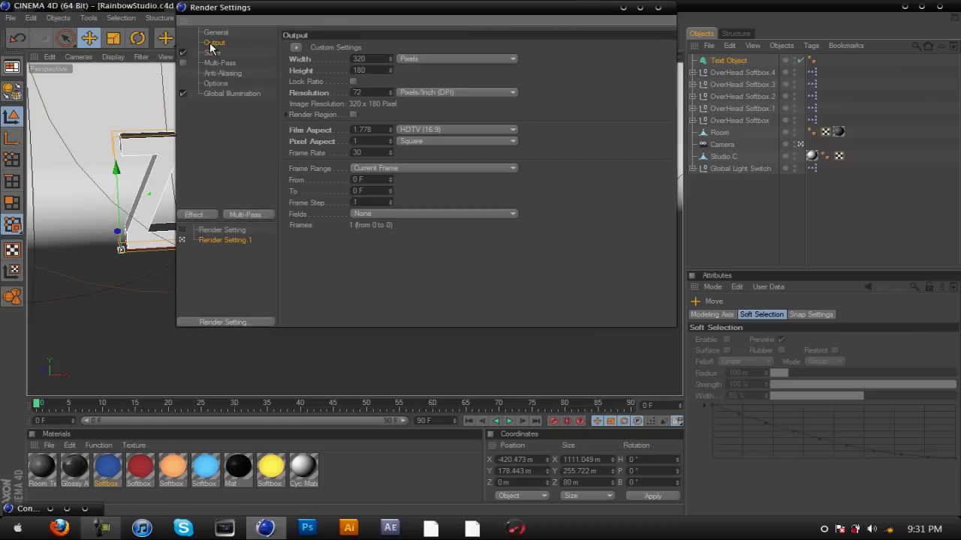
{"action": "left_click", "coordinate": [295, 47]}
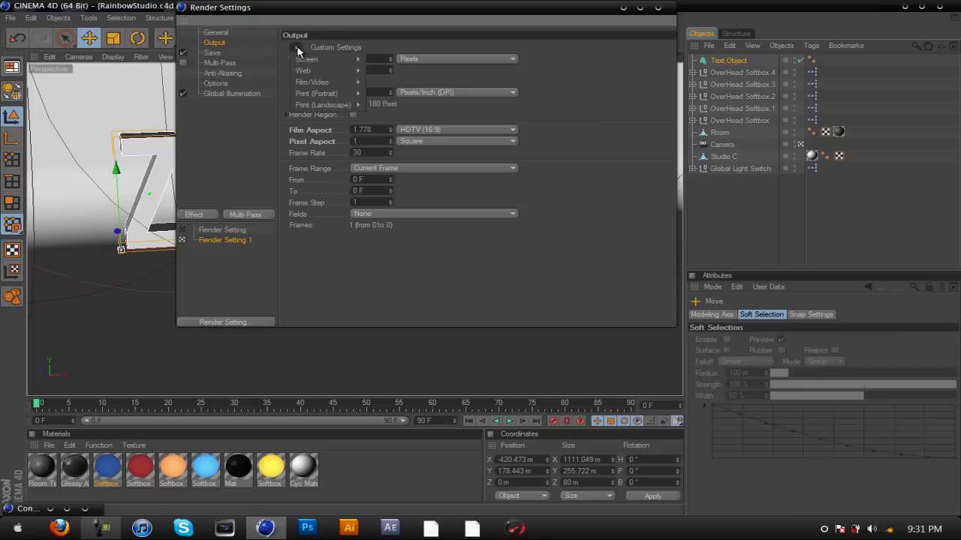
{"action": "mouse_move", "coordinate": [308, 85]}
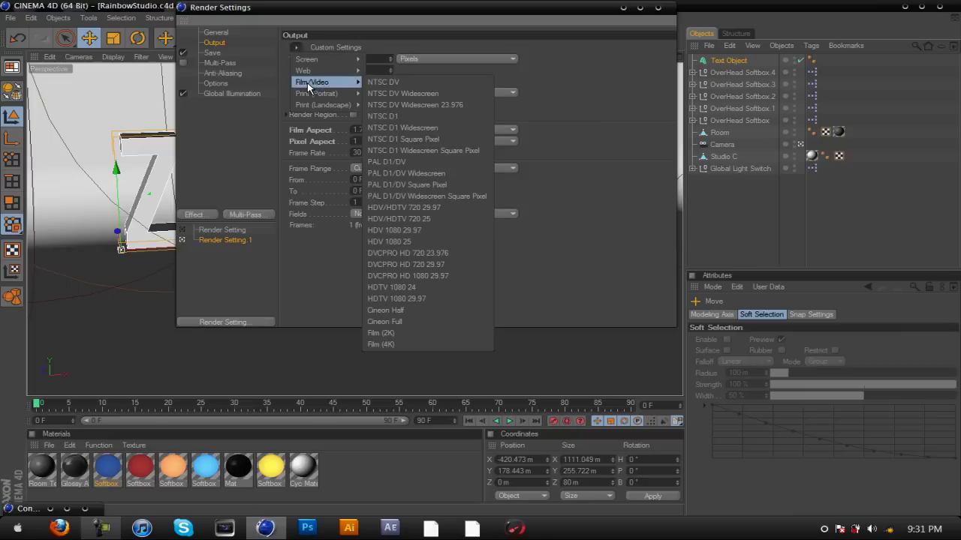
{"action": "left_click", "coordinate": [451, 208]}
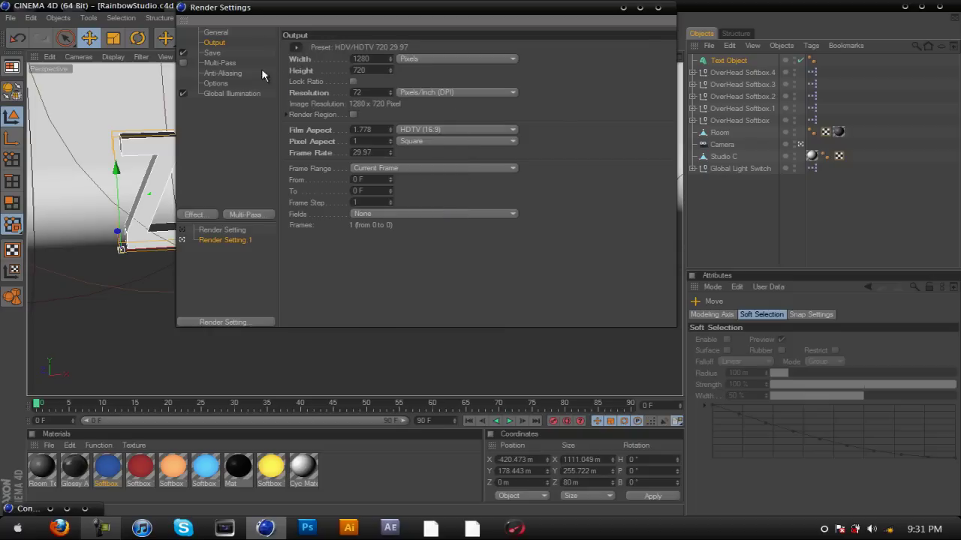
Configure the render to save to the desktop as "ZeRo GFx" in PNG format with an alpha channel.
{"action": "left_click", "coordinate": [213, 53]}
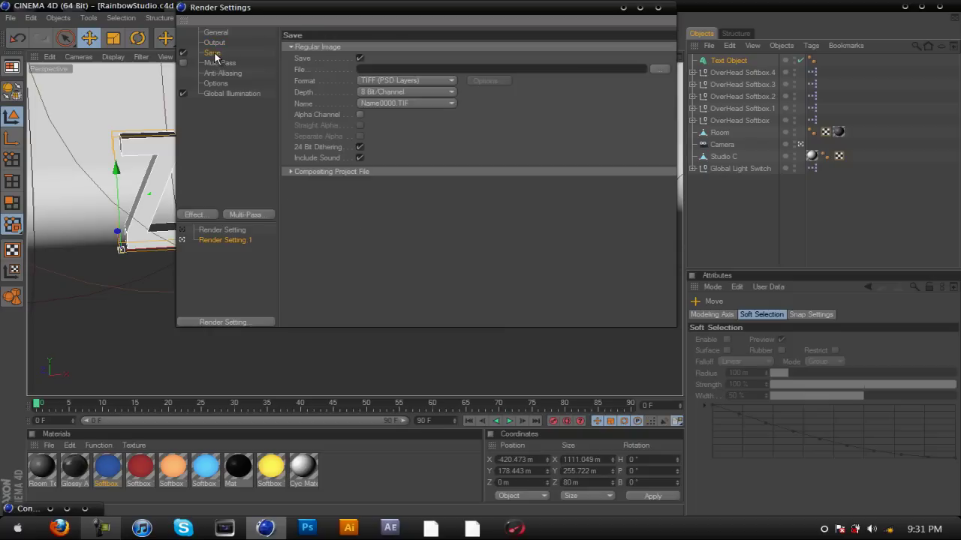
{"action": "left_click", "coordinate": [665, 67]}
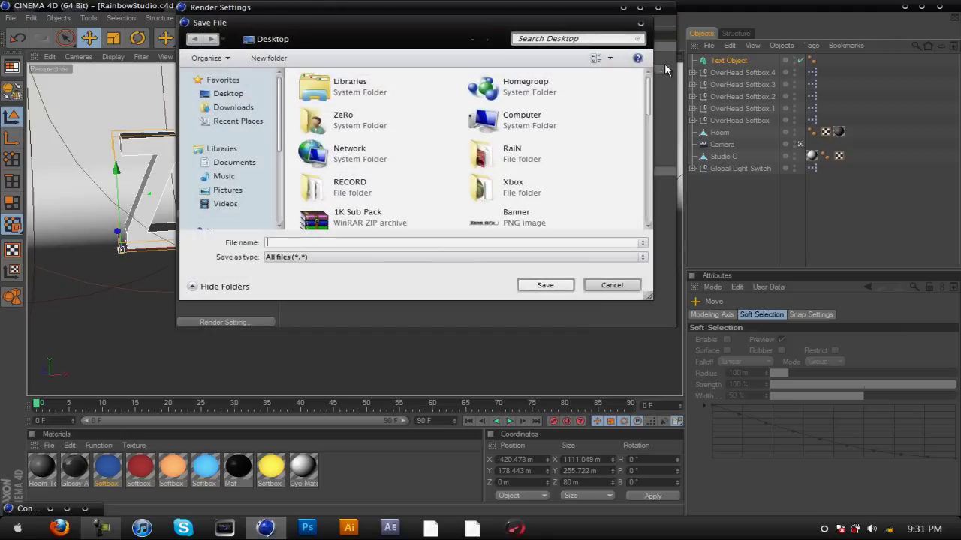
{"action": "type", "text": "ZeRo GFx"}
{"action": "key", "text": "Return"}
{"action": "left_click", "coordinate": [361, 114]}
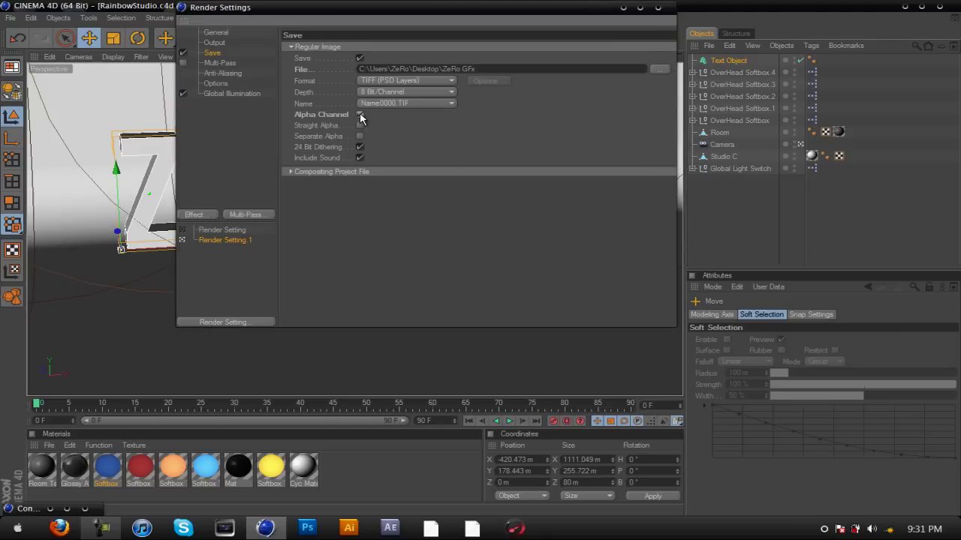
{"action": "left_click", "coordinate": [362, 82]}
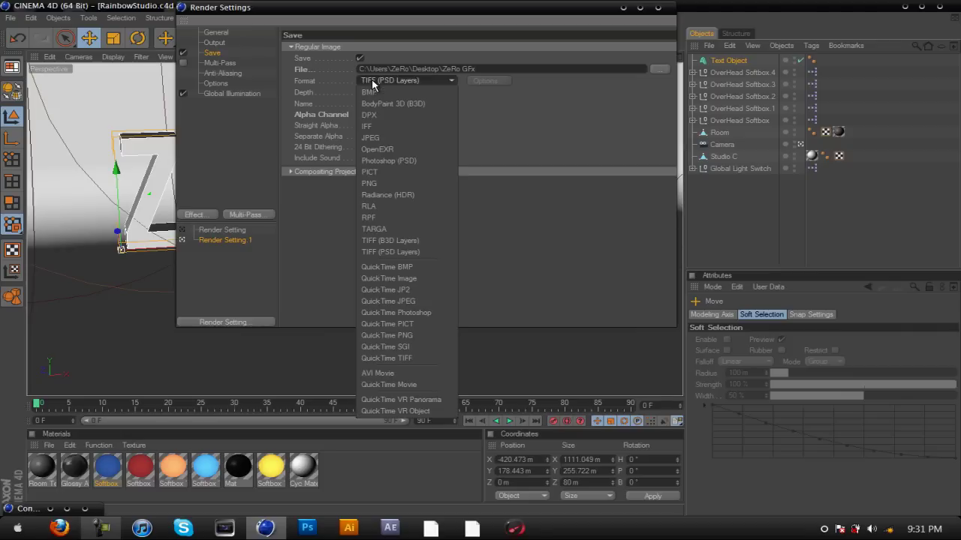
{"action": "left_click", "coordinate": [387, 184]}
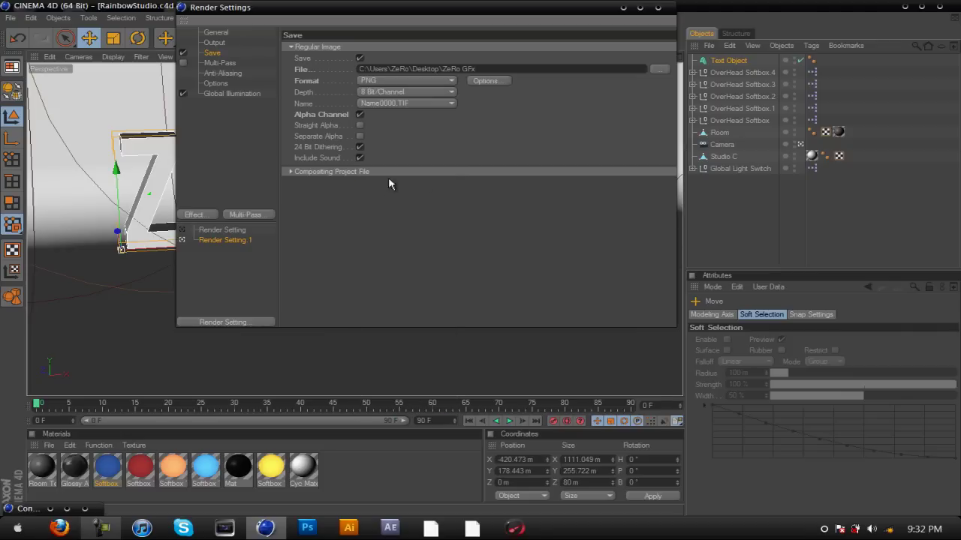
{"action": "left_click", "coordinate": [659, 9]}
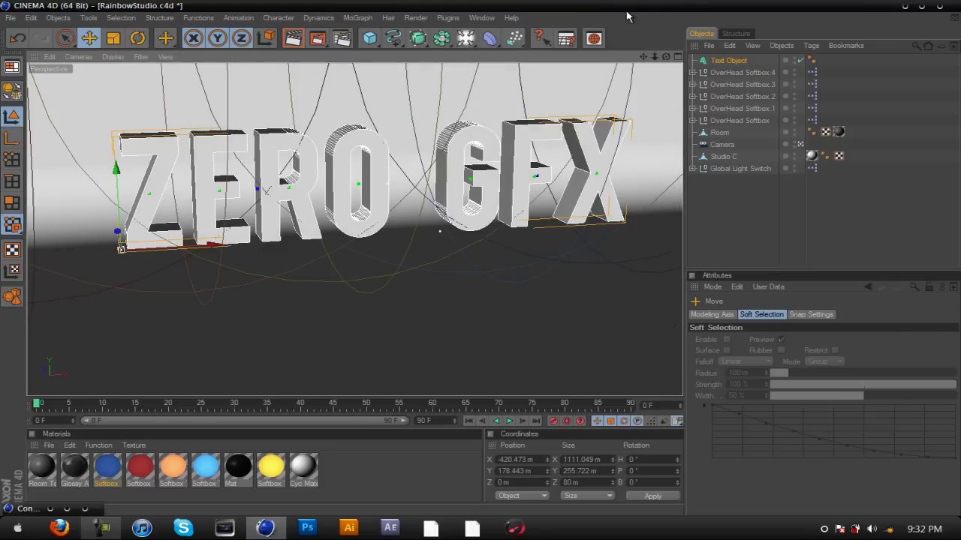
Render the scene to the Picture Viewer despite the missing softbox textures, and close the viewer when the render finishes.
{"action": "left_click", "coordinate": [317, 39]}
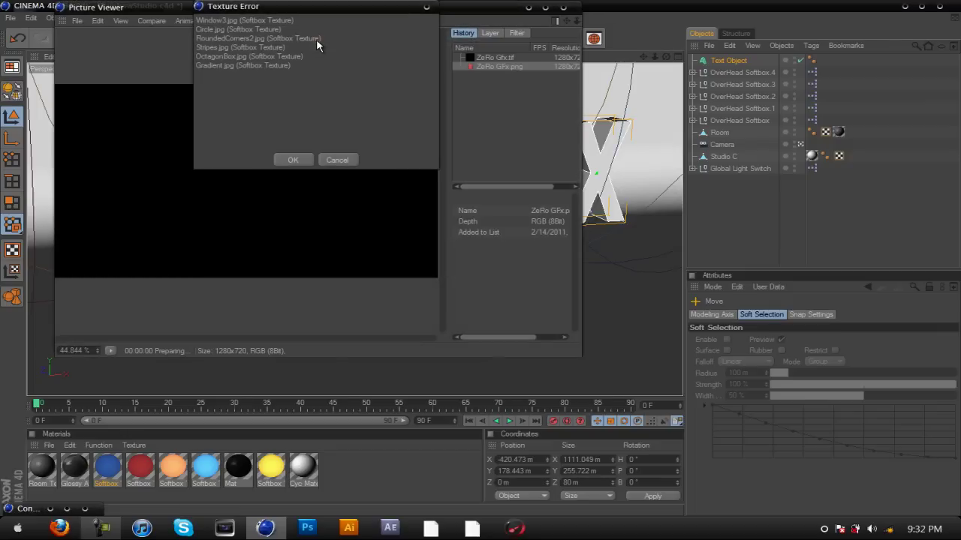
{"action": "left_click", "coordinate": [290, 159]}
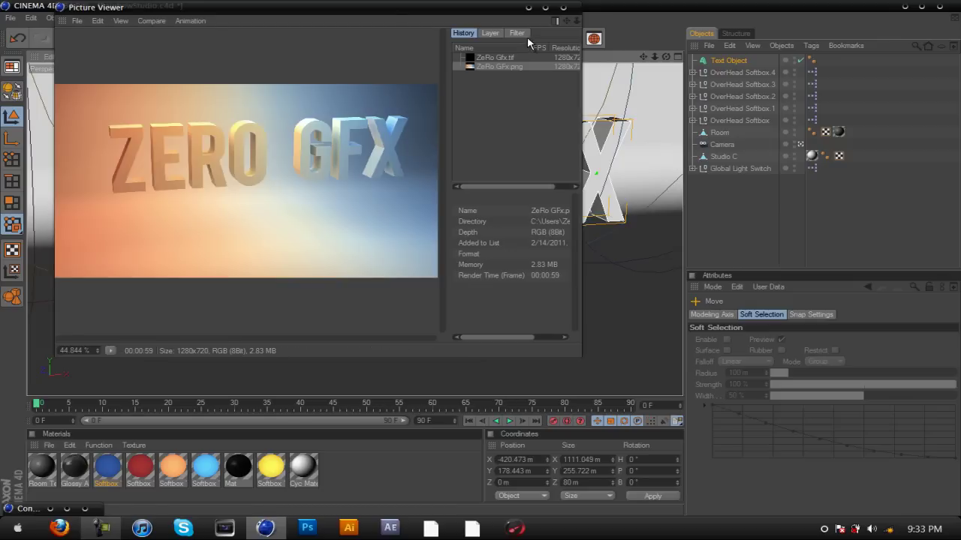
{"action": "left_click", "coordinate": [564, 9]}
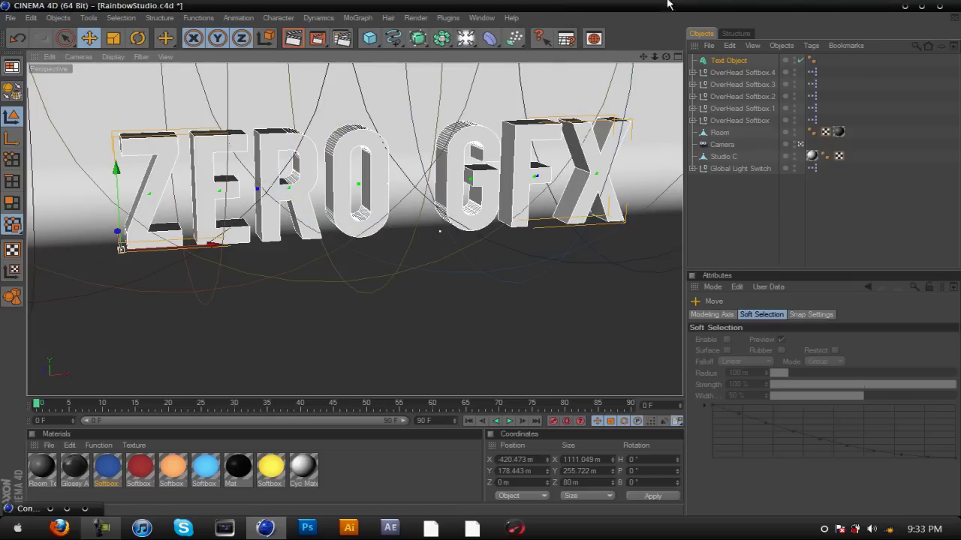
View the saved ZeRo GFx image from the desktop at full size and close it.
{"action": "left_click", "coordinate": [906, 7]}
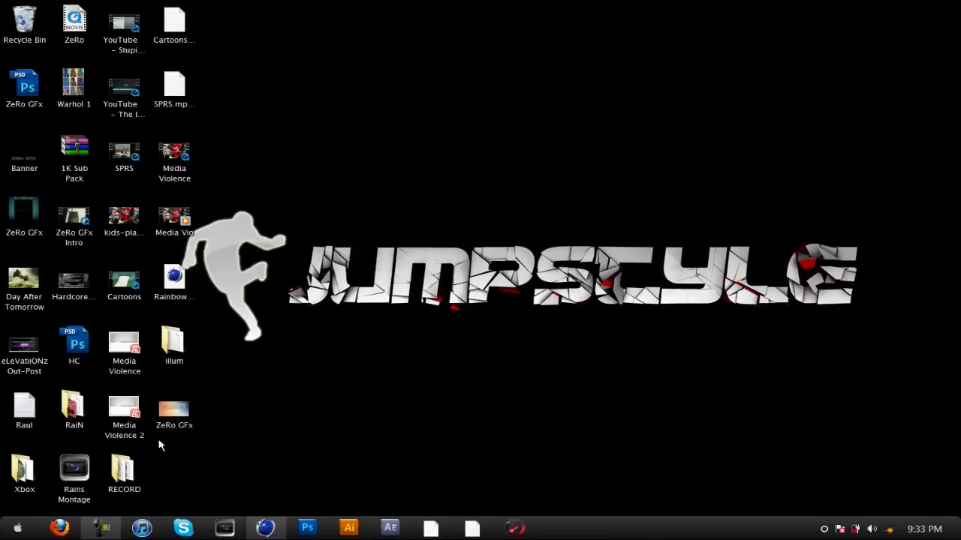
{"action": "double_click", "coordinate": [180, 421]}
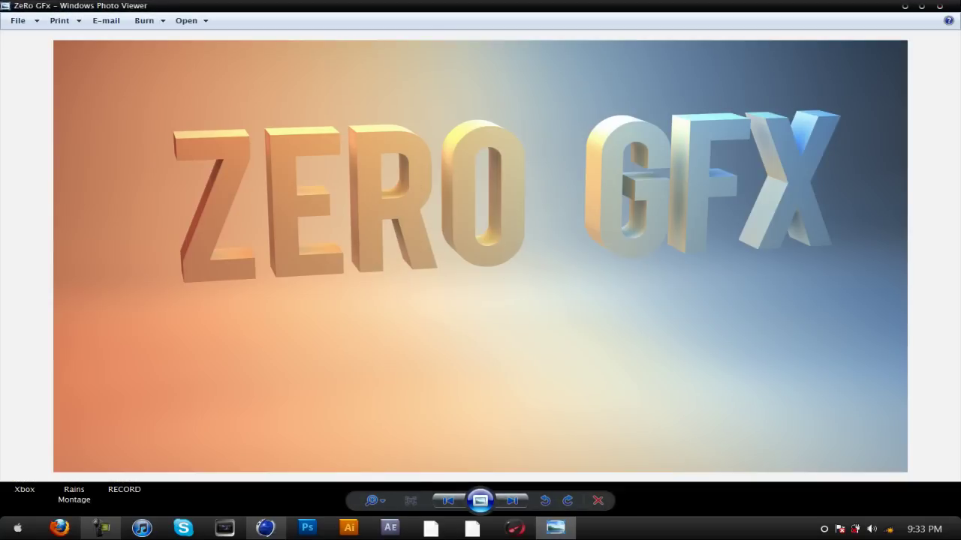
{"action": "key", "text": "alt+F4"}
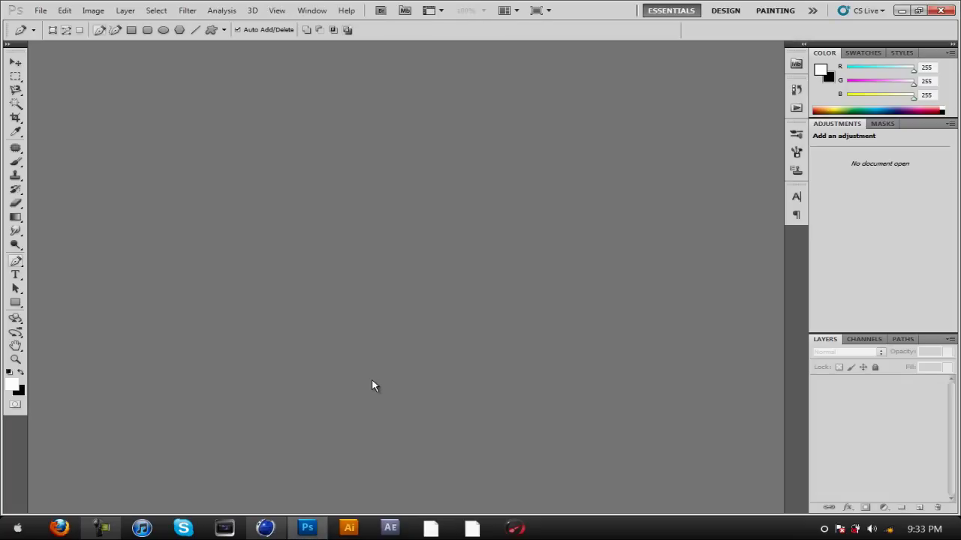
Switch to Photoshop and open the rendered ZeRo GFx.png from the desktop.
{"action": "key", "text": "v"}
{"action": "left_click", "coordinate": [307, 529]}
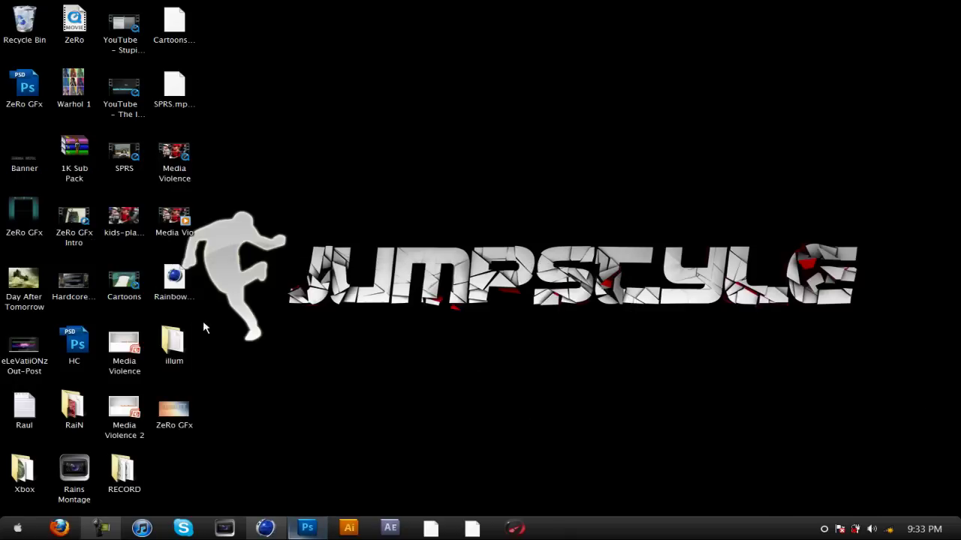
{"action": "left_click", "coordinate": [315, 531]}
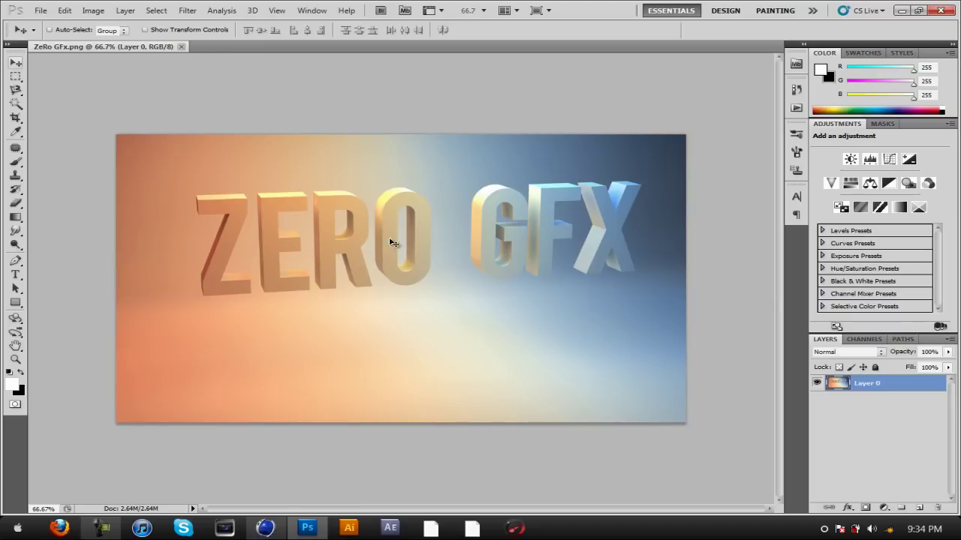
Try selecting the background areas around and between the letters with the Magic Wand tool, and clear the selection.
{"action": "left_click", "coordinate": [14, 105]}
{"action": "left_click", "coordinate": [194, 240]}
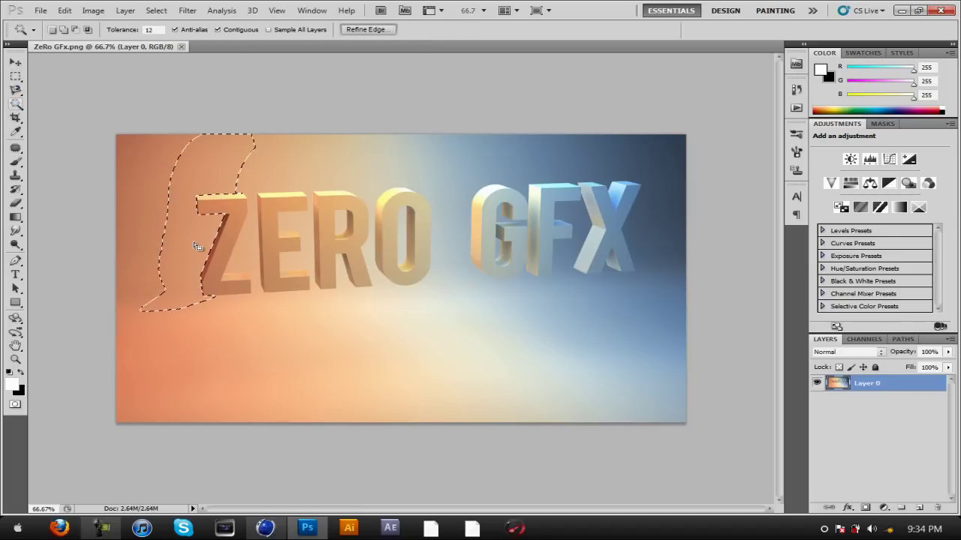
{"action": "left_click", "coordinate": [248, 235]}
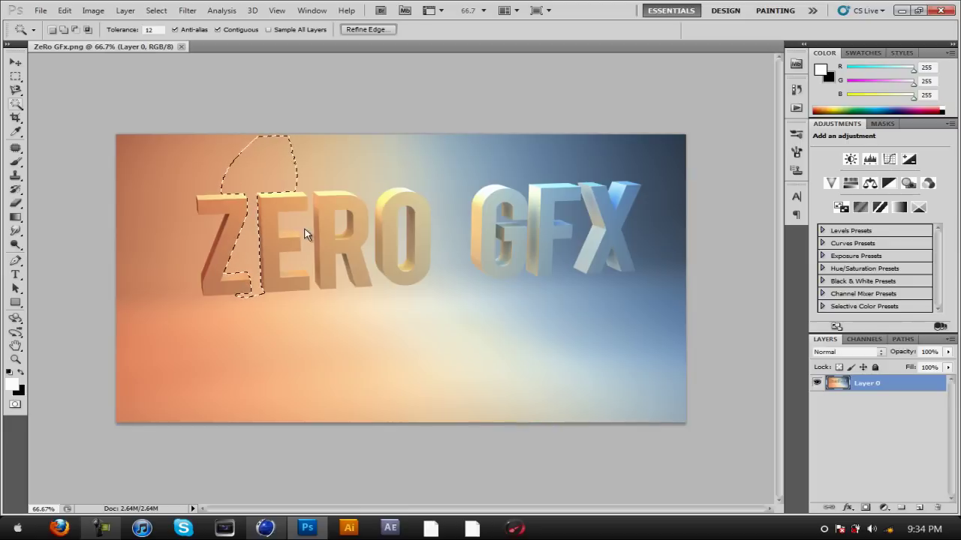
{"action": "left_click", "coordinate": [309, 233]}
{"action": "left_click", "coordinate": [349, 225]}
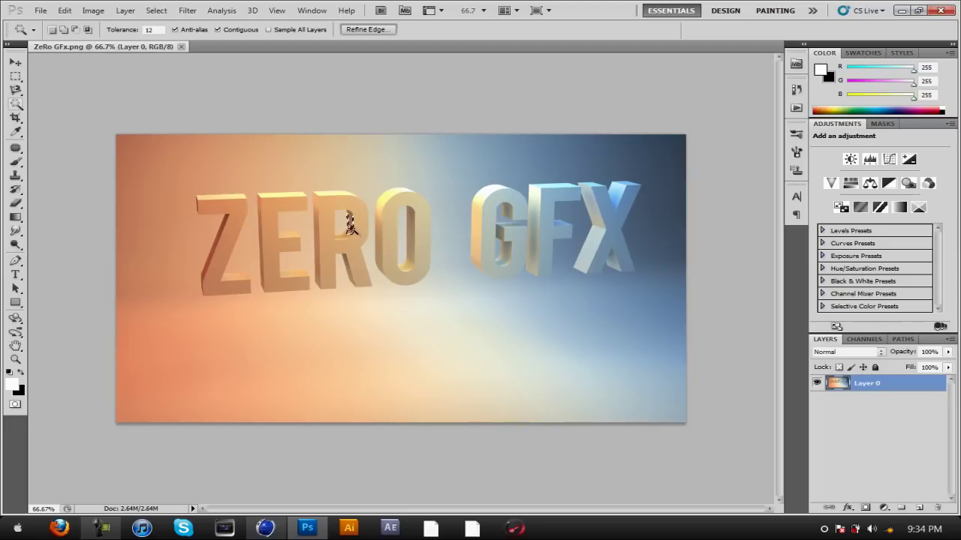
{"action": "left_click", "coordinate": [405, 234]}
{"action": "left_click", "coordinate": [440, 242]}
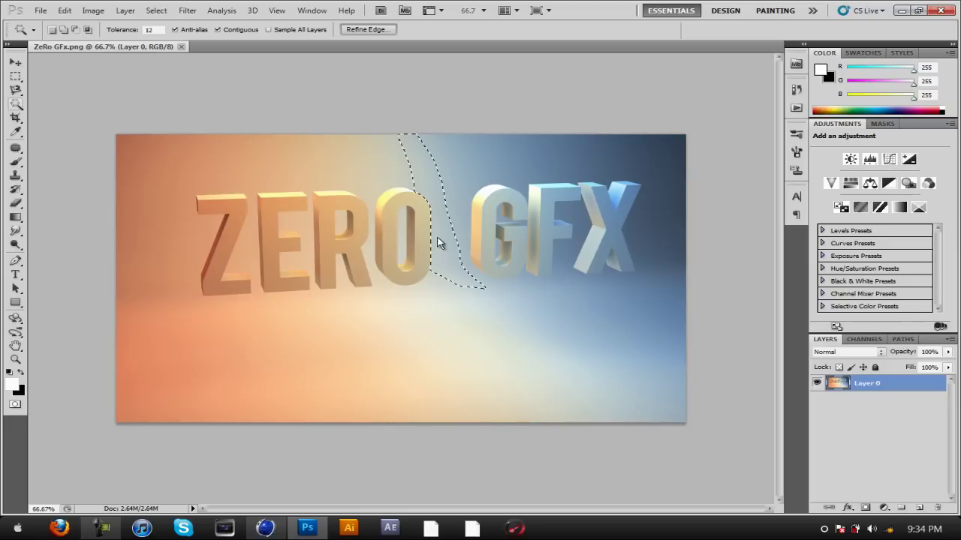
{"action": "left_click", "coordinate": [501, 255]}
{"action": "key", "text": "ctrl+d"}
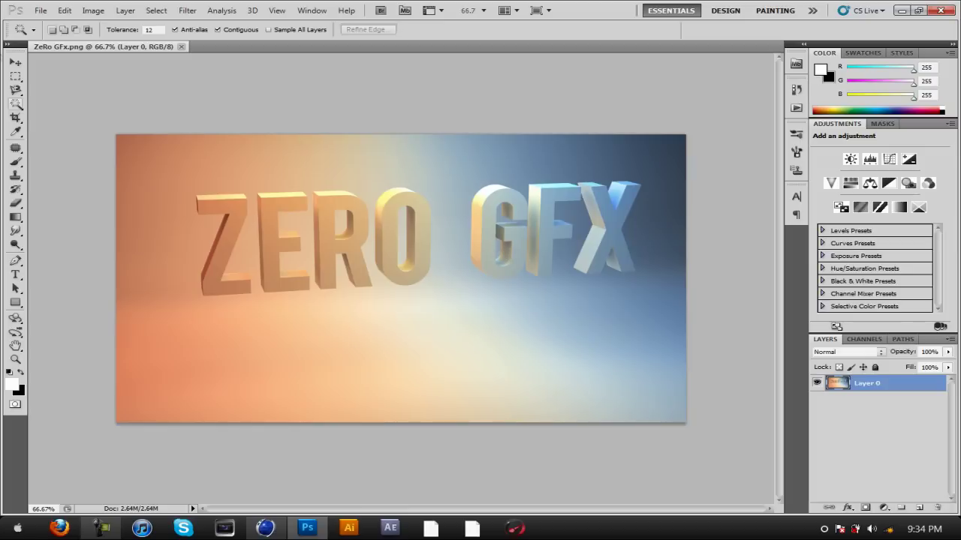
Start a Pen tool path on the letter Z, tracing the left edge and underside of its top bar.
{"action": "left_click", "coordinate": [11, 64]}
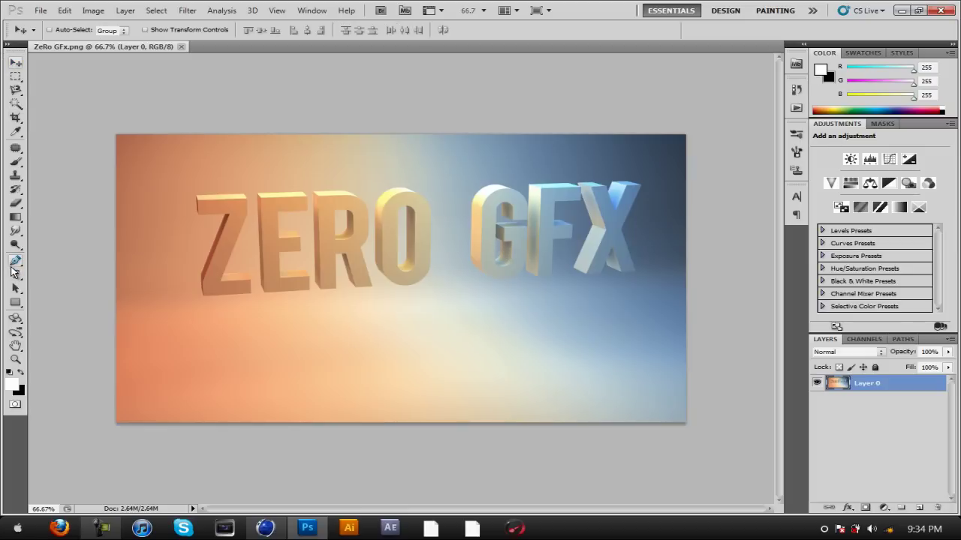
{"action": "left_click", "coordinate": [15, 359]}
{"action": "left_click_drag", "start_coordinate": [316, 232], "coordinate": [382, 238]}
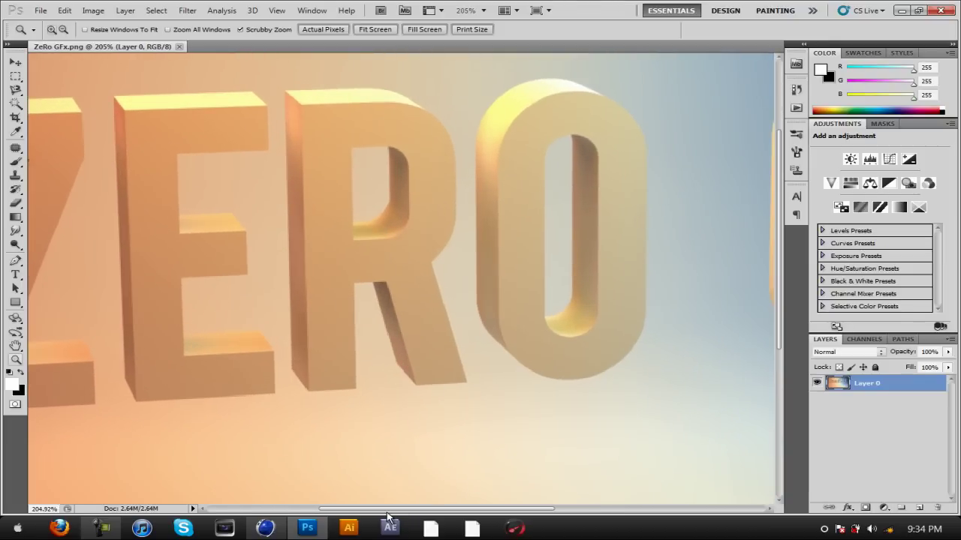
{"action": "left_click_drag", "start_coordinate": [389, 510], "coordinate": [350, 508]}
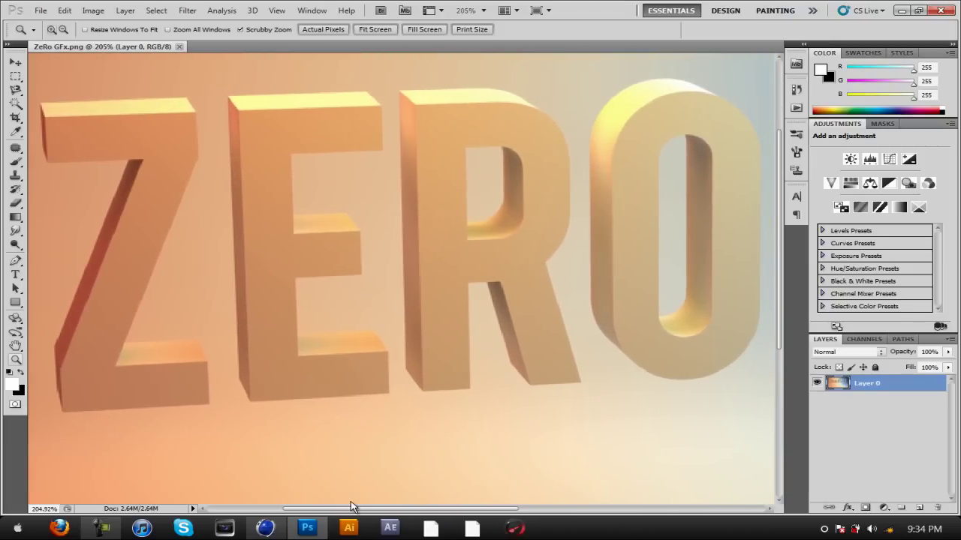
{"action": "left_click", "coordinate": [15, 261]}
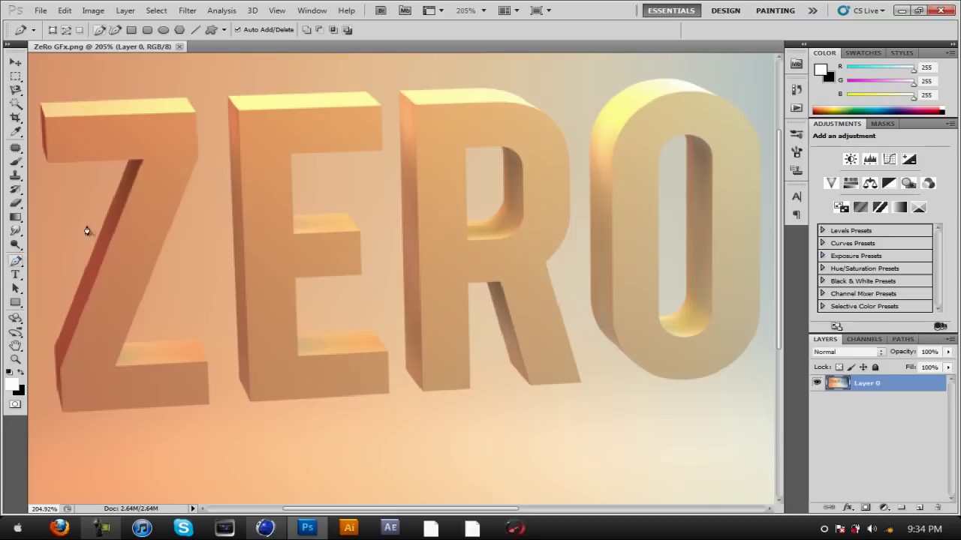
{"action": "left_click", "coordinate": [40, 105]}
{"action": "left_click", "coordinate": [41, 155]}
{"action": "left_click", "coordinate": [46, 162]}
{"action": "left_click", "coordinate": [129, 162]}
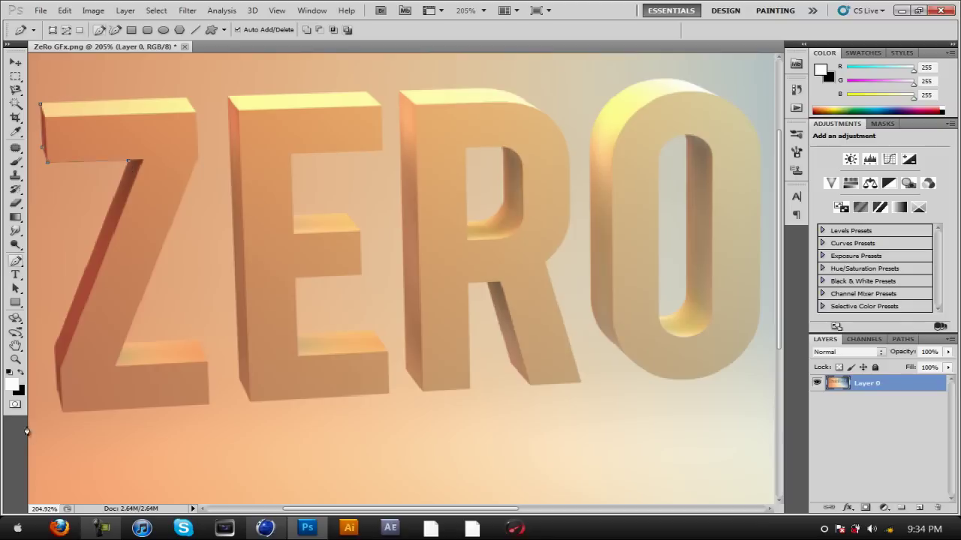
Continue the Z path down the diagonal's left edge, around the base, and back up the diagonal's right edge.
{"action": "left_click", "coordinate": [53, 348]}
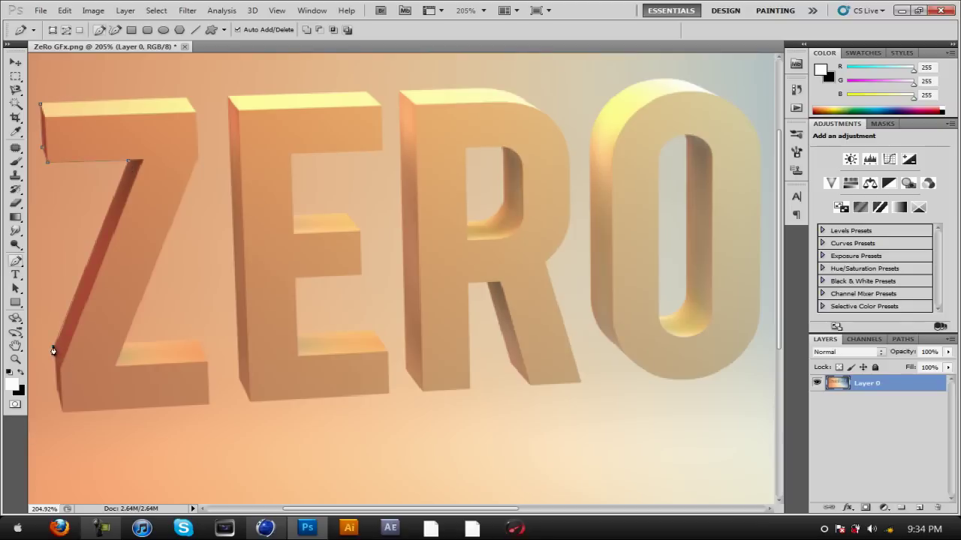
{"action": "left_click", "coordinate": [56, 391]}
{"action": "left_click", "coordinate": [210, 405]}
{"action": "left_click", "coordinate": [207, 361]}
{"action": "left_click", "coordinate": [198, 341]}
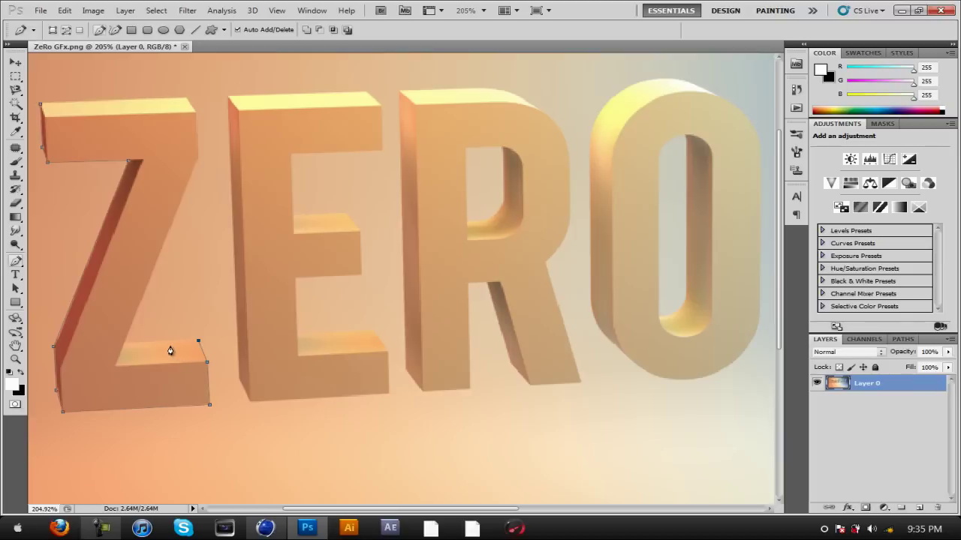
{"action": "left_click", "coordinate": [125, 344]}
{"action": "left_click", "coordinate": [197, 161]}
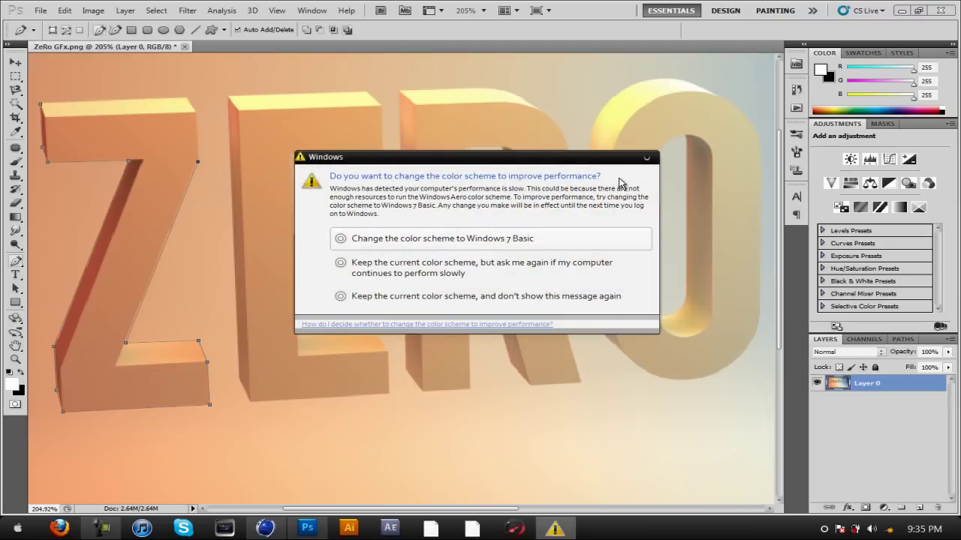
Dismiss the Windows color scheme prompt, and close the Z path up its right side and across its top face.
{"action": "left_click", "coordinate": [647, 158]}
{"action": "key", "text": "ctrl+z"}
{"action": "left_click", "coordinate": [197, 161]}
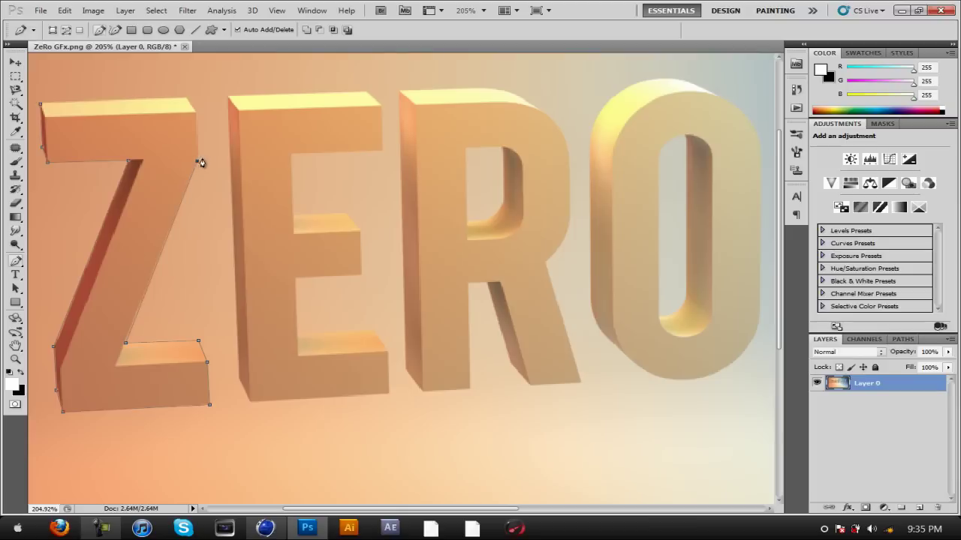
{"action": "left_click", "coordinate": [195, 113]}
{"action": "left_click", "coordinate": [195, 116]}
{"action": "left_click", "coordinate": [187, 98]}
{"action": "left_click", "coordinate": [41, 106]}
{"action": "left_click", "coordinate": [41, 105], "text": "ctrl"}
{"action": "left_click", "coordinate": [40, 108], "text": "ctrl"}
{"action": "left_click", "coordinate": [41, 108]}
{"action": "left_click", "coordinate": [41, 109], "text": "ctrl"}
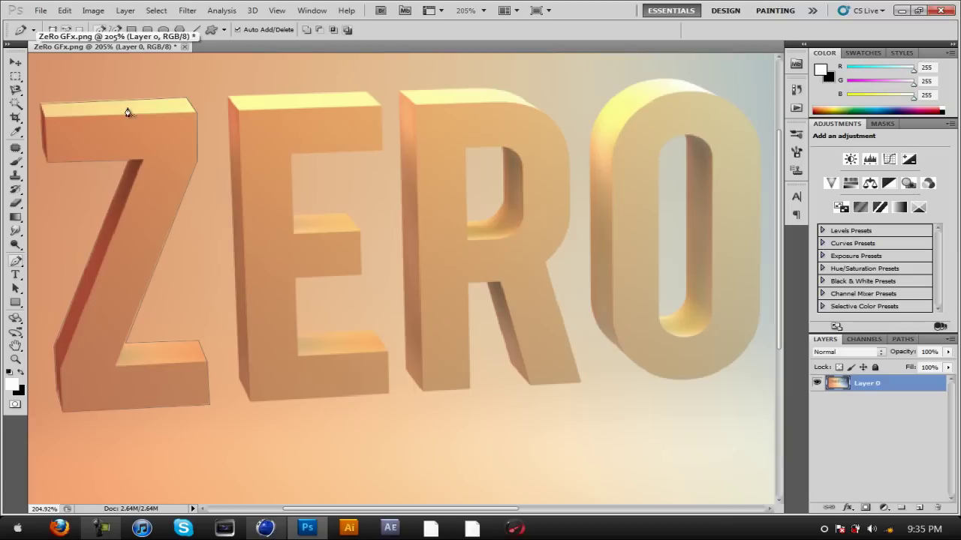
Convert the Z path into a new anti-aliased selection and cut the letter onto its own layer.
{"action": "right_click", "coordinate": [145, 198]}
{"action": "left_click", "coordinate": [188, 252]}
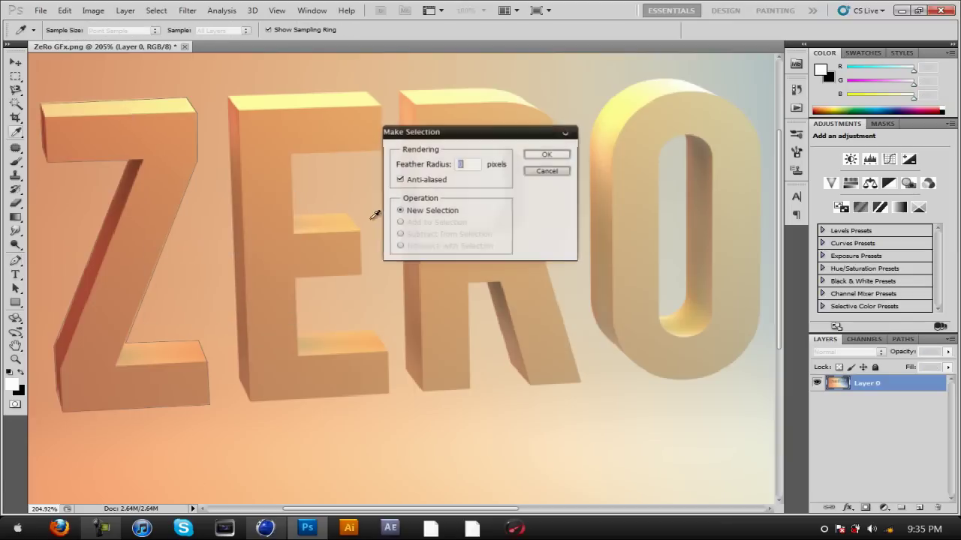
{"action": "left_click", "coordinate": [547, 155]}
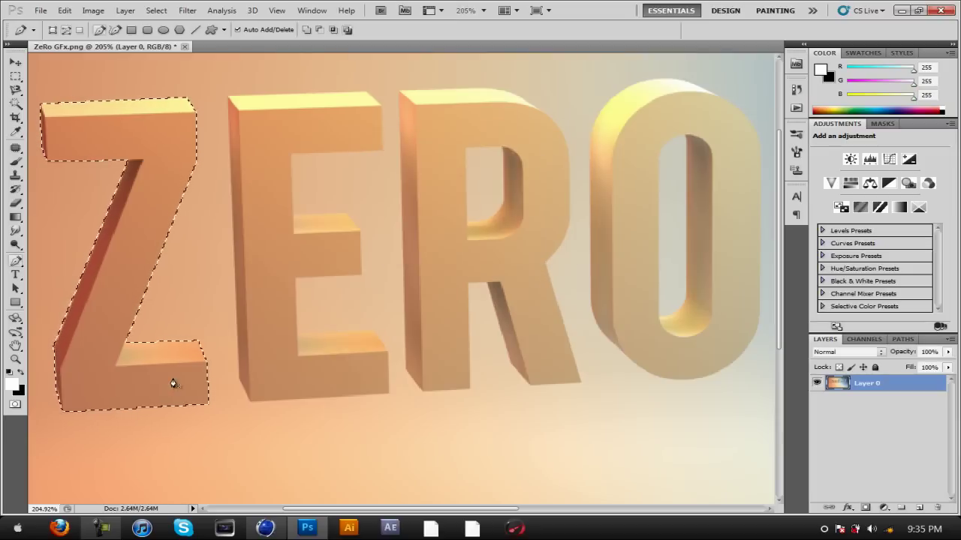
{"action": "left_click", "coordinate": [15, 105]}
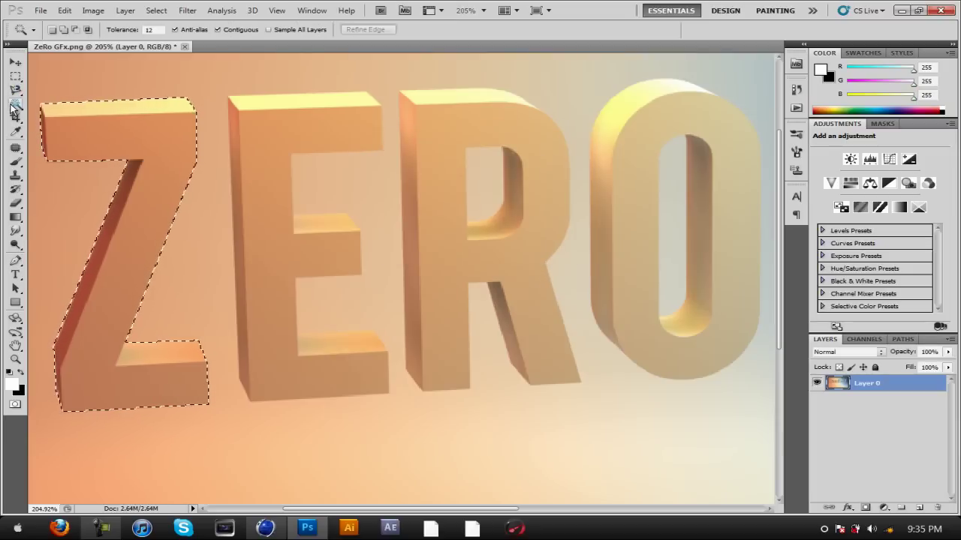
{"action": "right_click", "coordinate": [95, 129]}
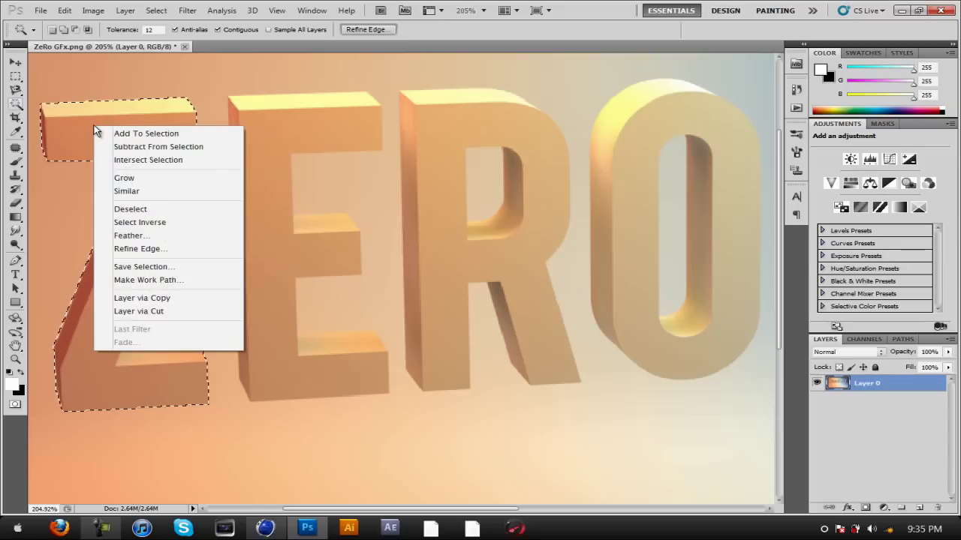
{"action": "left_click", "coordinate": [161, 311]}
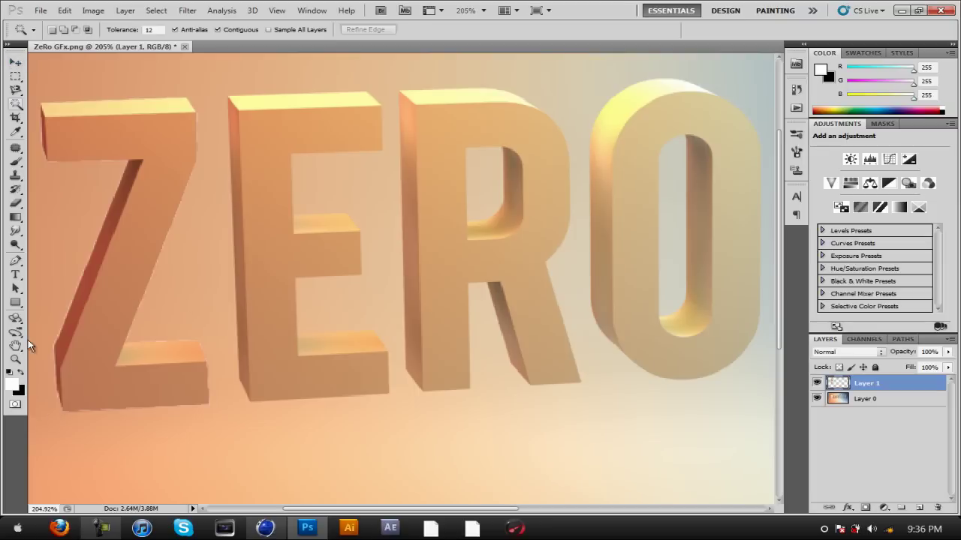
Trace the letter R with the Pen tool down its left side, around both legs, and up to the notch below the bowl.
{"action": "left_click", "coordinate": [15, 261]}
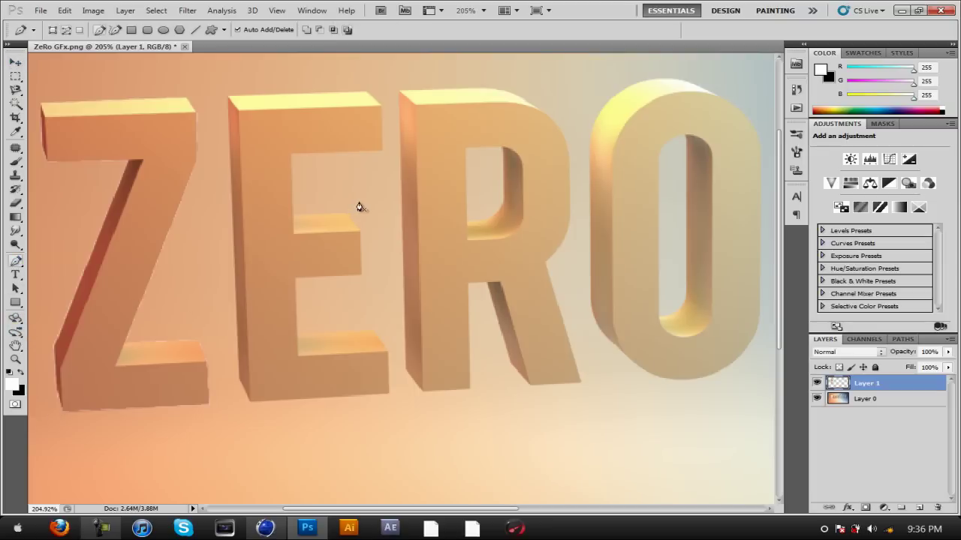
{"action": "left_click", "coordinate": [397, 91]}
{"action": "left_click", "coordinate": [405, 370]}
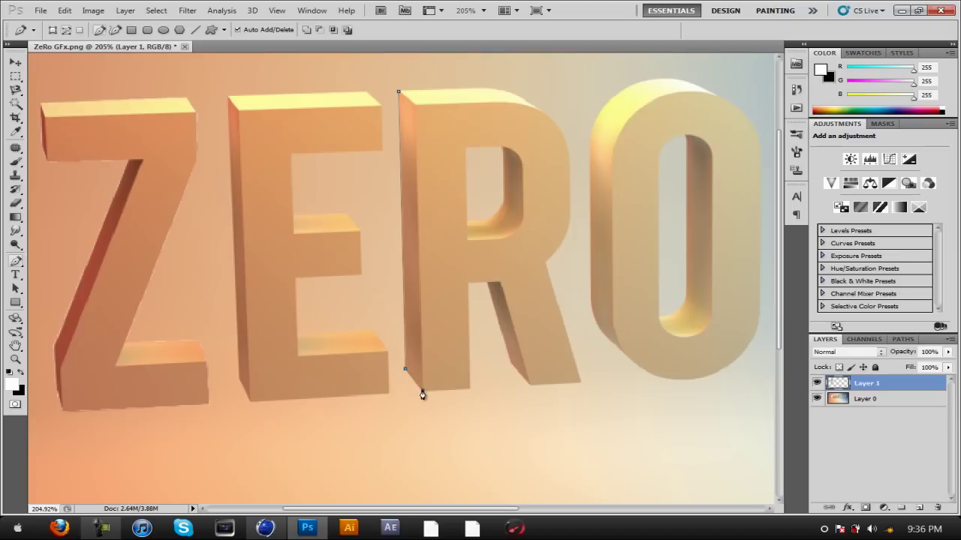
{"action": "left_click", "coordinate": [423, 390]}
{"action": "left_click", "coordinate": [470, 390]}
{"action": "left_click", "coordinate": [469, 284]}
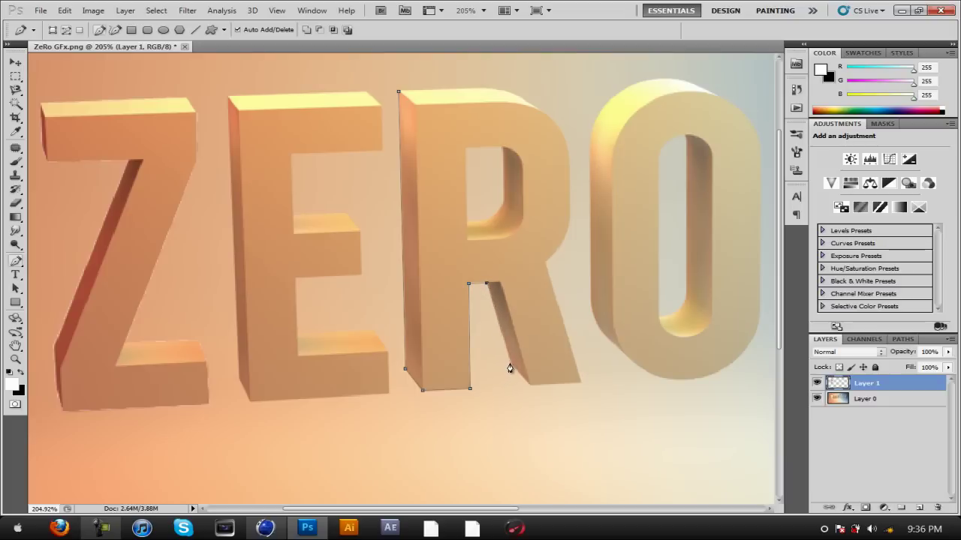
{"action": "left_click", "coordinate": [510, 362]}
{"action": "left_click", "coordinate": [545, 264]}
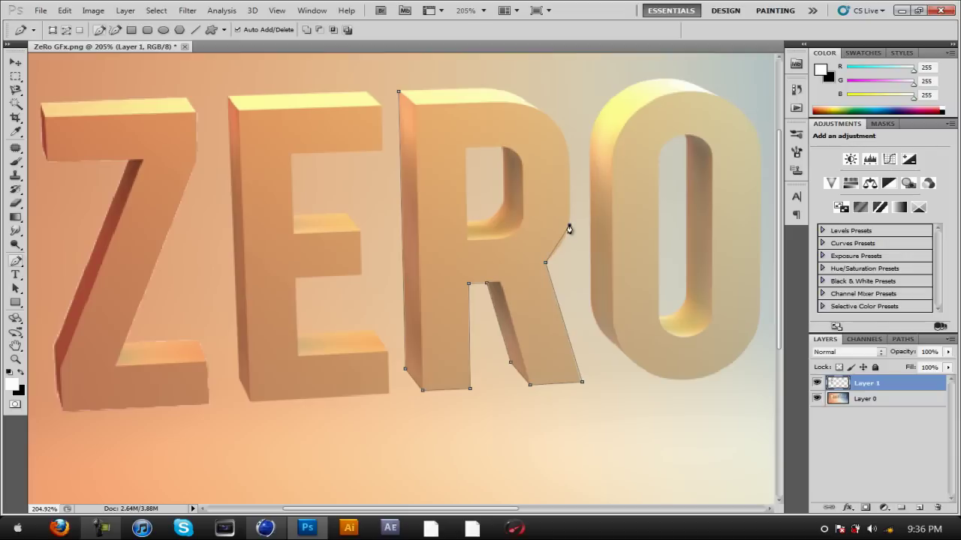
Extend the R path with curved segments around the bowl and along the top toward the starting point.
{"action": "left_click_drag", "start_coordinate": [569, 225], "coordinate": [570, 212]}
{"action": "left_click", "coordinate": [568, 154]}
{"action": "left_click", "coordinate": [502, 105]}
{"action": "left_click_drag", "start_coordinate": [497, 101], "coordinate": [460, 105]}
{"action": "key", "text": "ctrl+z"}
{"action": "left_click_drag", "start_coordinate": [477, 89], "coordinate": [410, 91]}
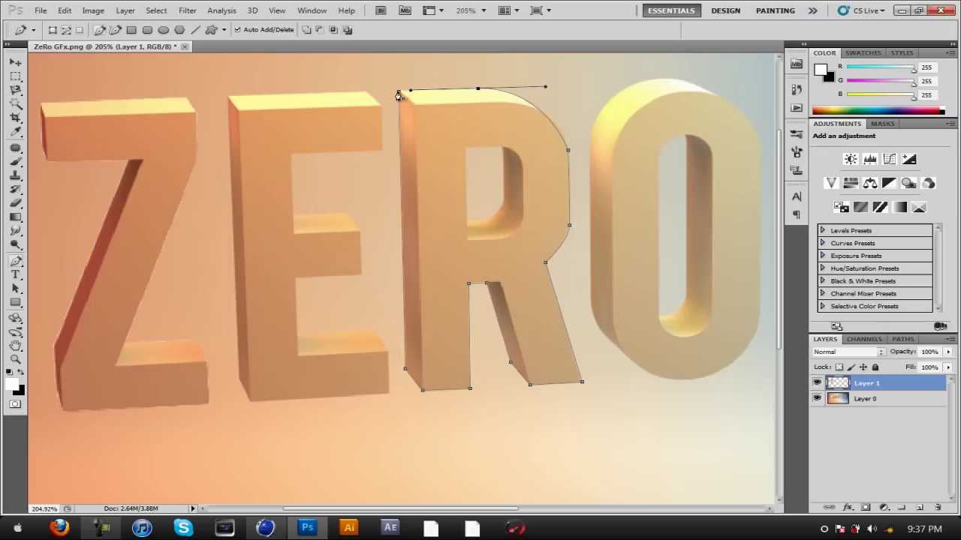
{"action": "left_click", "coordinate": [399, 96]}
{"action": "left_click", "coordinate": [399, 98], "text": "ctrl"}
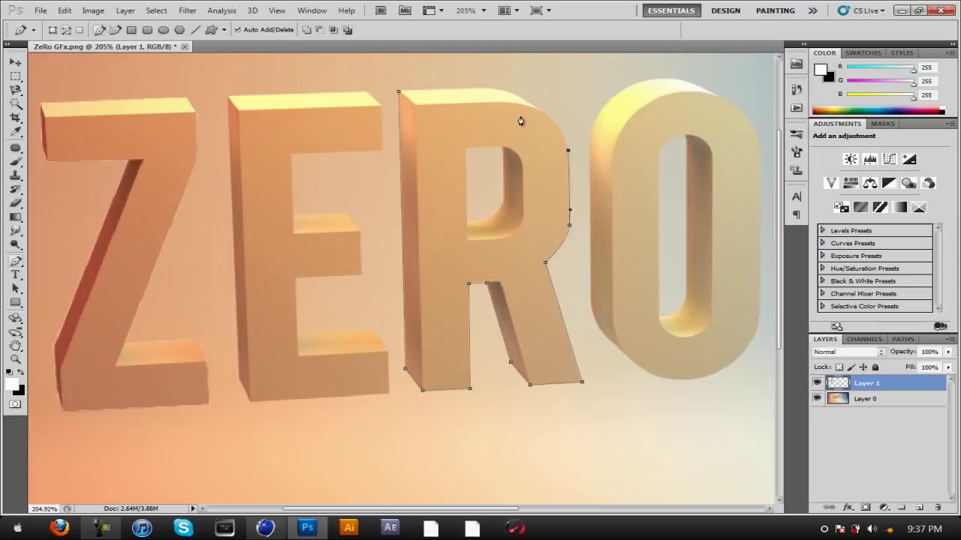
Try to redraw the curved path segment over the R's upper-right shoulder, and undo the attempts.
{"action": "left_click_drag", "start_coordinate": [538, 111], "coordinate": [523, 99]}
{"action": "key", "text": "ctrl+z"}
{"action": "left_click_drag", "start_coordinate": [542, 114], "coordinate": [498, 92]}
{"action": "left_click", "coordinate": [552, 341], "text": "ctrl"}
{"action": "key", "text": "ctrl+z"}
{"action": "key", "text": "ctrl+alt+z"}
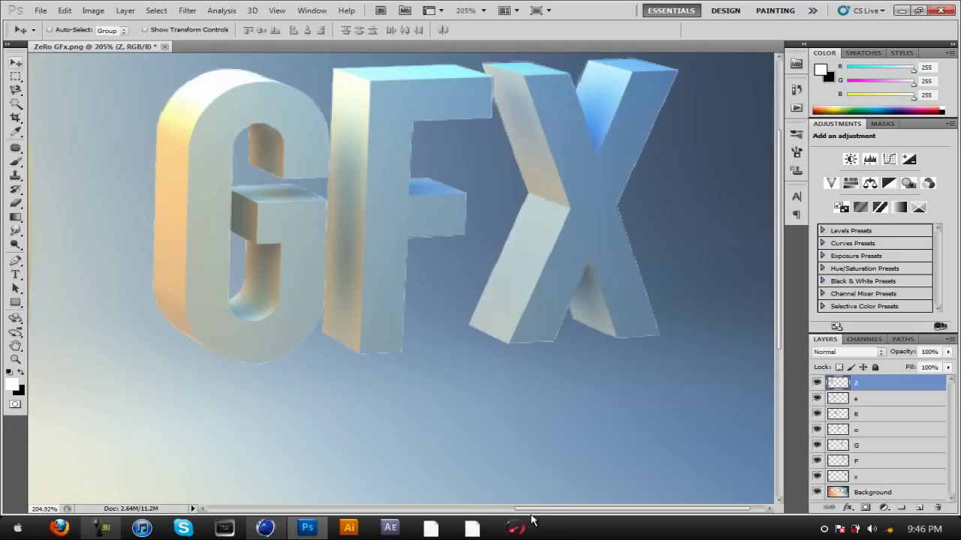
Examine the edges of the separated ZERO letters up close, and fit the whole image on screen.
{"action": "left_click_drag", "start_coordinate": [527, 512], "coordinate": [337, 455]}
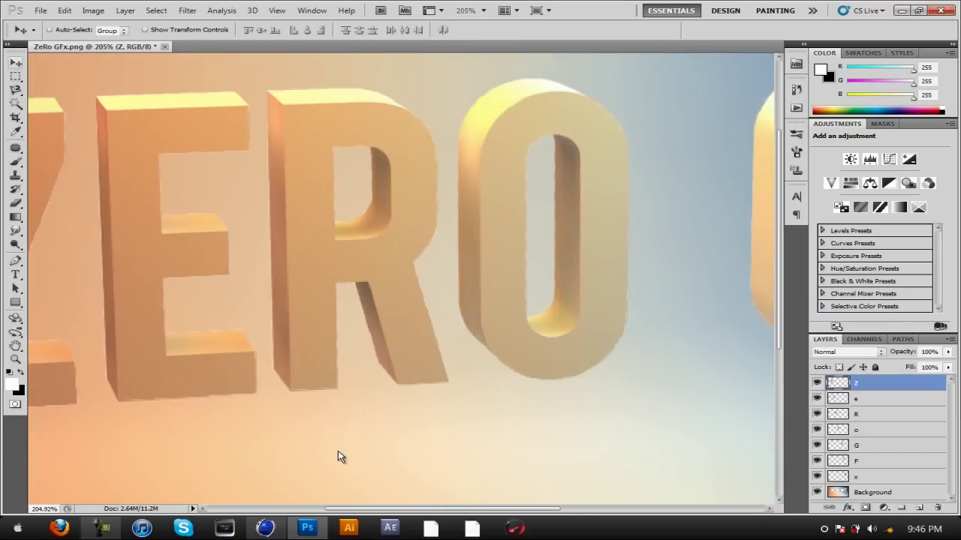
{"action": "left_click", "coordinate": [915, 400]}
{"action": "left_click", "coordinate": [917, 415]}
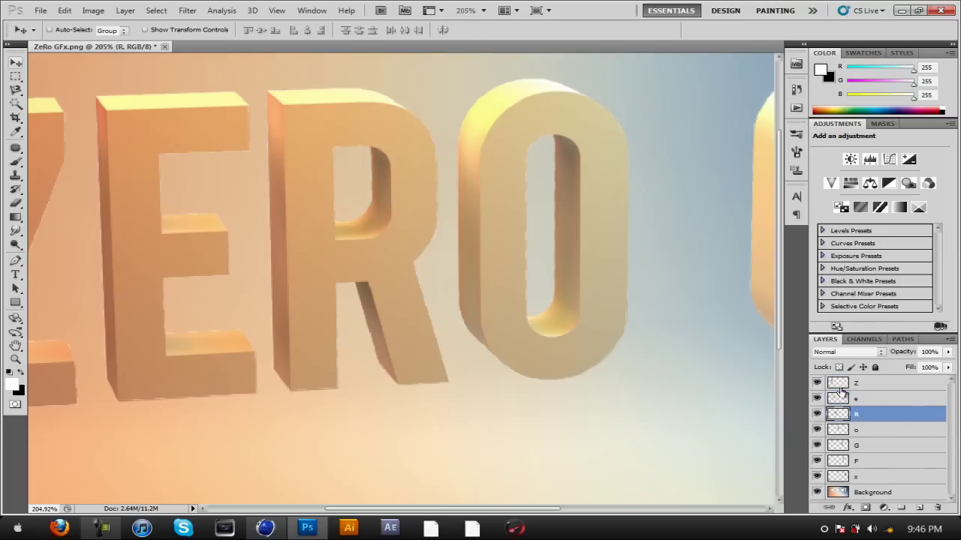
{"action": "left_click", "coordinate": [15, 359]}
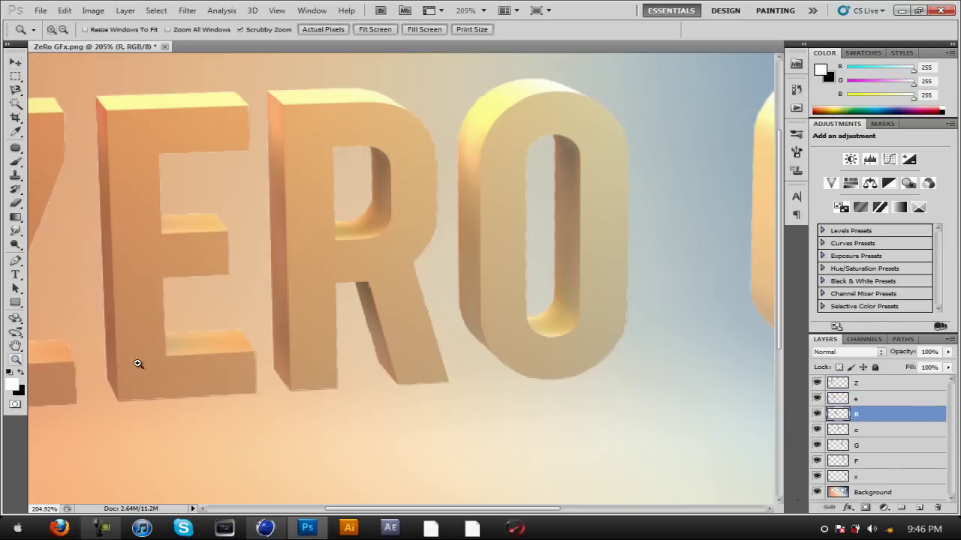
{"action": "right_click", "coordinate": [147, 368]}
{"action": "left_click", "coordinate": [184, 374]}
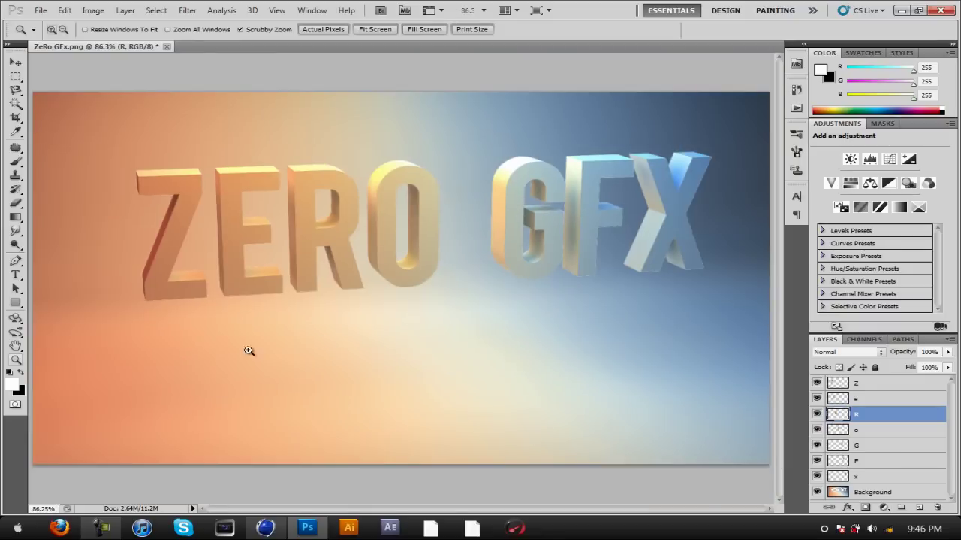
{"action": "key", "text": "v"}
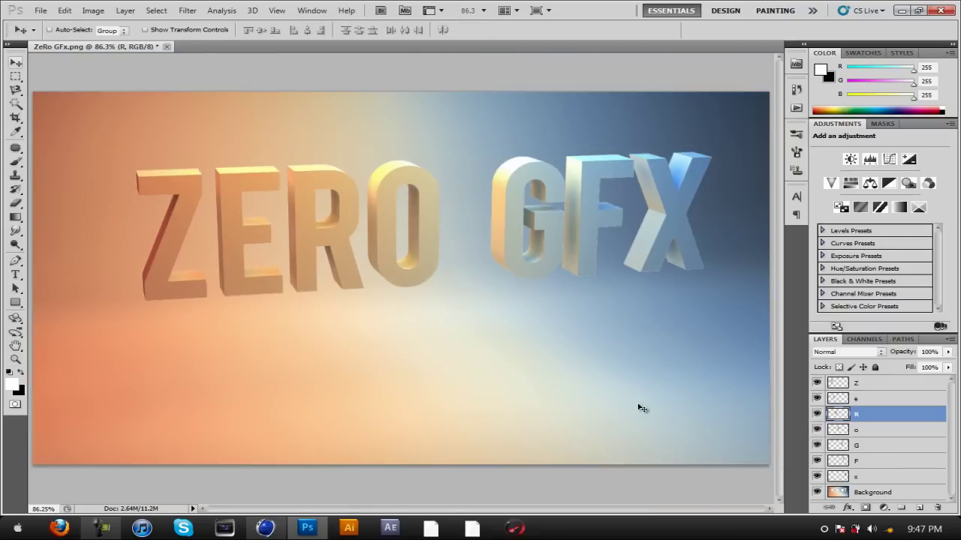
Check each letter layer from Z to x by hiding and showing them one at a time.
{"action": "left_click", "coordinate": [879, 384]}
{"action": "left_click", "coordinate": [817, 383]}
{"action": "left_click", "coordinate": [817, 383]}
{"action": "left_click", "coordinate": [818, 399]}
{"action": "left_click", "coordinate": [817, 398]}
{"action": "left_click", "coordinate": [818, 413]}
{"action": "left_click", "coordinate": [817, 413]}
{"action": "left_click", "coordinate": [817, 429]}
{"action": "left_click", "coordinate": [817, 430]}
{"action": "left_click", "coordinate": [818, 446]}
{"action": "left_click", "coordinate": [817, 446]}
{"action": "left_click", "coordinate": [817, 461]}
{"action": "left_click", "coordinate": [818, 461]}
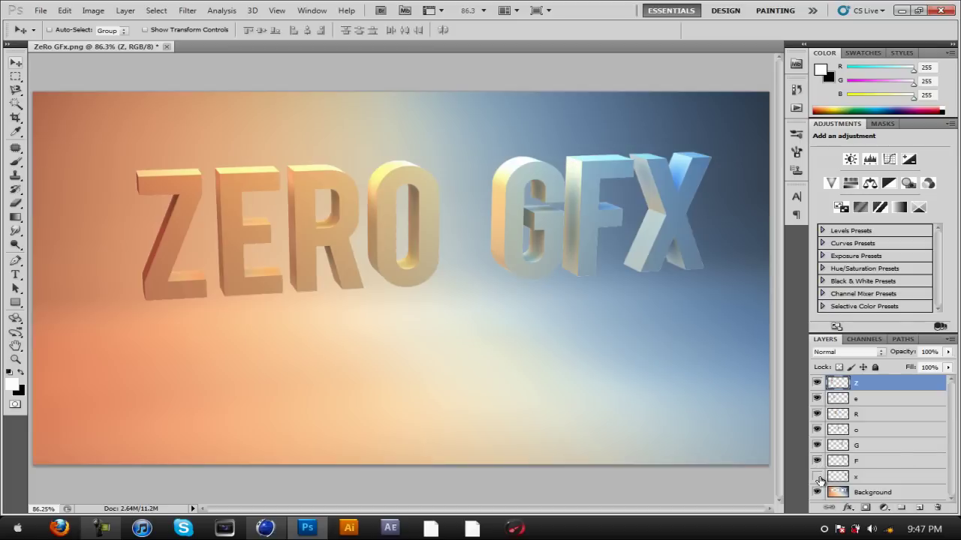
{"action": "left_click", "coordinate": [818, 477]}
{"action": "left_click", "coordinate": [818, 477]}
Merge the Z, e, R and o layers into one layer and rename it ZeRo.
{"action": "left_click", "coordinate": [871, 430], "text": "ctrl"}
{"action": "left_click", "coordinate": [868, 414], "text": "ctrl"}
{"action": "left_click", "coordinate": [869, 404], "text": "ctrl"}
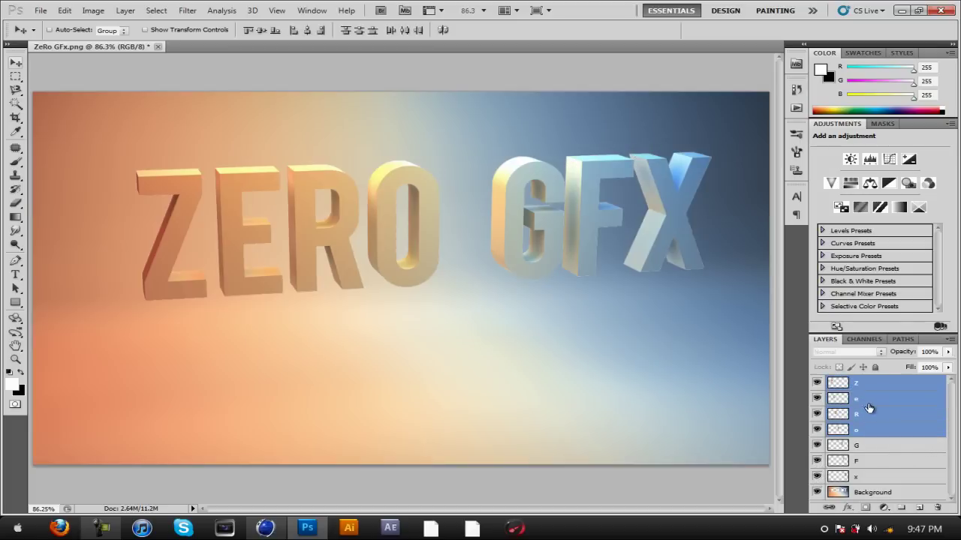
{"action": "right_click", "coordinate": [875, 407]}
{"action": "left_click", "coordinate": [803, 367]}
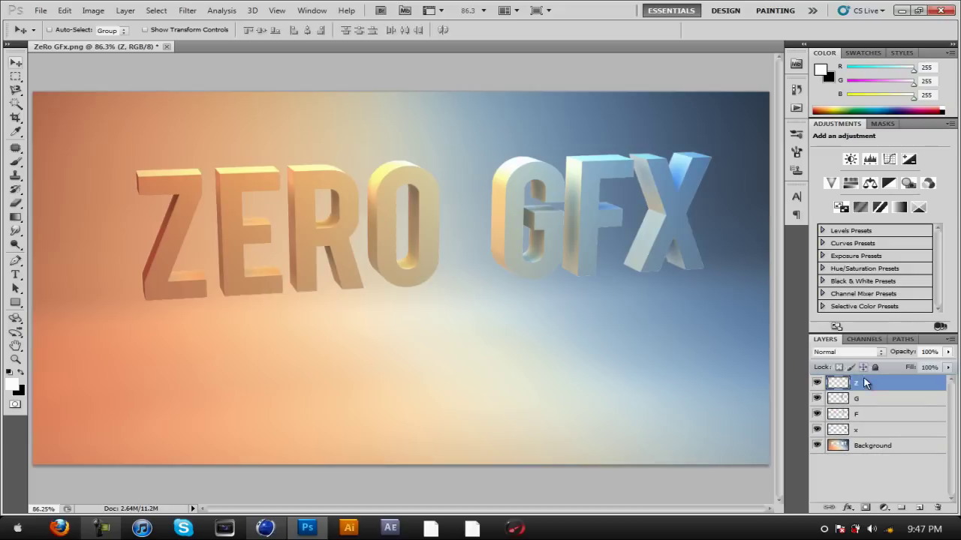
{"action": "double_click", "coordinate": [854, 384]}
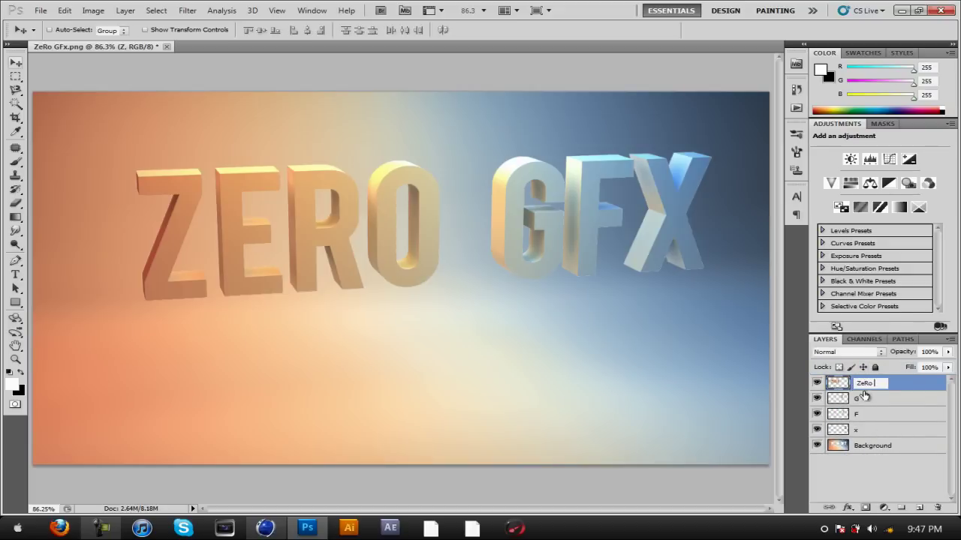
Merge the G, F and x layers into one layer, leaving its layer style options unchanged.
{"action": "left_click", "coordinate": [865, 399]}
{"action": "left_click", "coordinate": [867, 414], "text": "shift"}
{"action": "left_click", "coordinate": [868, 430], "text": "shift"}
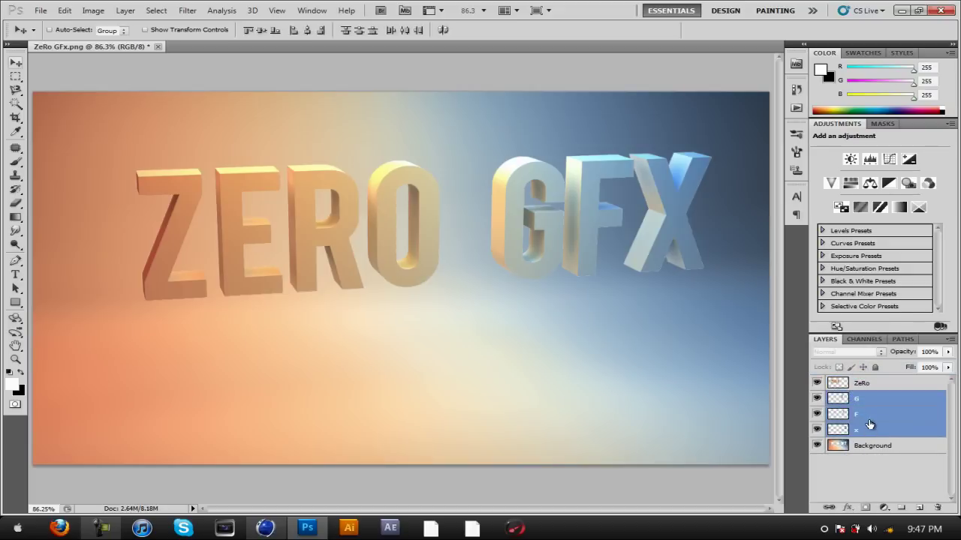
{"action": "right_click", "coordinate": [870, 420]}
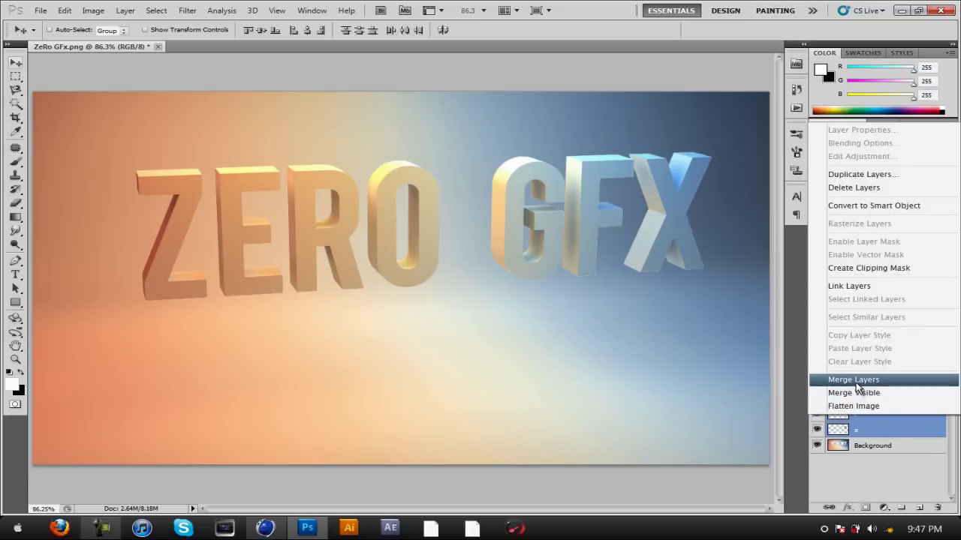
{"action": "left_click", "coordinate": [856, 378]}
{"action": "double_click", "coordinate": [855, 403]}
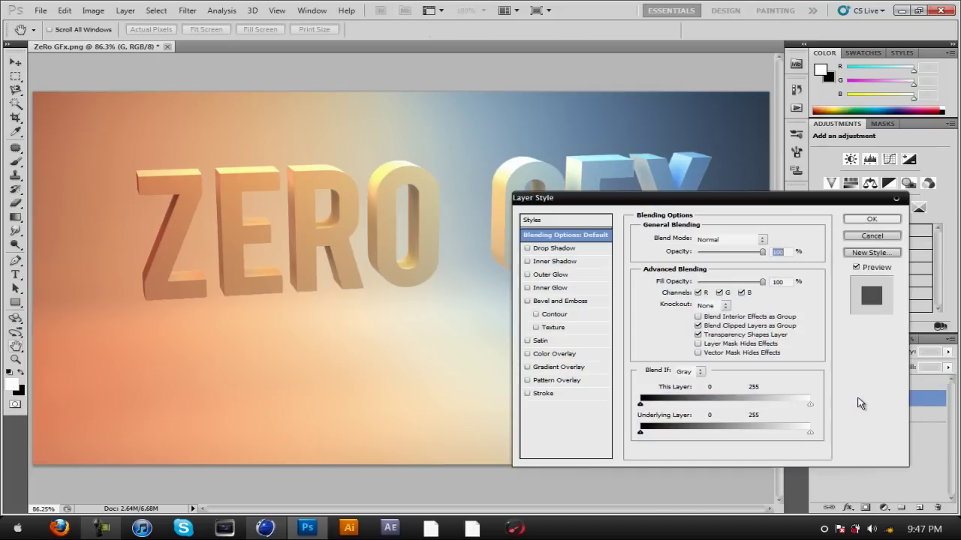
{"action": "left_click", "coordinate": [871, 237]}
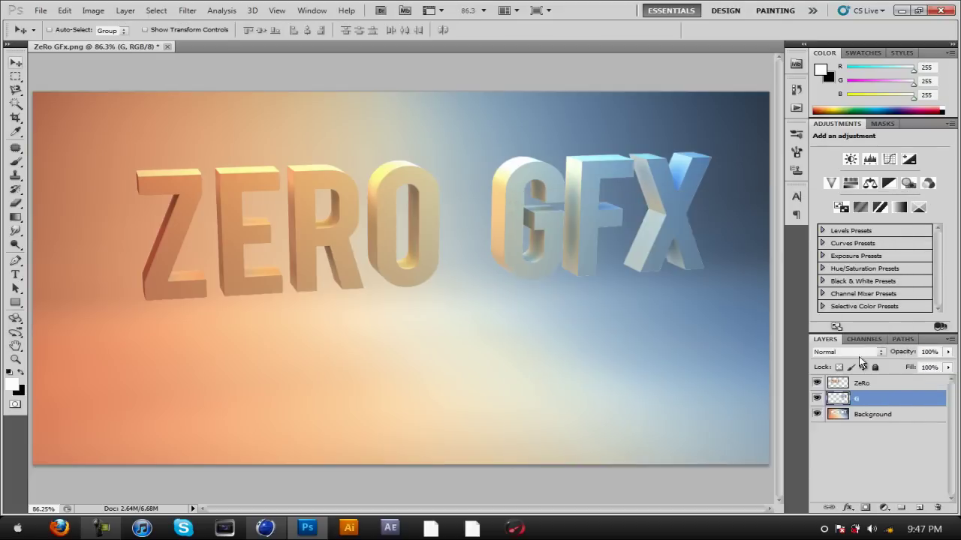
Rename the merged G layer as GFx, and check the GFx and ZeRo layers by hiding and showing each.
{"action": "double_click", "coordinate": [856, 402]}
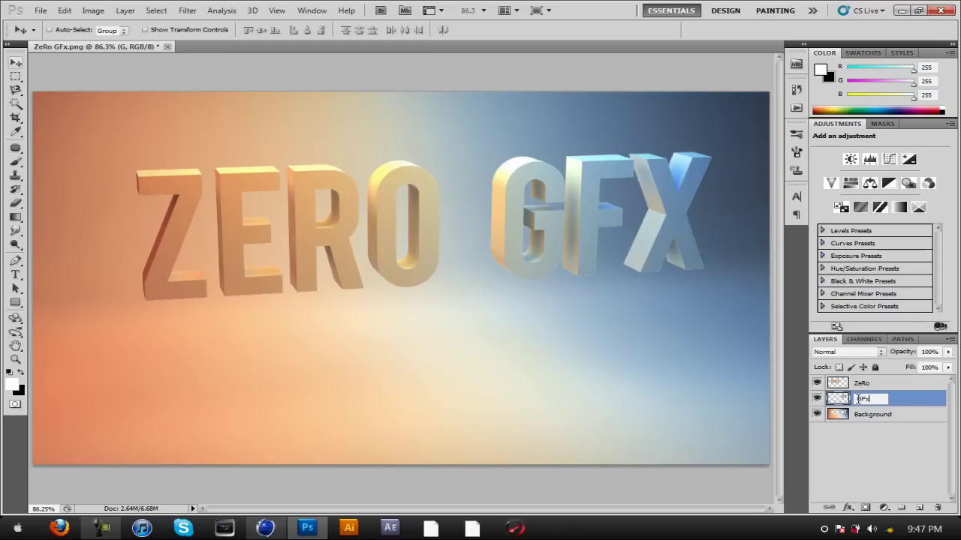
{"action": "left_click", "coordinate": [912, 400]}
{"action": "left_click", "coordinate": [818, 399]}
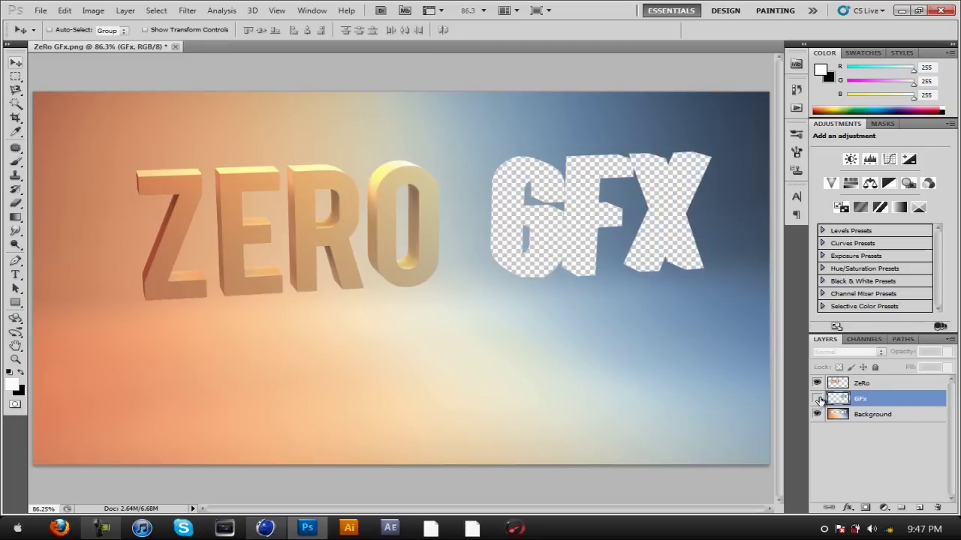
{"action": "left_click", "coordinate": [817, 399]}
{"action": "left_click", "coordinate": [816, 383]}
{"action": "left_click", "coordinate": [817, 383]}
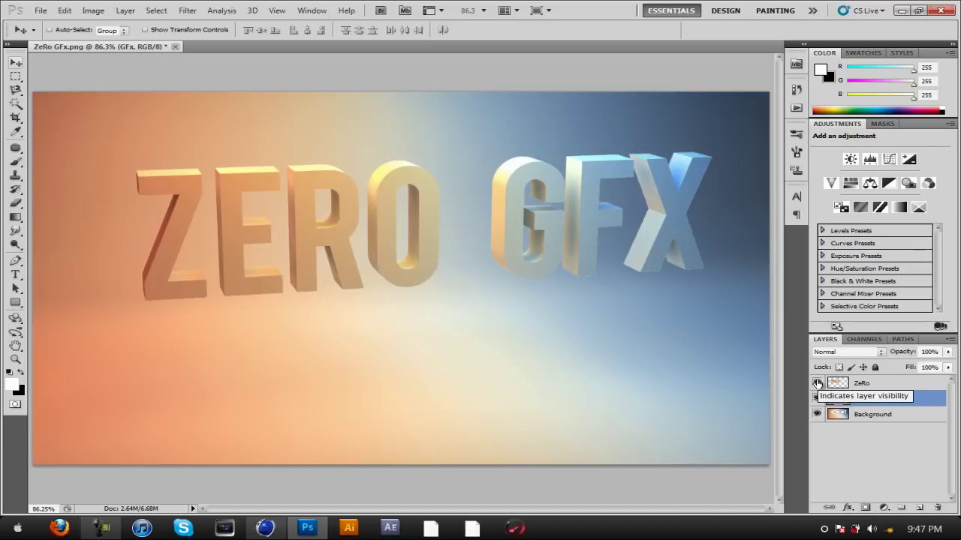
Select the Background layer, activate the Brush tool and look through the loaded brush presets.
{"action": "left_click", "coordinate": [907, 420]}
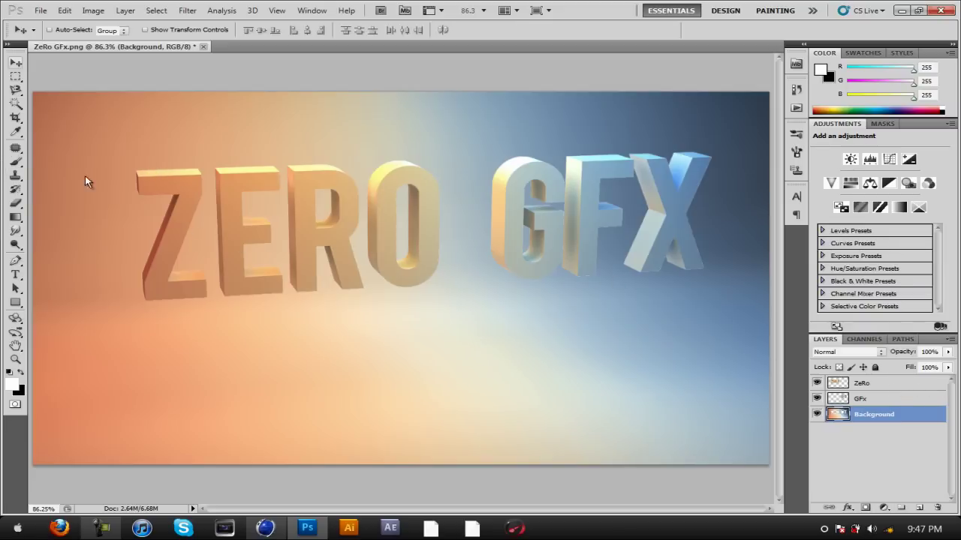
{"action": "left_click", "coordinate": [17, 162]}
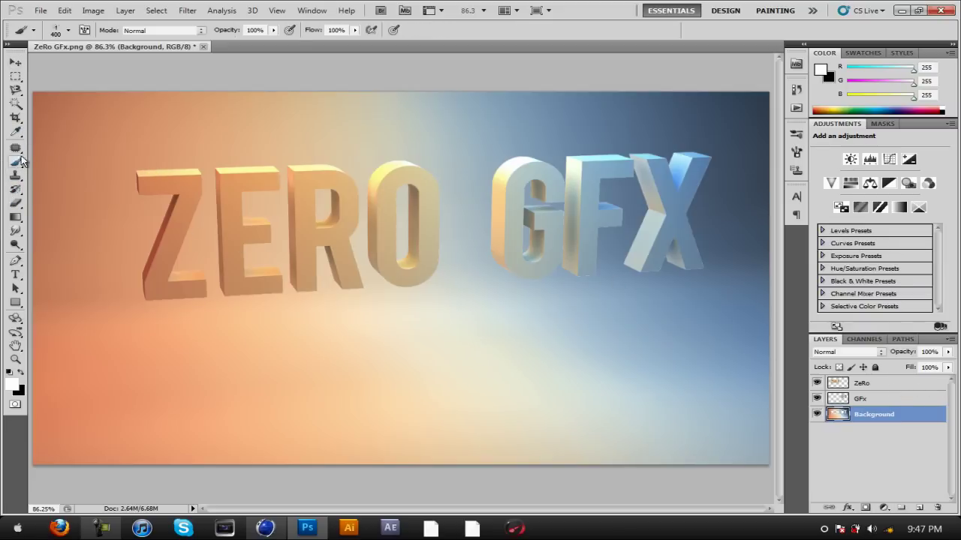
{"action": "left_click", "coordinate": [69, 31]}
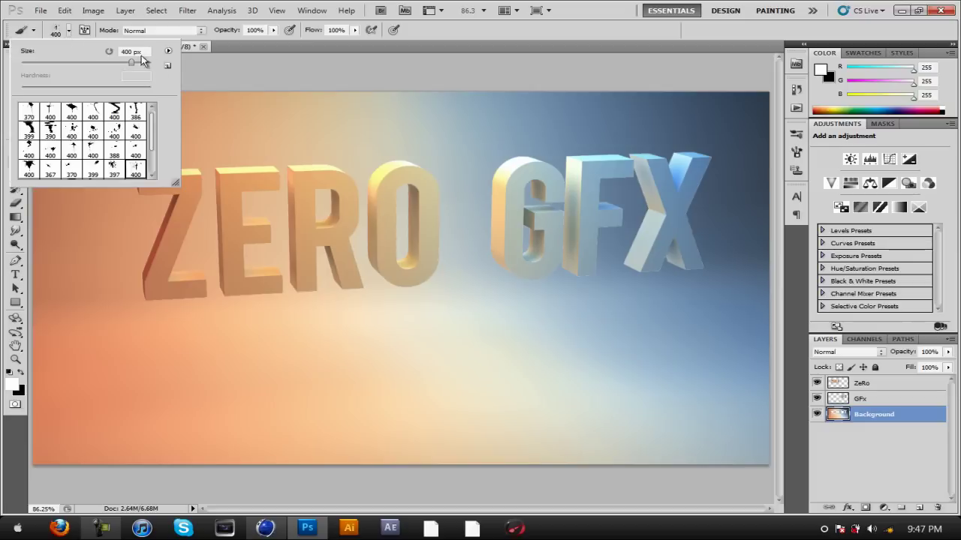
{"action": "left_click_drag", "start_coordinate": [152, 131], "coordinate": [152, 120]}
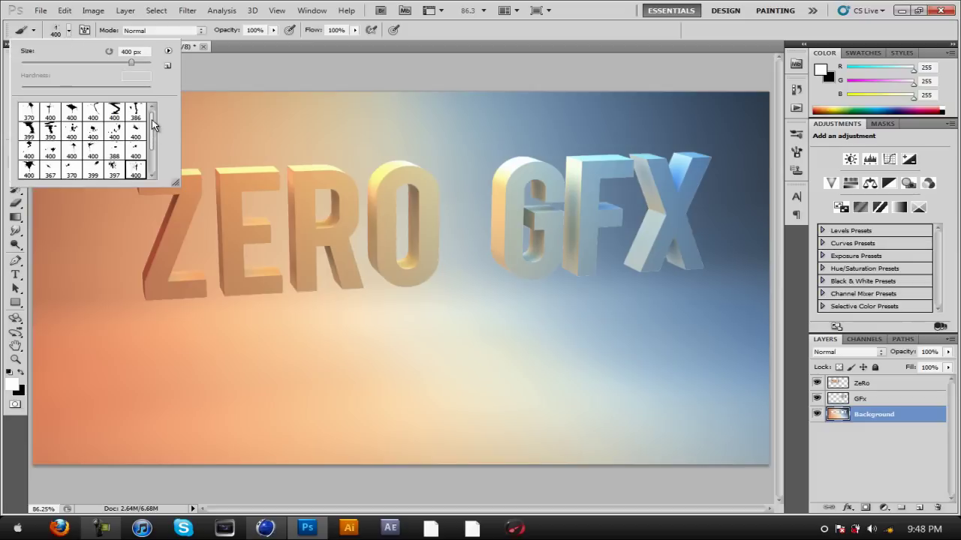
{"action": "left_click", "coordinate": [324, 260]}
{"action": "left_click", "coordinate": [255, 345]}
{"action": "key", "text": "ctrl+z"}
Reset the brush presets, replacing the current brushes with the default set.
{"action": "left_click", "coordinate": [68, 31]}
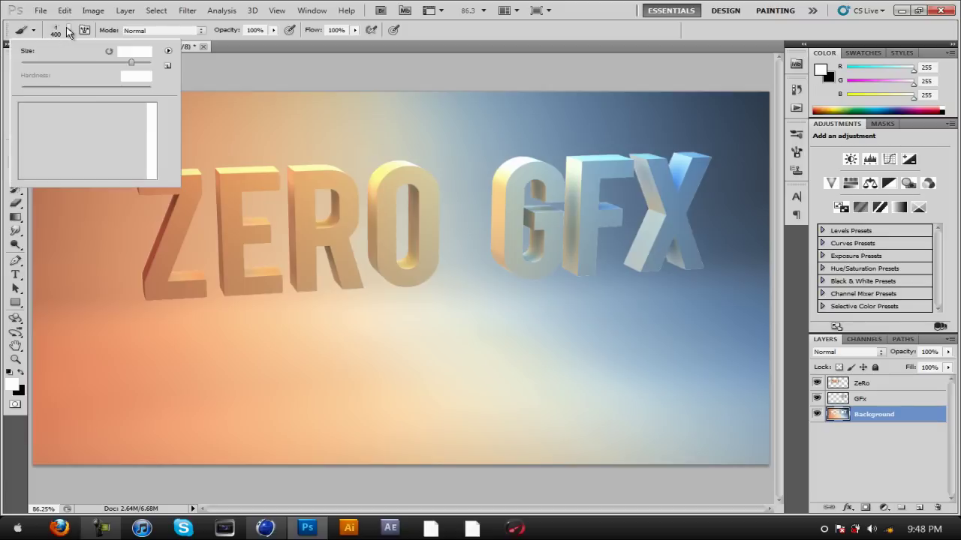
{"action": "left_click", "coordinate": [168, 53]}
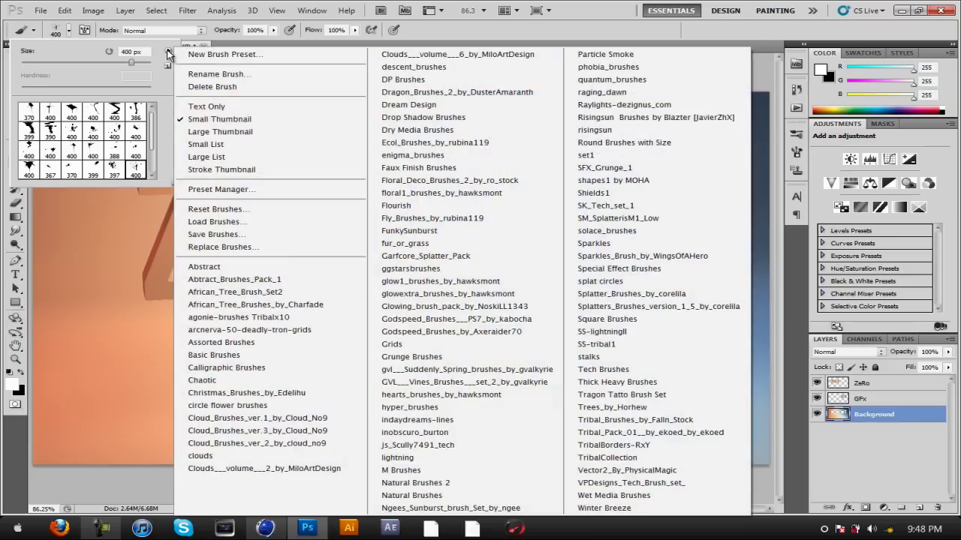
{"action": "left_click", "coordinate": [235, 214]}
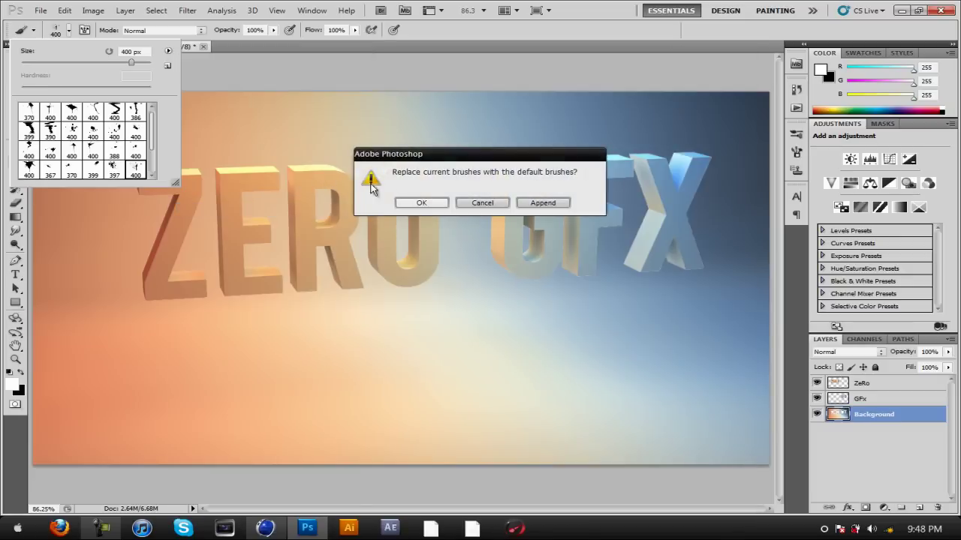
{"action": "left_click", "coordinate": [418, 202]}
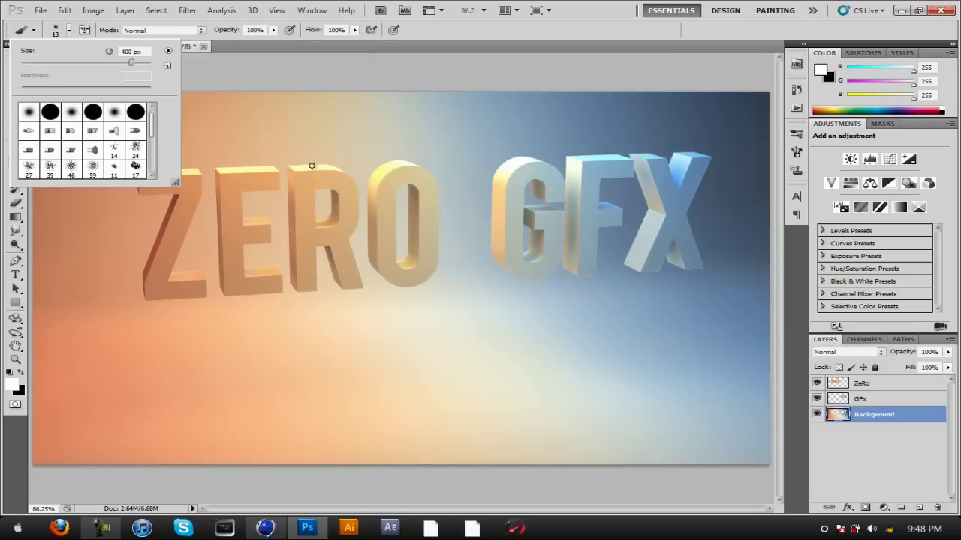
Choose the hard round brush and set its hardness to 80% and its size to 170 px.
{"action": "left_click", "coordinate": [45, 114]}
{"action": "left_click_drag", "start_coordinate": [153, 88], "coordinate": [126, 87]}
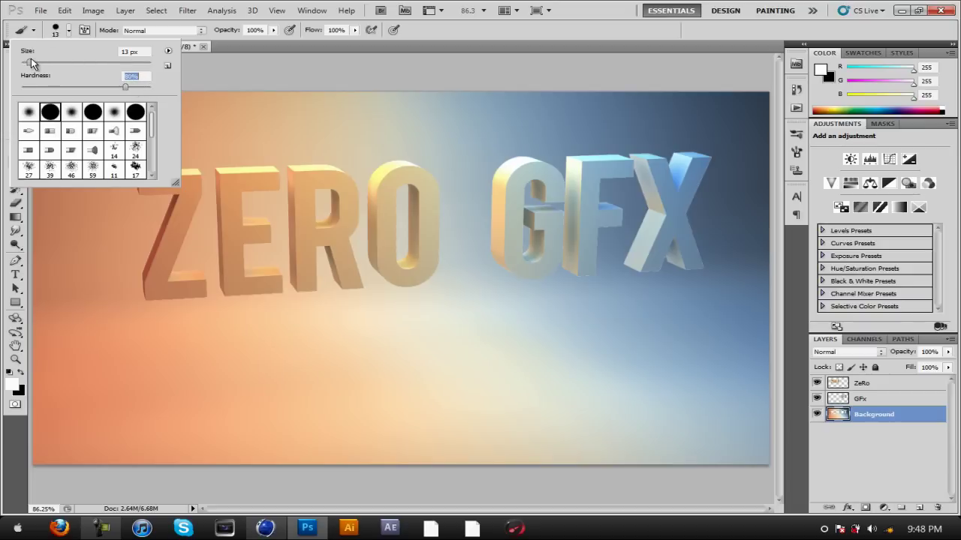
{"action": "left_click_drag", "start_coordinate": [29, 62], "coordinate": [93, 68]}
{"action": "left_click_drag", "start_coordinate": [108, 62], "coordinate": [110, 62]}
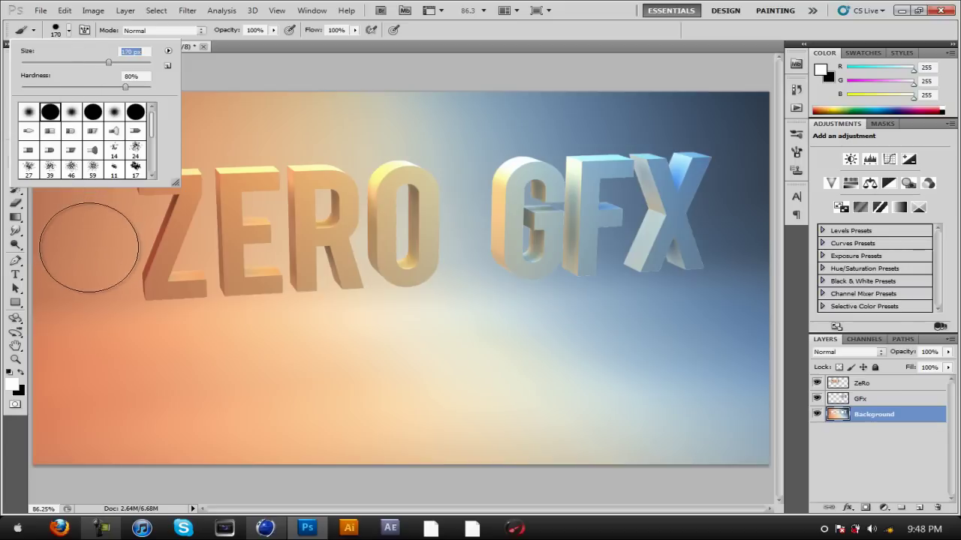
{"action": "left_click", "coordinate": [70, 31]}
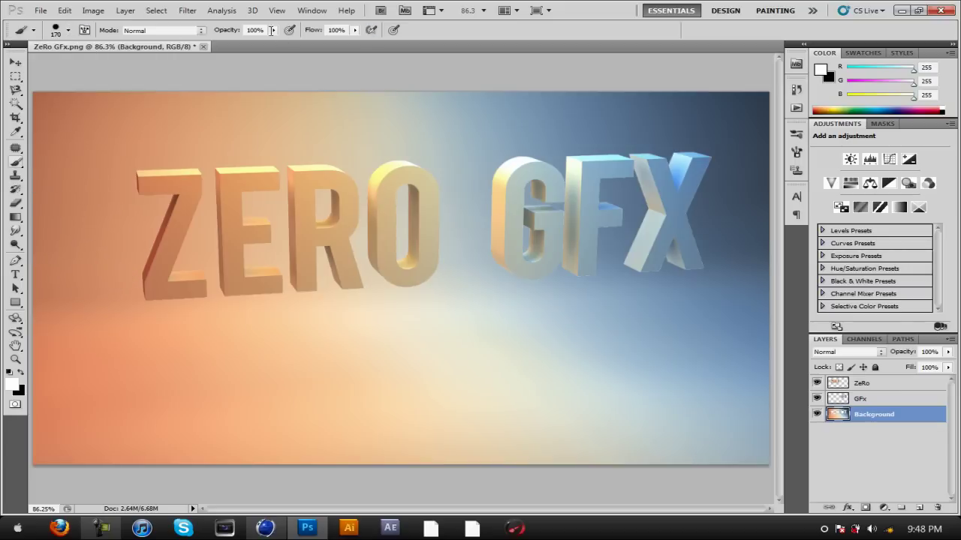
Open the detailed brush settings and enable Shape Dynamics, Scattering and Transfer for the round brush.
{"action": "left_click", "coordinate": [312, 11]}
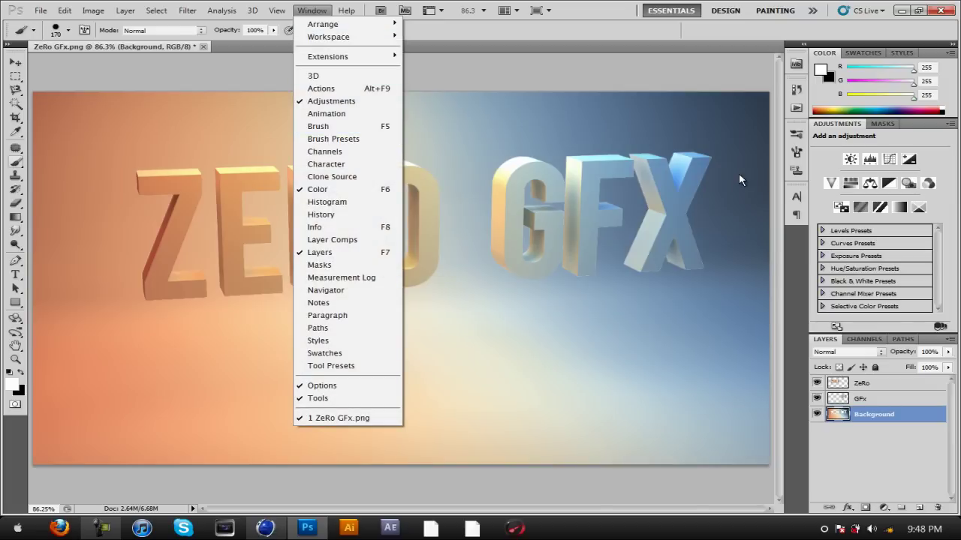
{"action": "left_click", "coordinate": [796, 153]}
{"action": "left_click", "coordinate": [797, 153]}
{"action": "left_click", "coordinate": [797, 153]}
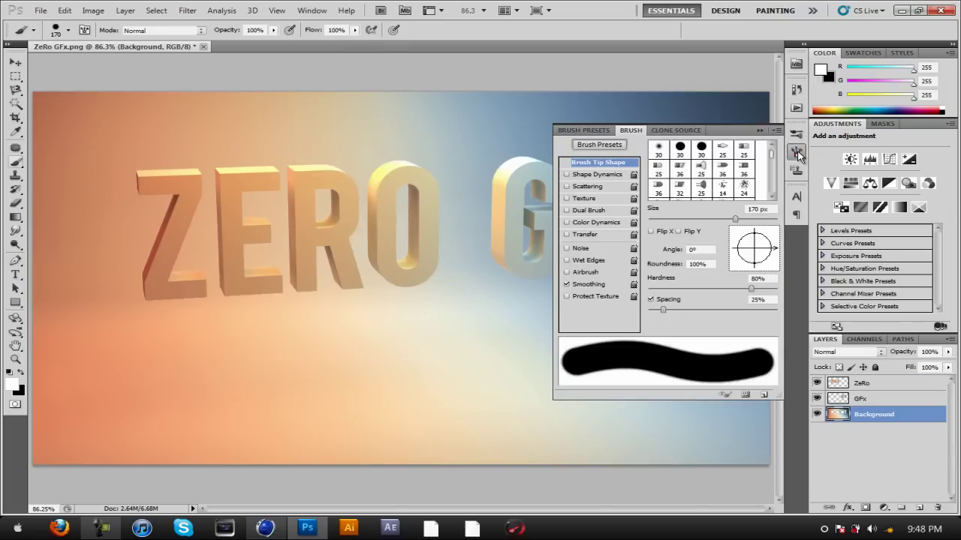
{"action": "left_click", "coordinate": [567, 174]}
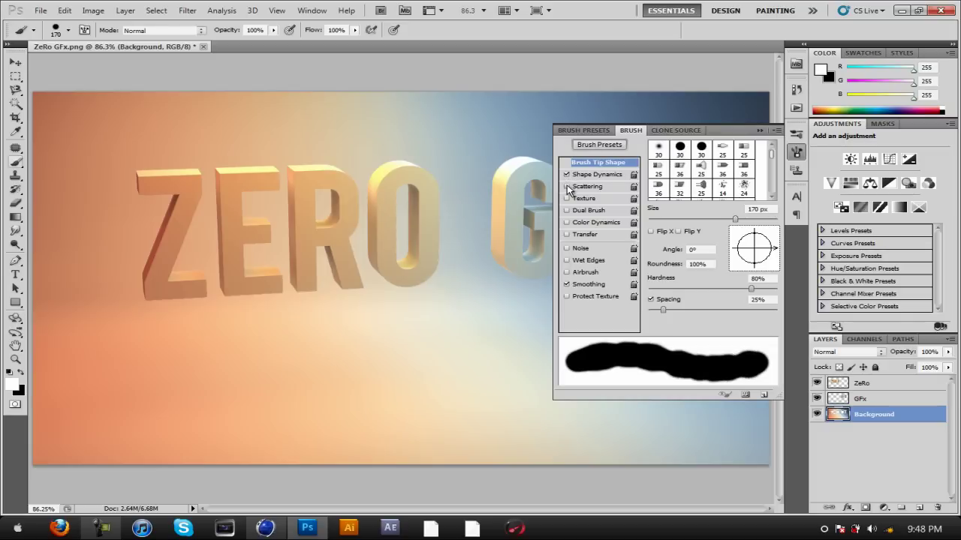
{"action": "left_click", "coordinate": [567, 187]}
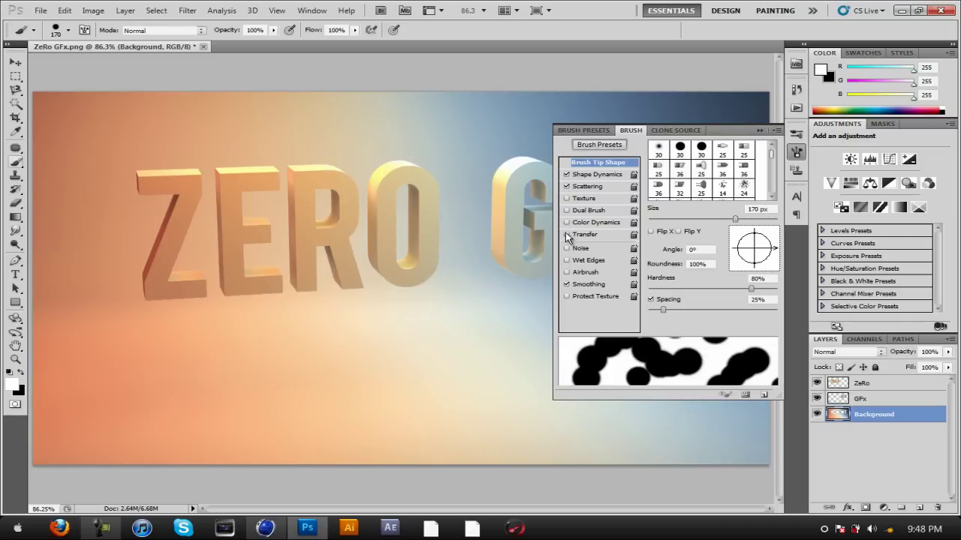
{"action": "left_click", "coordinate": [567, 234]}
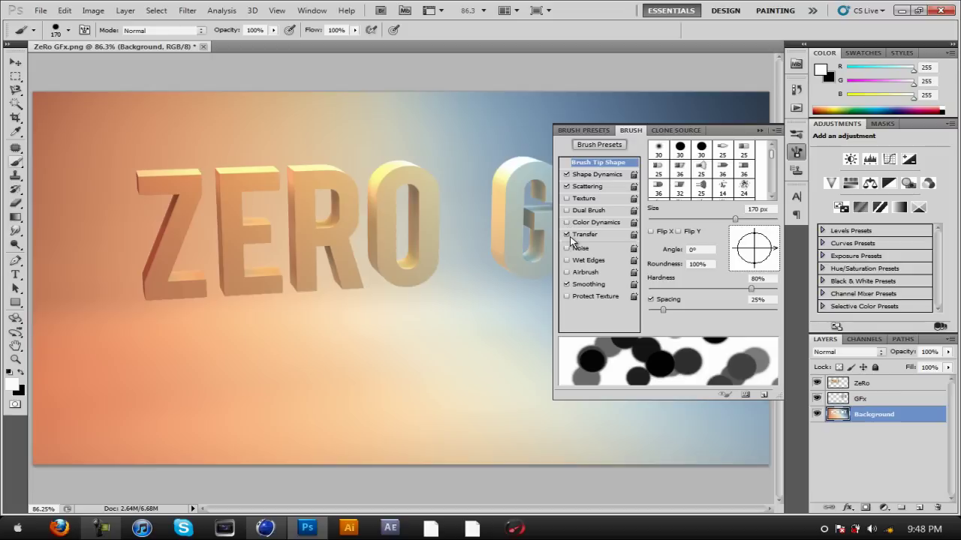
Review the brush's Shape Dynamics values, and set Scatter to 1000% on both axes with a Count of 1.
{"action": "left_click", "coordinate": [593, 176]}
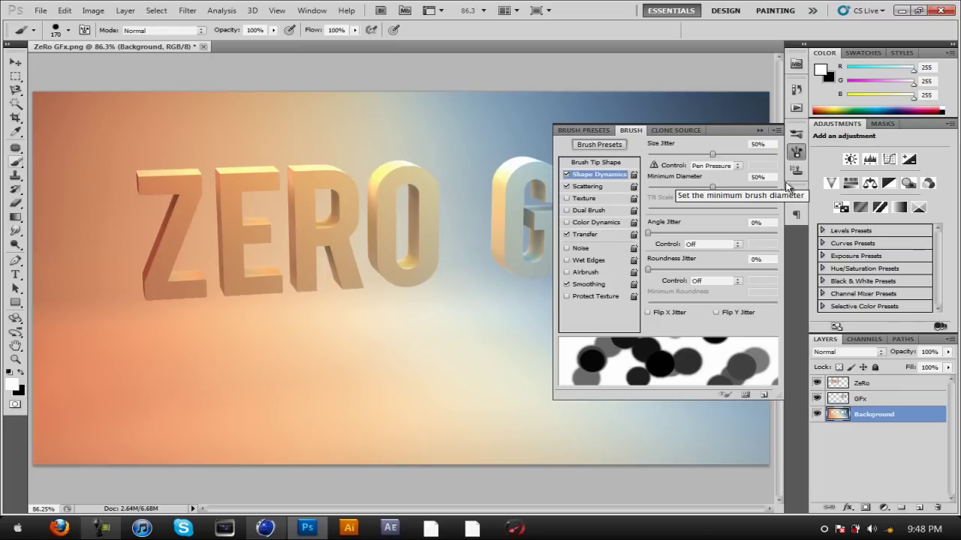
{"action": "left_click", "coordinate": [590, 188]}
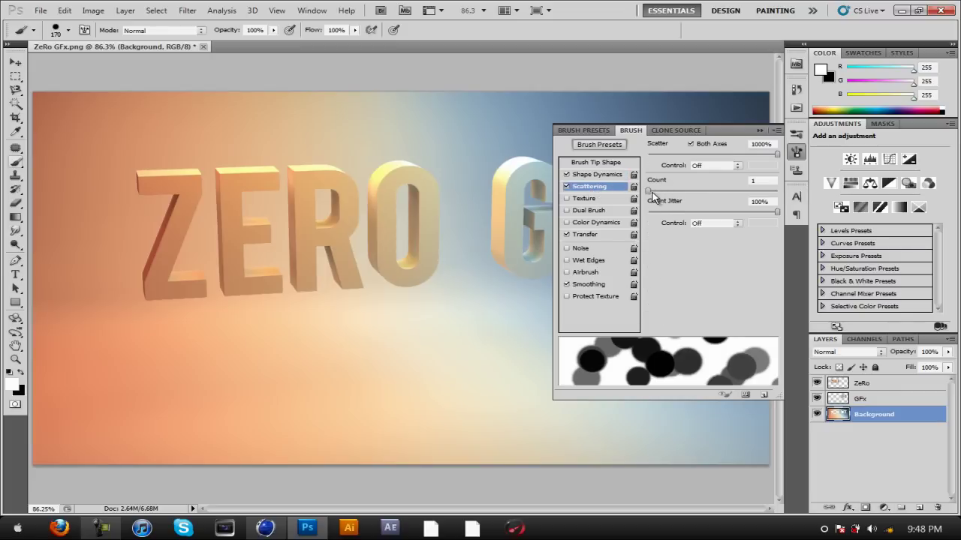
{"action": "mouse_move", "coordinate": [648, 193]}
{"action": "left_mouse_down"}
{"action": "mouse_move", "coordinate": [683, 196]}
{"action": "mouse_move", "coordinate": [649, 190]}
{"action": "left_mouse_up"}
{"action": "mouse_move", "coordinate": [777, 154]}
{"action": "left_mouse_down"}
{"action": "mouse_move", "coordinate": [636, 158]}
{"action": "mouse_move", "coordinate": [789, 168]}
{"action": "left_mouse_up"}
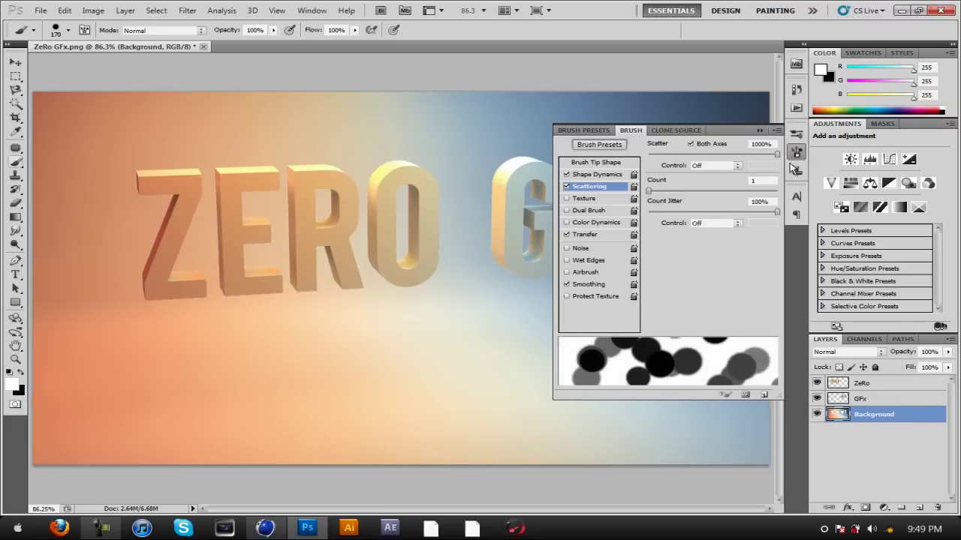
{"action": "left_click", "coordinate": [566, 222]}
{"action": "left_click", "coordinate": [566, 235]}
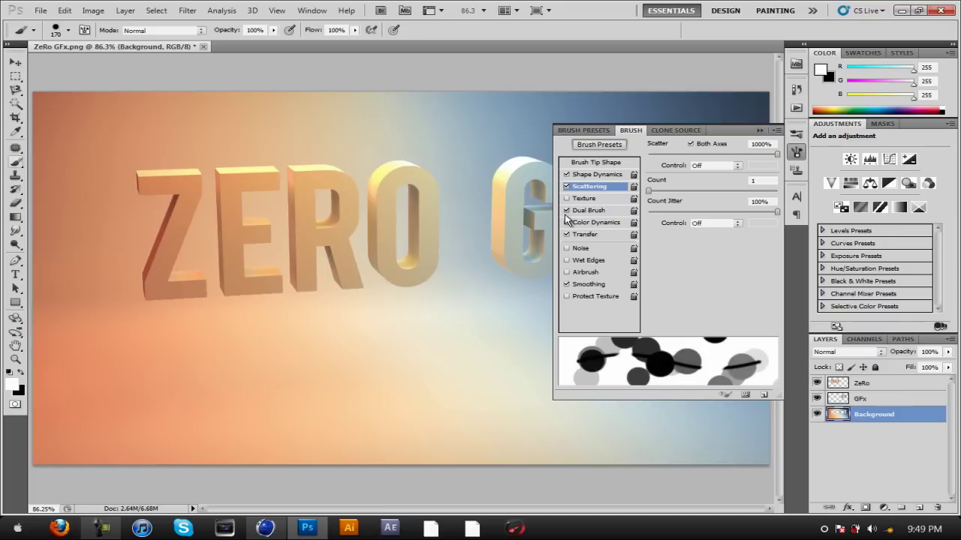
Set the brush's Transfer Flow Jitter to 50% with Opacity Jitter control off, and close the brush settings.
{"action": "left_click", "coordinate": [585, 235]}
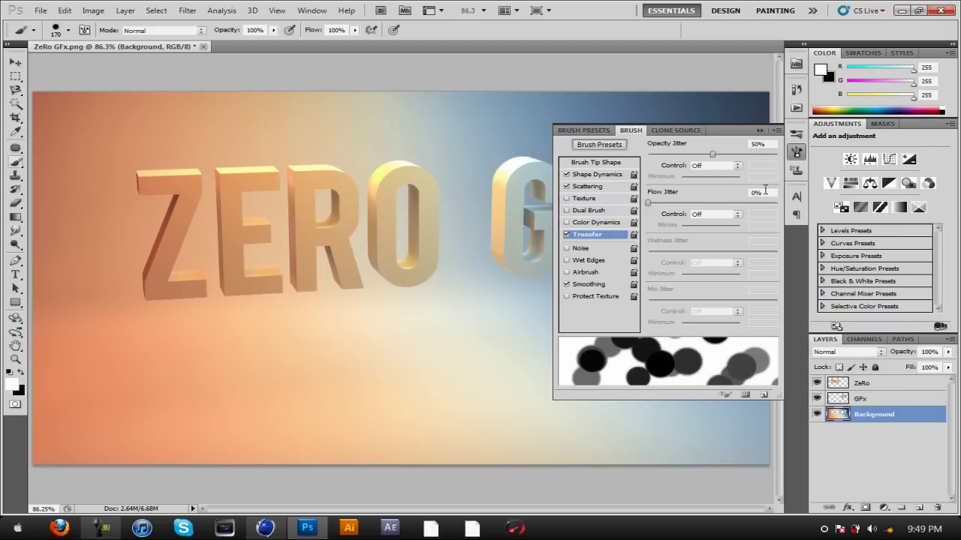
{"action": "left_click", "coordinate": [675, 198]}
{"action": "type", "text": "50"}
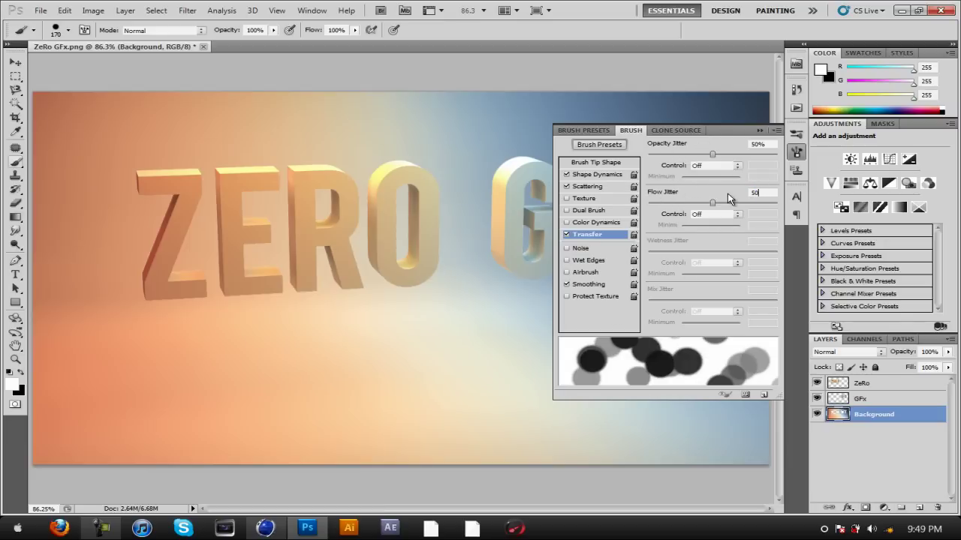
{"action": "left_click", "coordinate": [738, 167]}
{"action": "left_click", "coordinate": [738, 170]}
{"action": "left_click", "coordinate": [797, 151]}
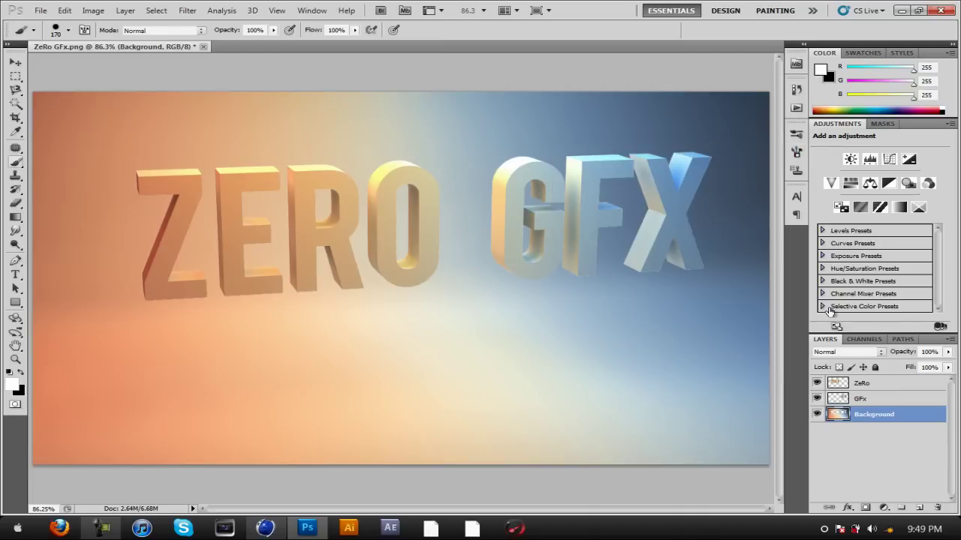
Add a new empty layer directly above the Background layer.
{"action": "left_click", "coordinate": [921, 509]}
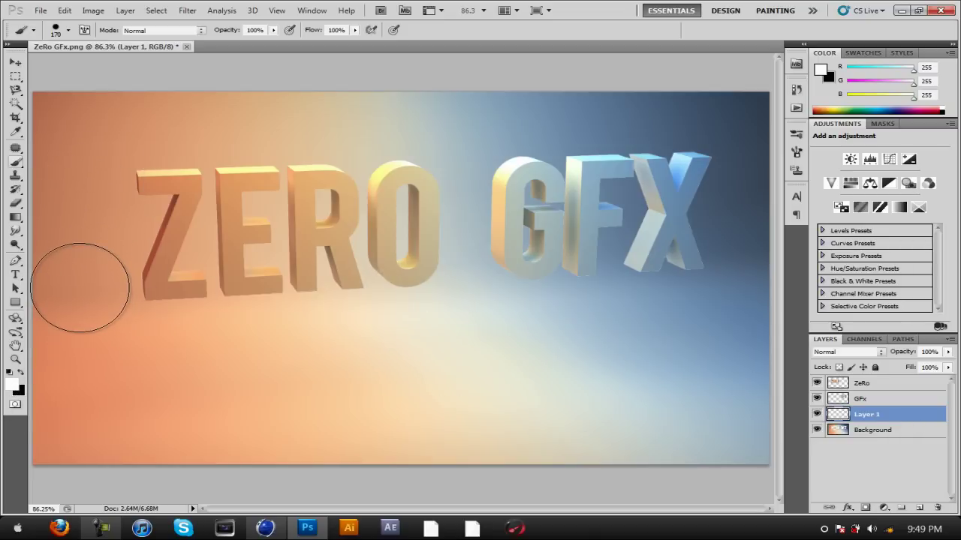
Try several strokes of scattered white bokeh circles across the image on the new layer, undoing each one.
{"action": "mouse_move", "coordinate": [80, 290]}
{"action": "left_mouse_down"}
{"action": "mouse_move", "coordinate": [350, 270]}
{"action": "mouse_move", "coordinate": [785, 287]}
{"action": "left_mouse_up"}
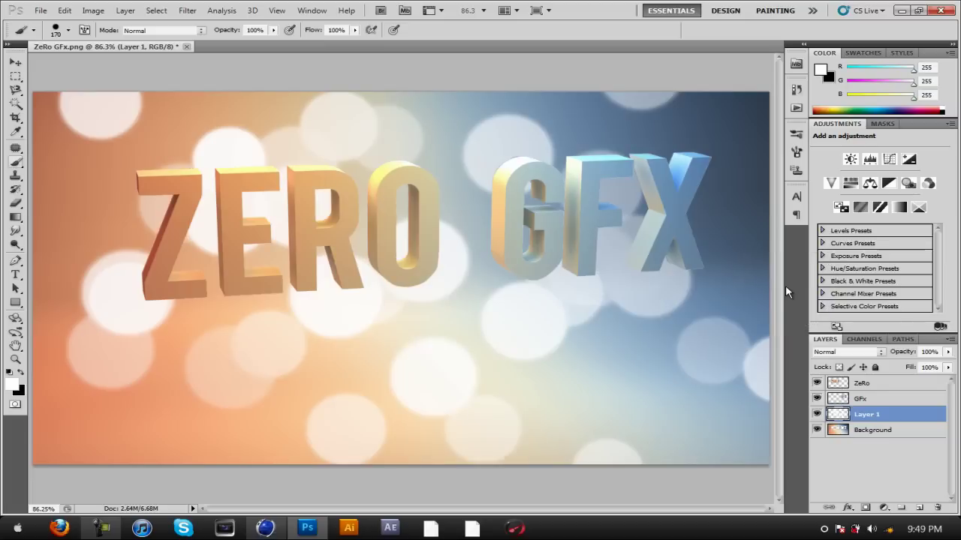
{"action": "key", "text": "ctrl+z"}
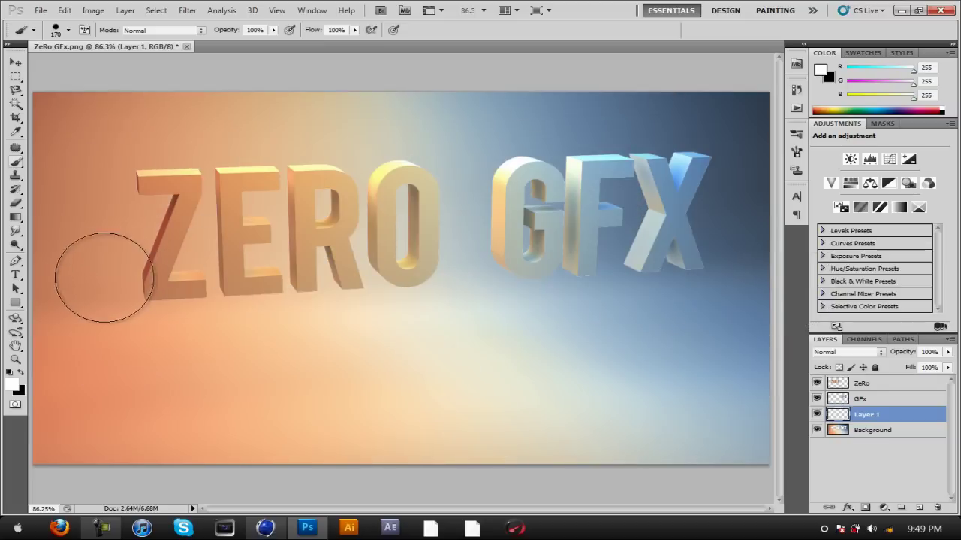
{"action": "key", "text": "ctrl+z"}
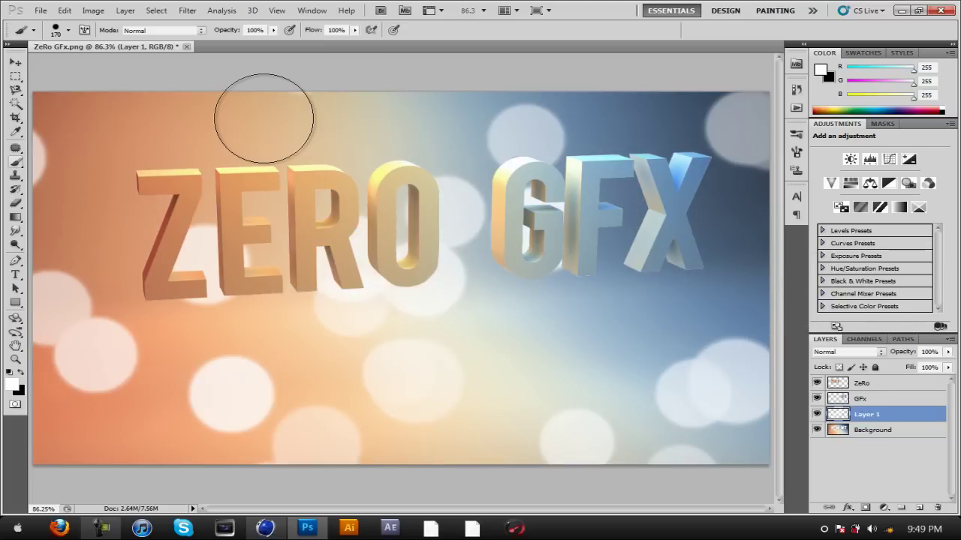
{"action": "key", "text": "ctrl+z"}
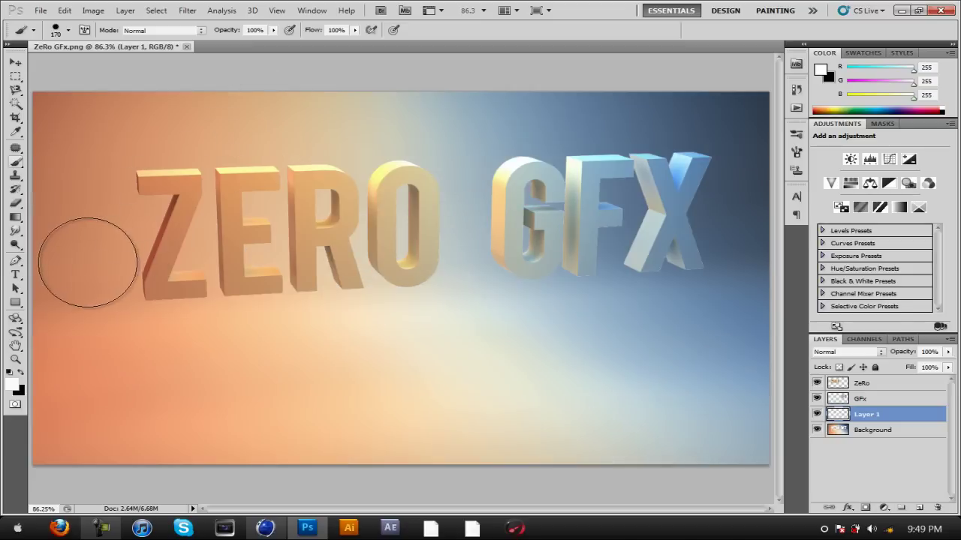
{"action": "key", "text": "ctrl+z"}
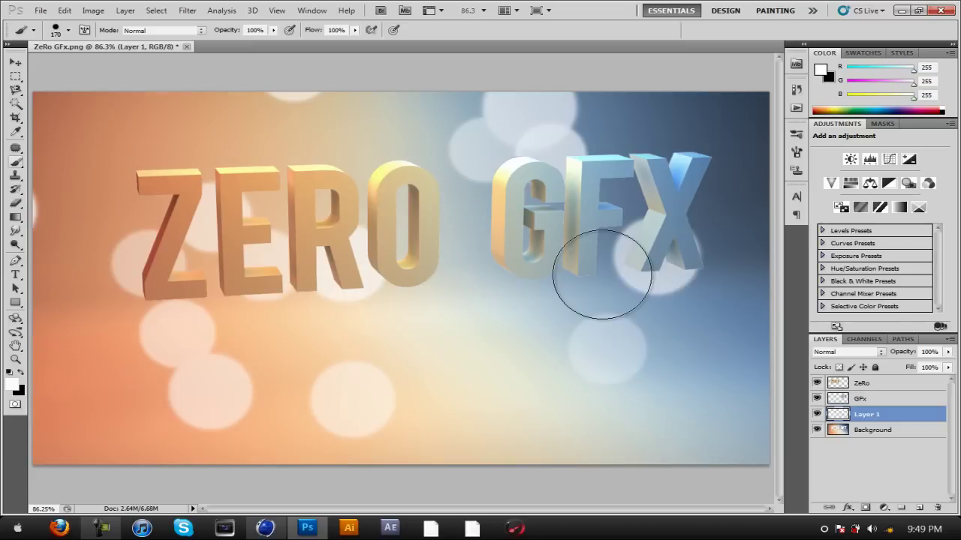
{"action": "key", "text": "ctrl+z"}
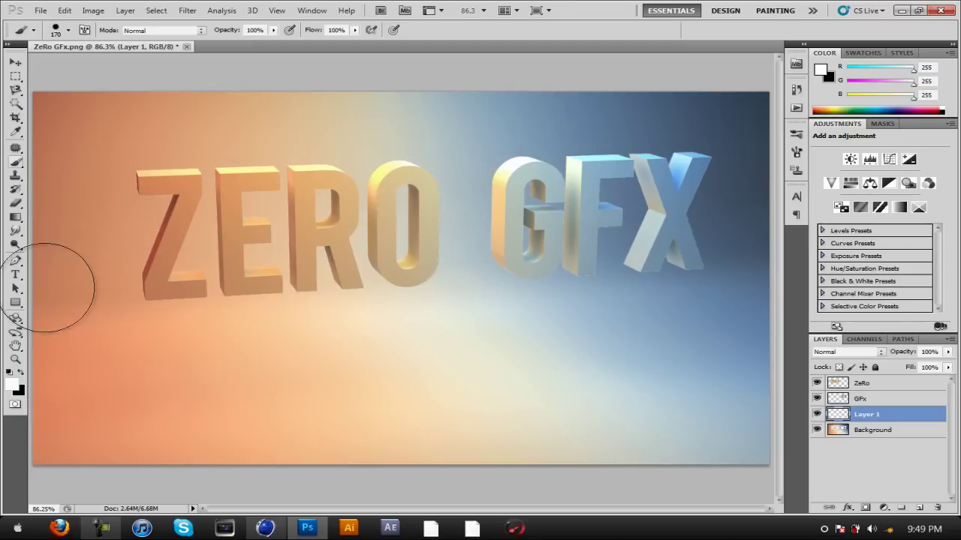
Paint scattered white bokeh circles across the image on the layer behind the letters, adding extra ones near the GFX text.
{"action": "key", "text": "ctrl+z"}
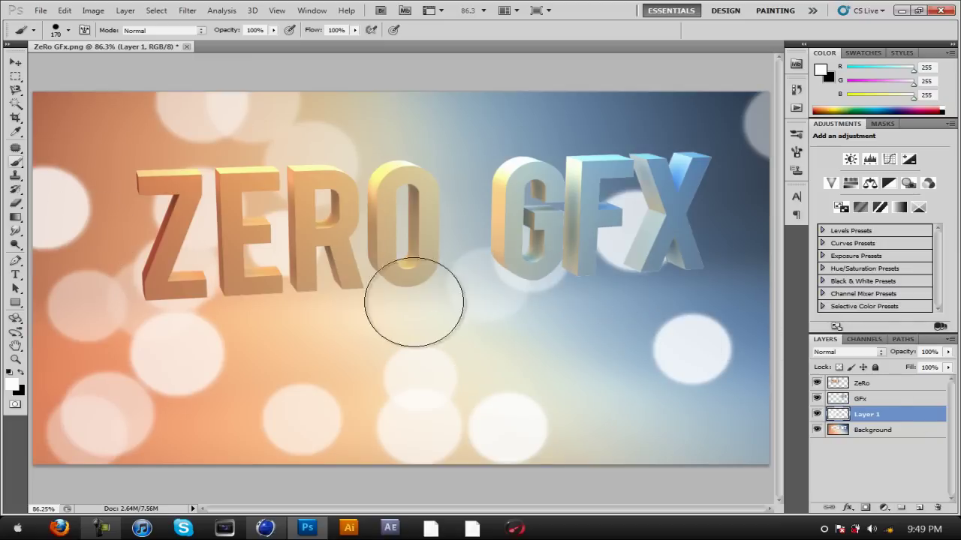
{"action": "left_click", "coordinate": [577, 126]}
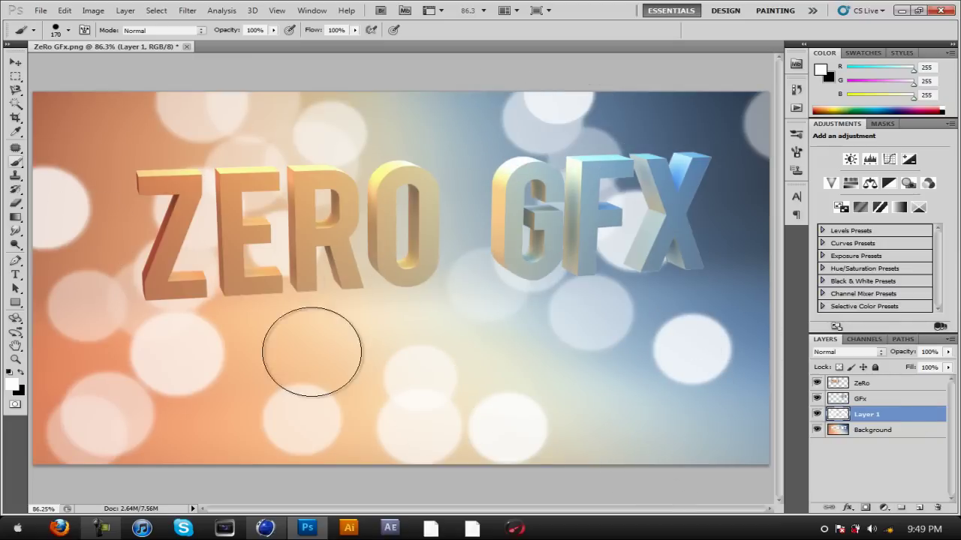
Undo the last stroke of bokeh circles and set the circle layer's blend mode to Overlay.
{"action": "key", "text": "ctrl+z"}
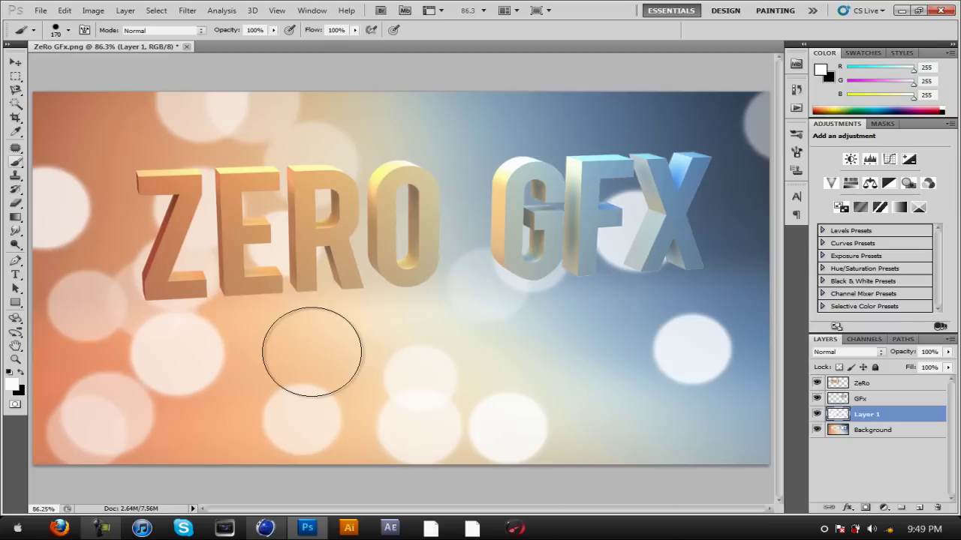
{"action": "left_click", "coordinate": [12, 64]}
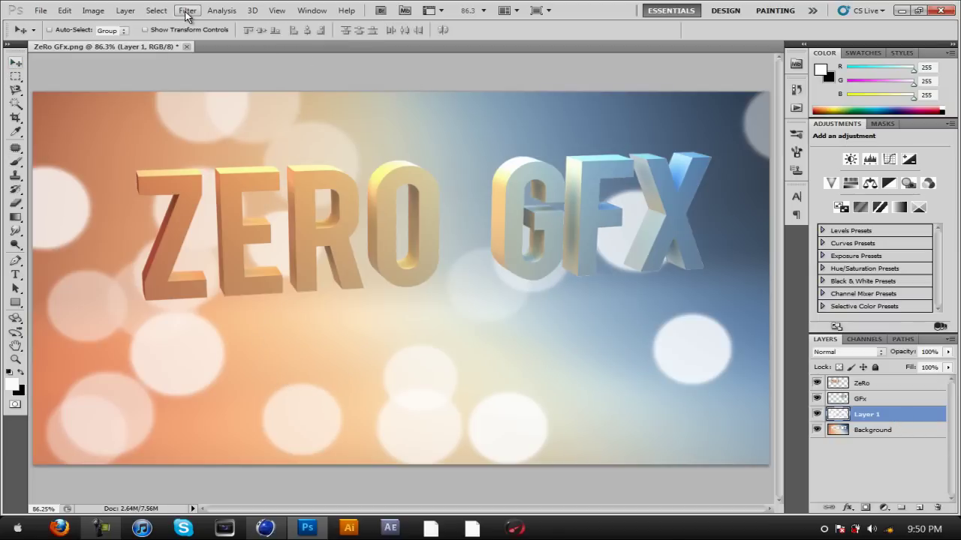
{"action": "left_click", "coordinate": [874, 354]}
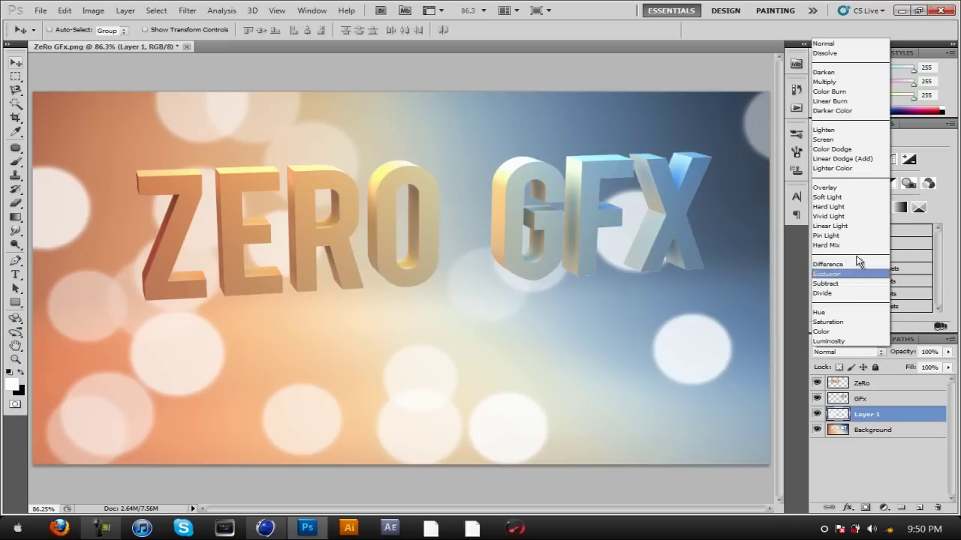
{"action": "left_click", "coordinate": [823, 192]}
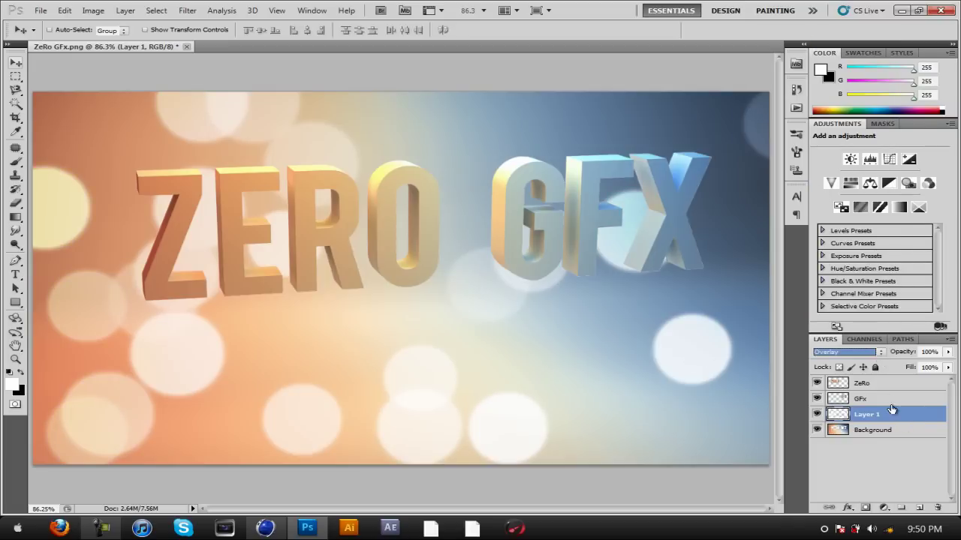
Apply a Gaussian Blur with a radius slightly over 8 pixels to the large bokeh circles on Layer 1.
{"action": "left_click", "coordinate": [184, 13]}
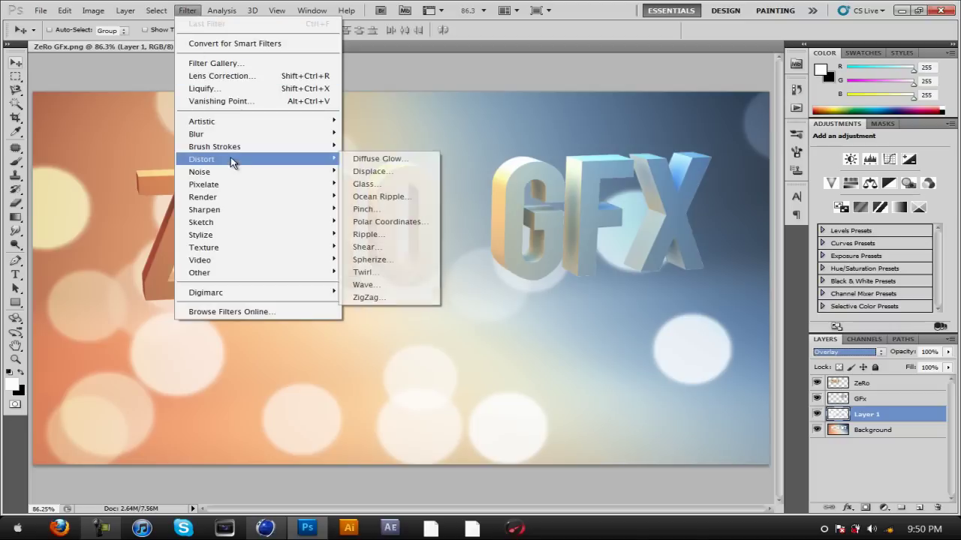
{"action": "mouse_move", "coordinate": [229, 150]}
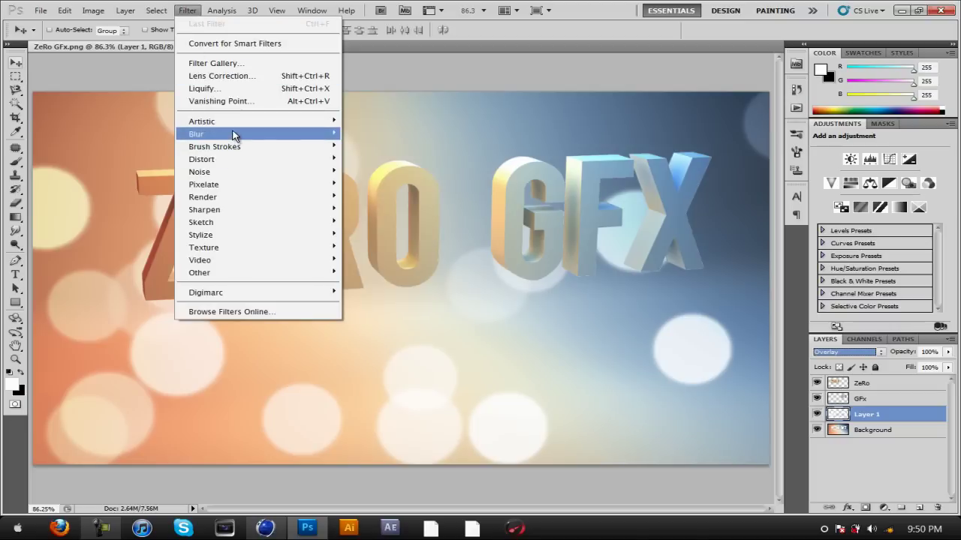
{"action": "left_click", "coordinate": [376, 184]}
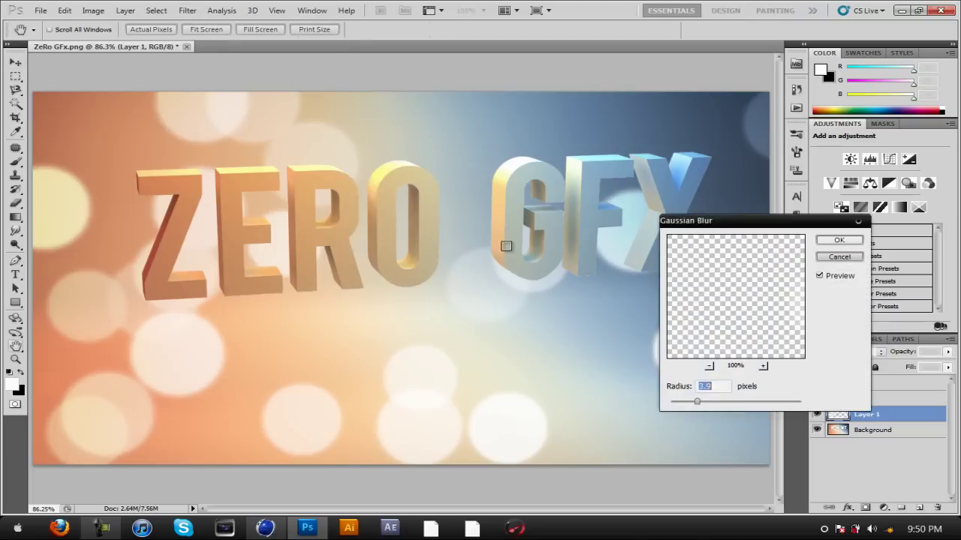
{"action": "mouse_move", "coordinate": [696, 402]}
{"action": "left_mouse_down"}
{"action": "mouse_move", "coordinate": [729, 401]}
{"action": "mouse_move", "coordinate": [715, 404]}
{"action": "left_mouse_up"}
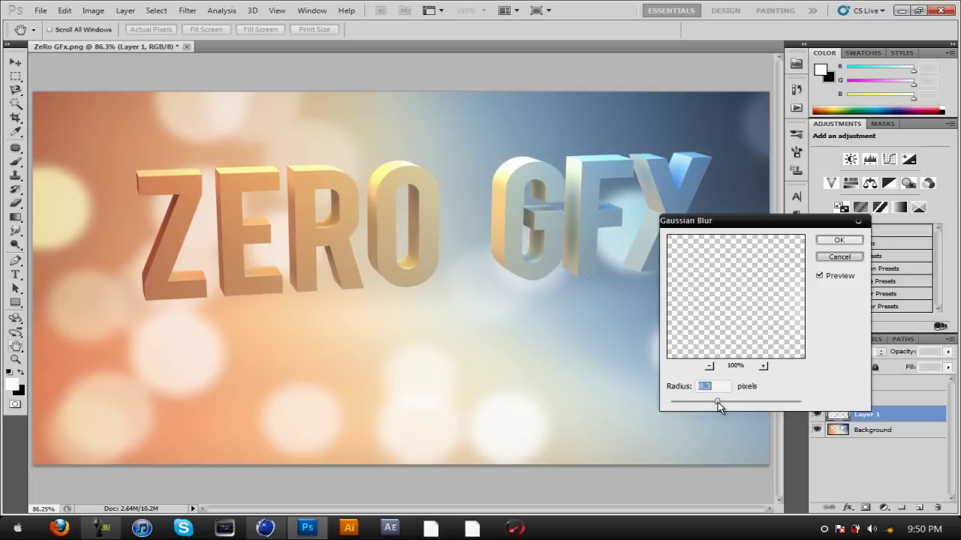
{"action": "left_click_drag", "start_coordinate": [718, 406], "coordinate": [720, 405]}
{"action": "left_click", "coordinate": [848, 242]}
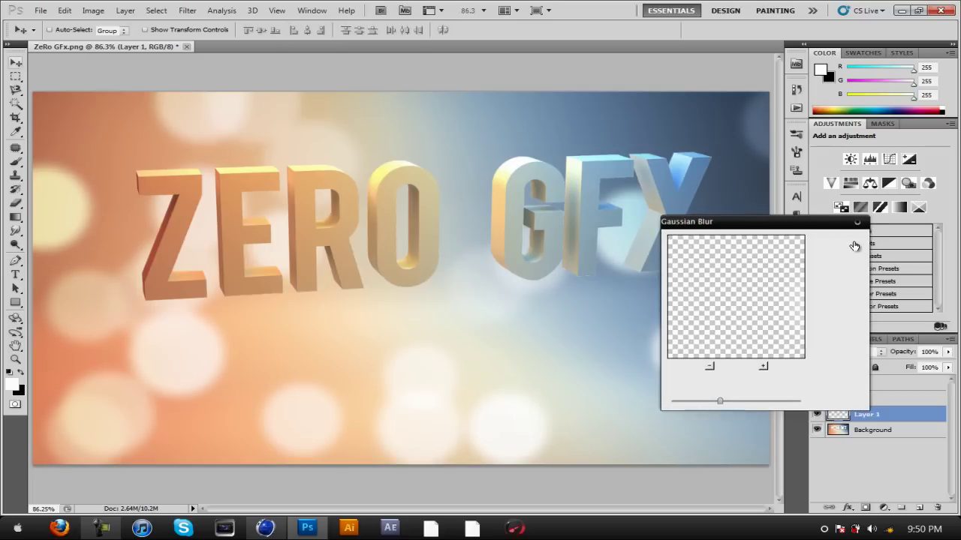
Add a new layer above the blurred circles and reduce the brush size to 82 px for painting on it.
{"action": "left_click", "coordinate": [919, 508]}
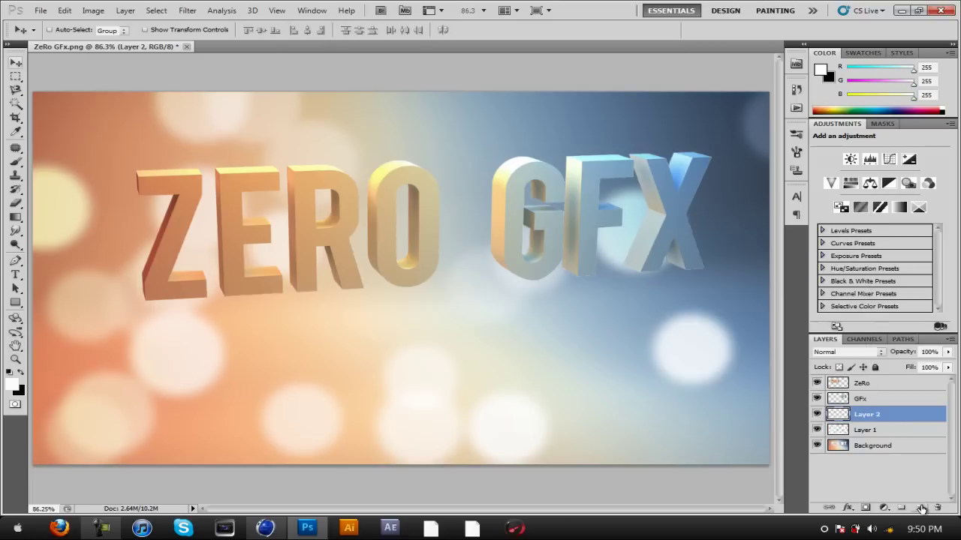
{"action": "left_click", "coordinate": [15, 161]}
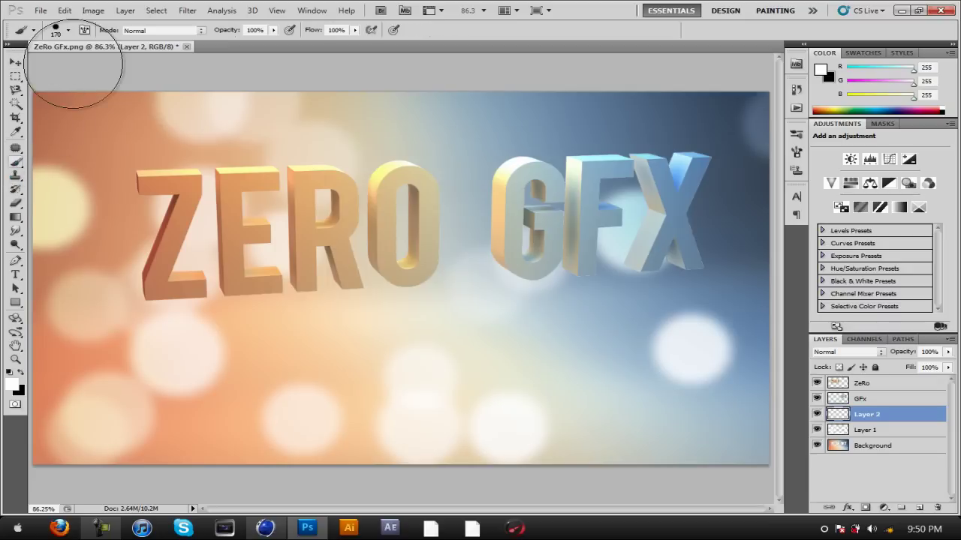
{"action": "left_click", "coordinate": [795, 154]}
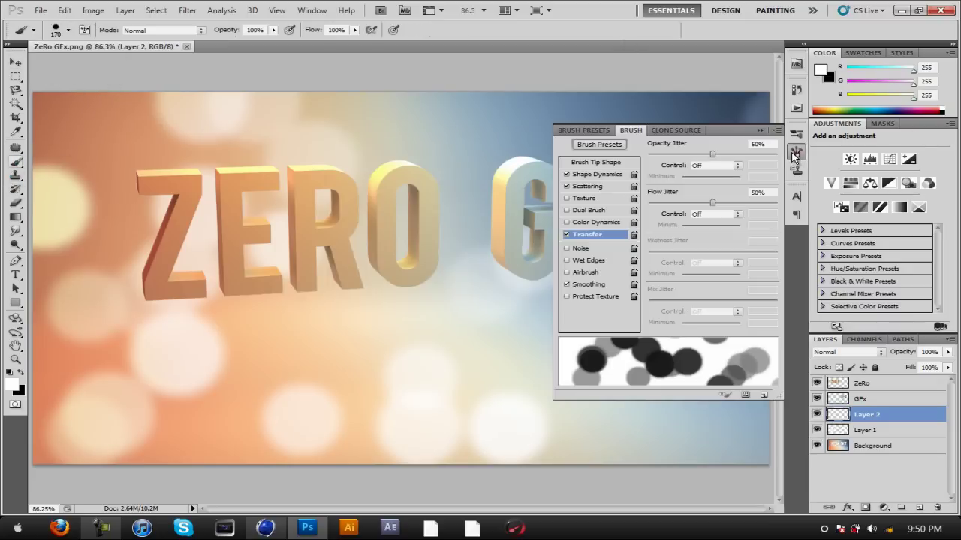
{"action": "left_click", "coordinate": [796, 153]}
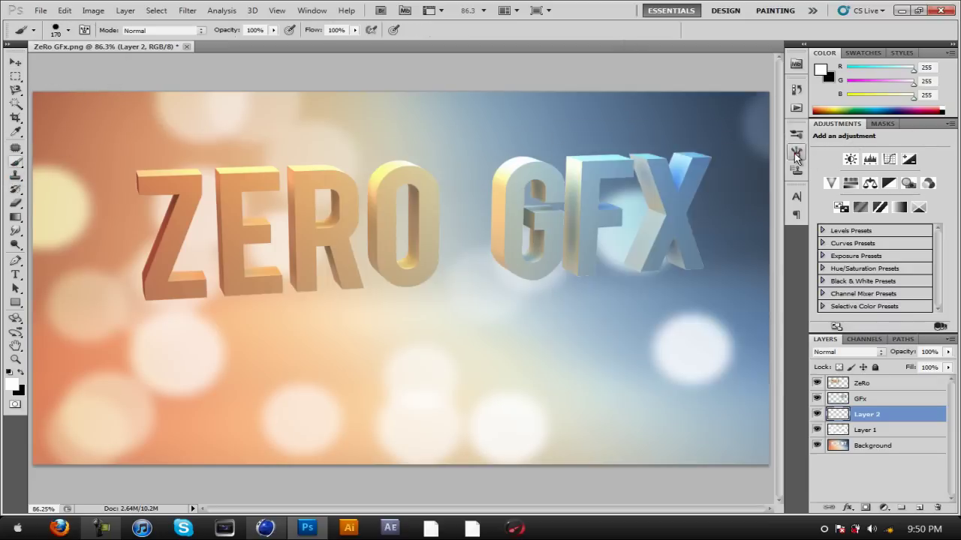
{"action": "left_click", "coordinate": [67, 31]}
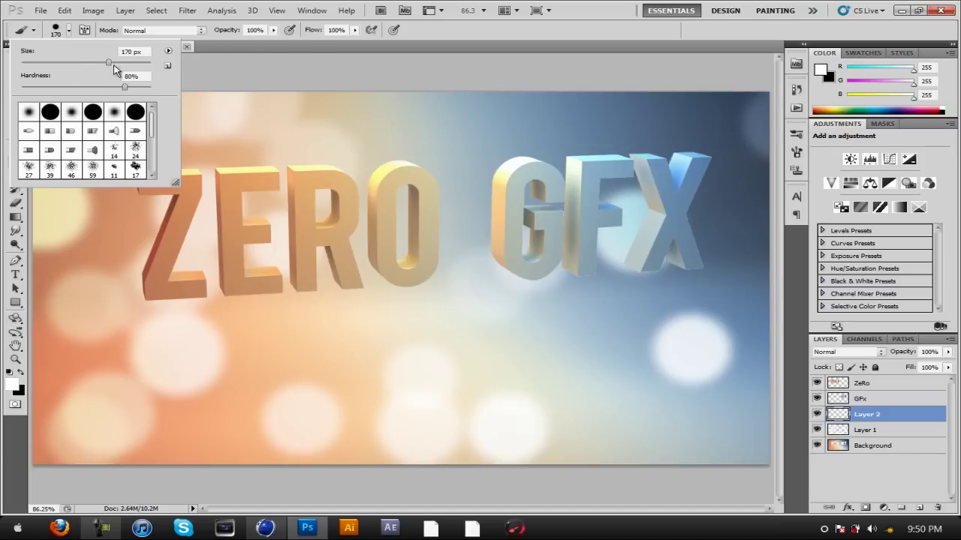
{"action": "left_click_drag", "start_coordinate": [115, 69], "coordinate": [86, 67]}
{"action": "left_click", "coordinate": [69, 33]}
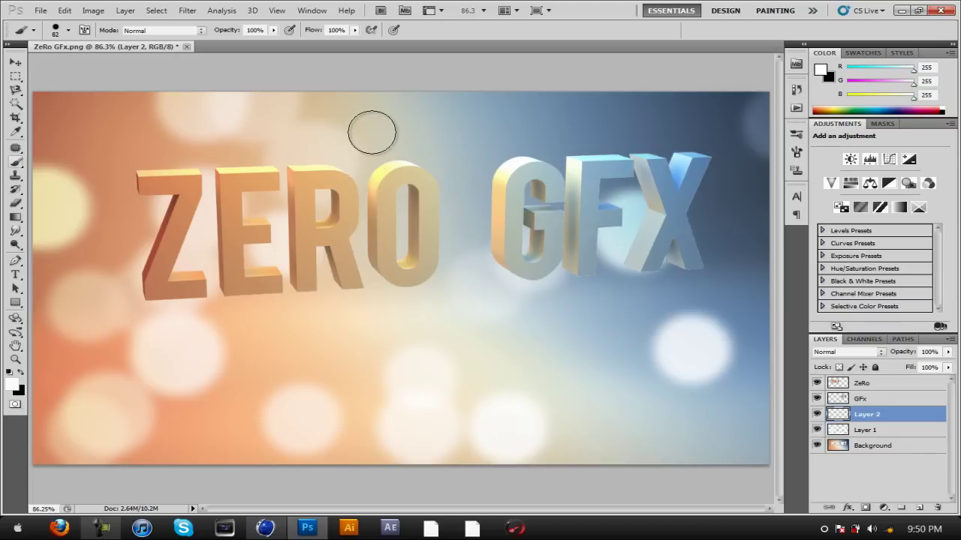
Paint smaller white bokeh circles across the top of the image and below the GFX letters, undoing the last stroke.
{"action": "mouse_move", "coordinate": [377, 115]}
{"action": "left_mouse_down"}
{"action": "mouse_move", "coordinate": [532, 128]}
{"action": "mouse_move", "coordinate": [581, 112]}
{"action": "mouse_move", "coordinate": [593, 120]}
{"action": "left_mouse_up"}
{"action": "left_click", "coordinate": [605, 441]}
{"action": "left_click", "coordinate": [637, 327]}
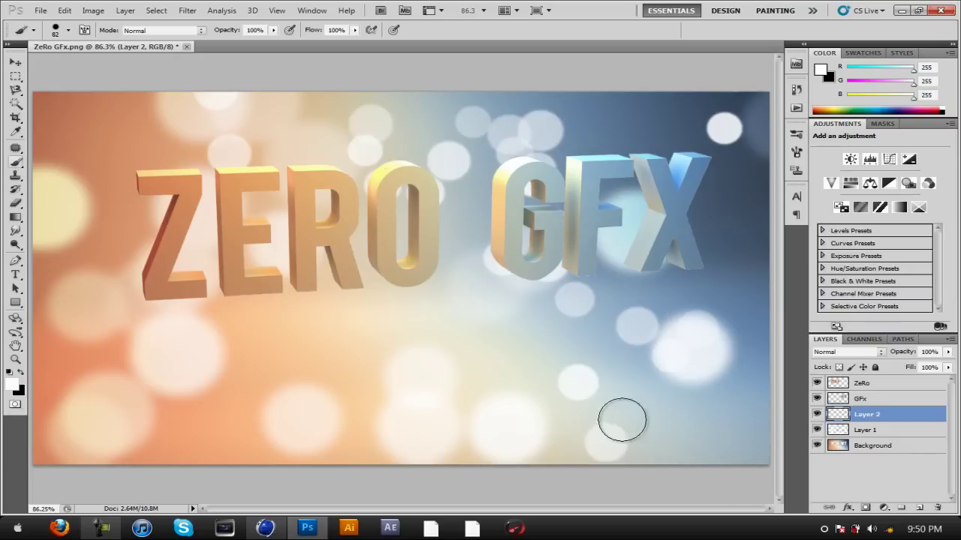
{"action": "left_click", "coordinate": [623, 291]}
{"action": "left_click", "coordinate": [574, 298]}
{"action": "left_click", "coordinate": [578, 381]}
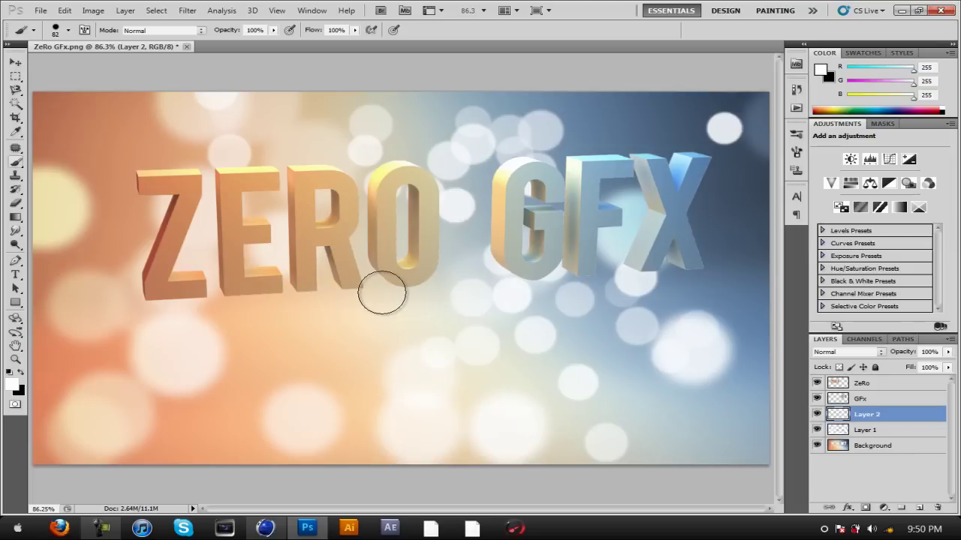
{"action": "key", "text": "ctrl+z"}
Paint more small white bokeh circles below the ZERO letters, in the upper-left and lower areas, and beside the X.
{"action": "left_click", "coordinate": [290, 328]}
{"action": "left_click", "coordinate": [408, 317]}
{"action": "left_click", "coordinate": [380, 406]}
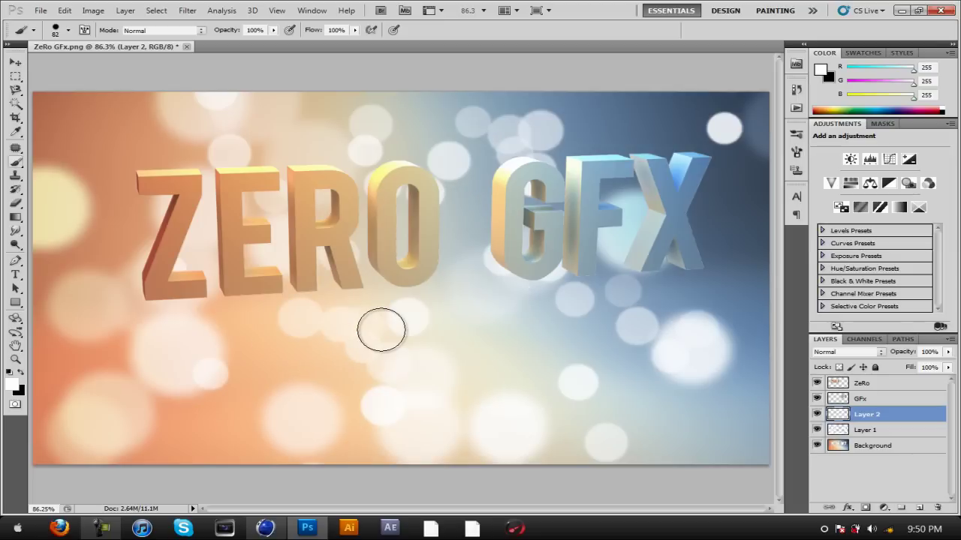
{"action": "left_click", "coordinate": [382, 330]}
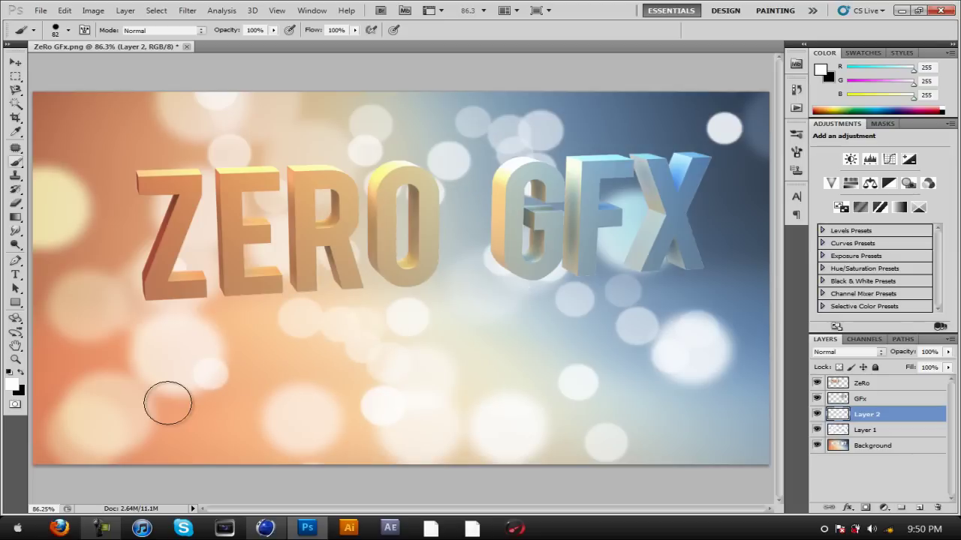
{"action": "left_click", "coordinate": [79, 117]}
{"action": "left_click", "coordinate": [265, 437]}
{"action": "left_click", "coordinate": [173, 396]}
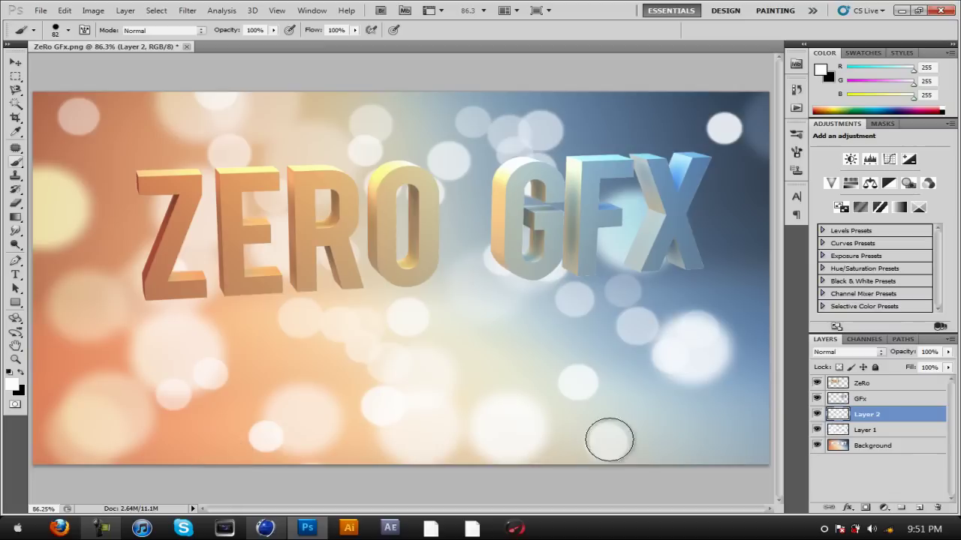
{"action": "left_click", "coordinate": [663, 421]}
{"action": "left_click", "coordinate": [722, 225]}
{"action": "left_click", "coordinate": [726, 260]}
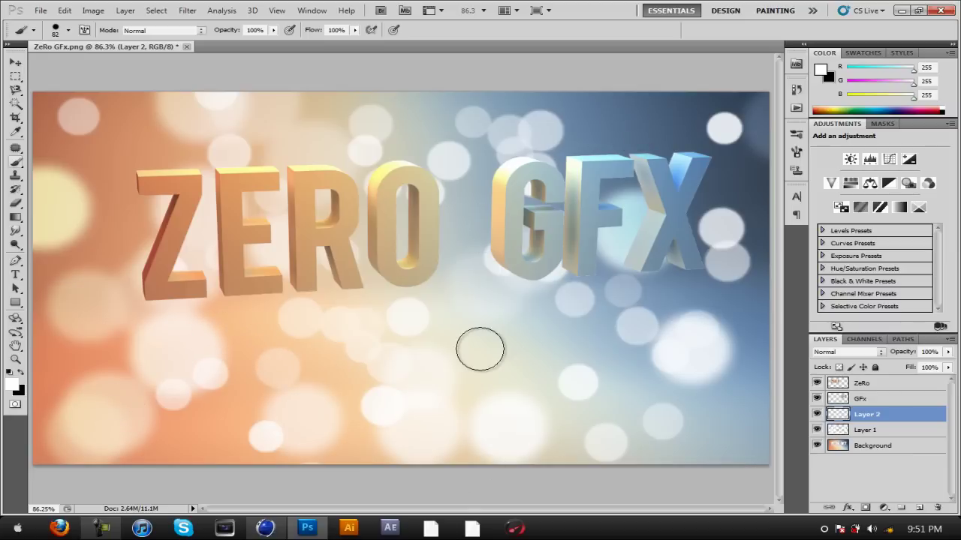
Set the blend mode of the small-circle layer, Layer 2, to Overlay.
{"action": "left_click", "coordinate": [18, 66]}
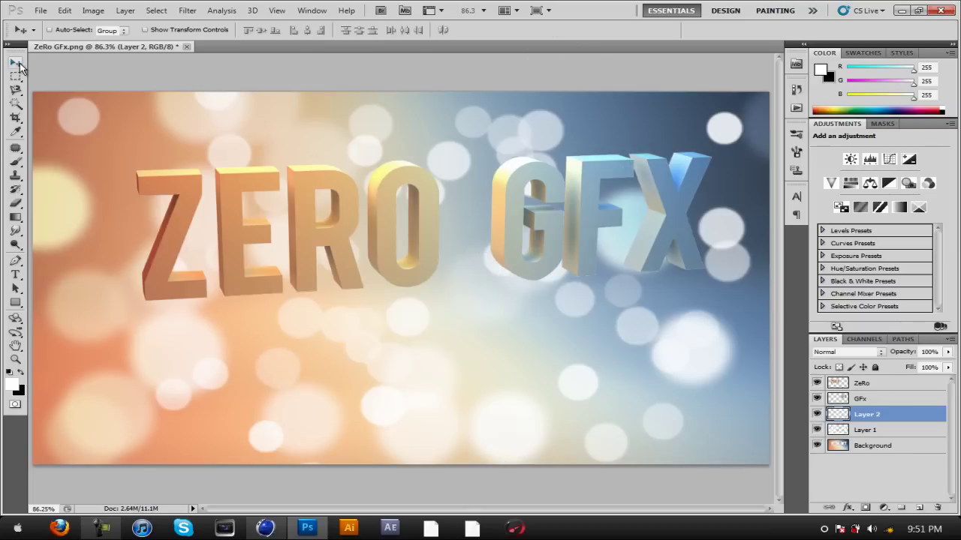
{"action": "left_click", "coordinate": [878, 353]}
{"action": "left_click", "coordinate": [826, 188]}
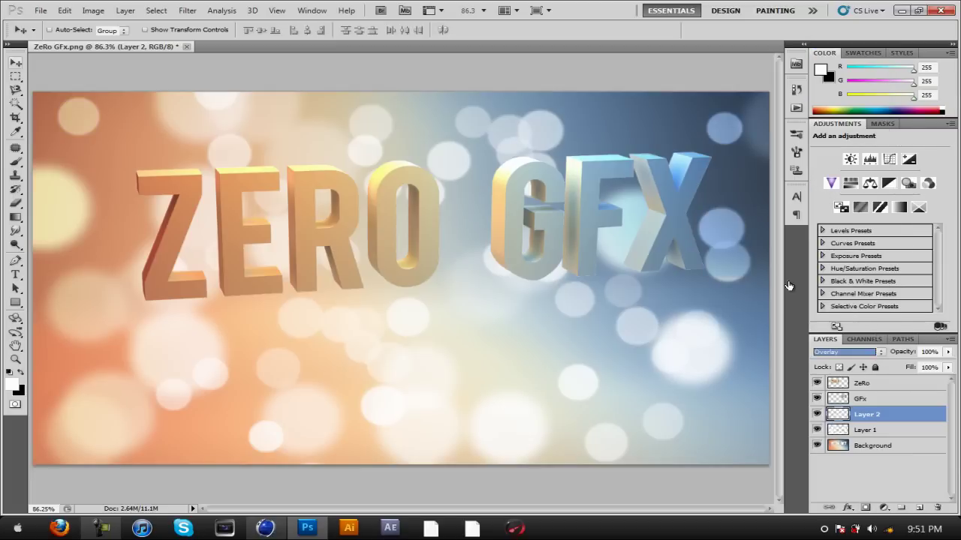
Apply a Gaussian Blur with a radius of about 3 pixels to the small bokeh circles on Layer 2.
{"action": "left_click", "coordinate": [188, 10]}
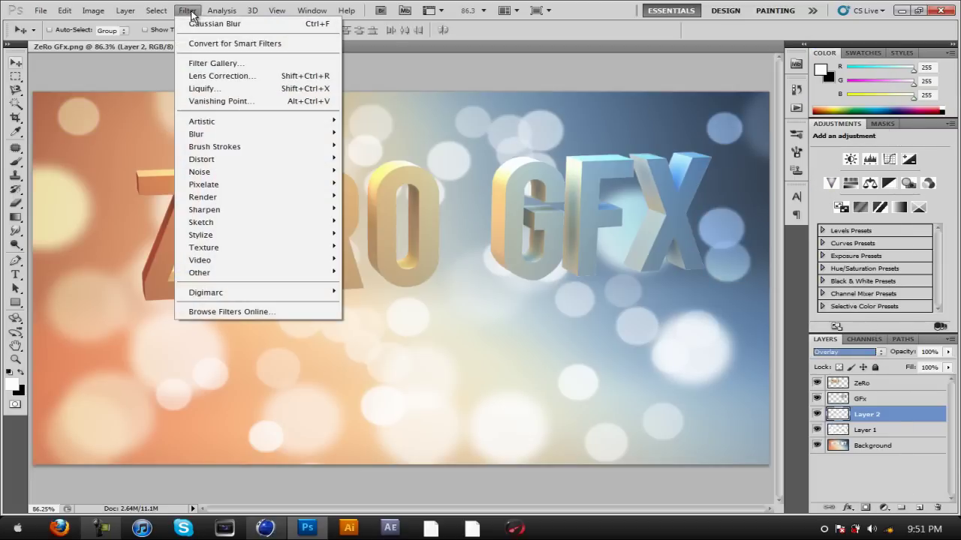
{"action": "mouse_move", "coordinate": [222, 139]}
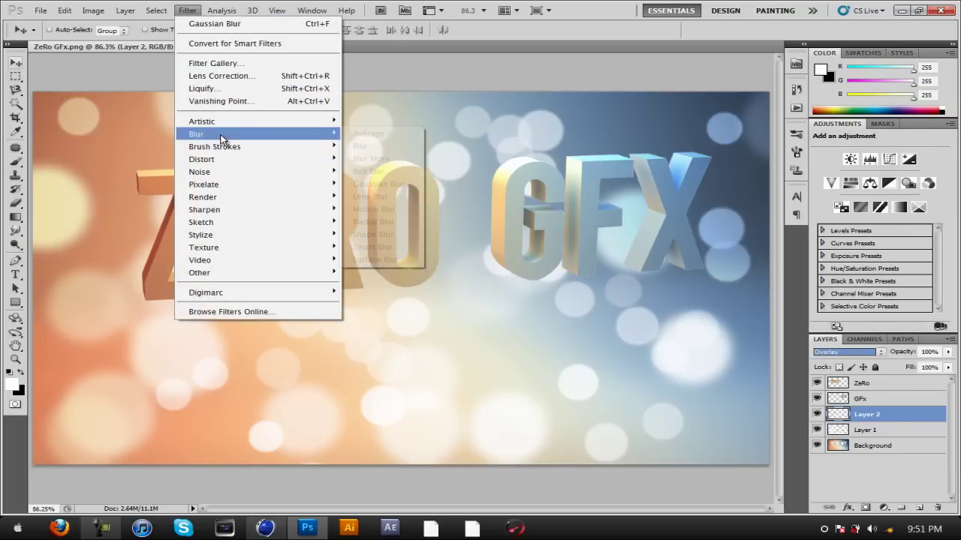
{"action": "left_click", "coordinate": [390, 184]}
{"action": "left_click_drag", "start_coordinate": [720, 401], "coordinate": [674, 403]}
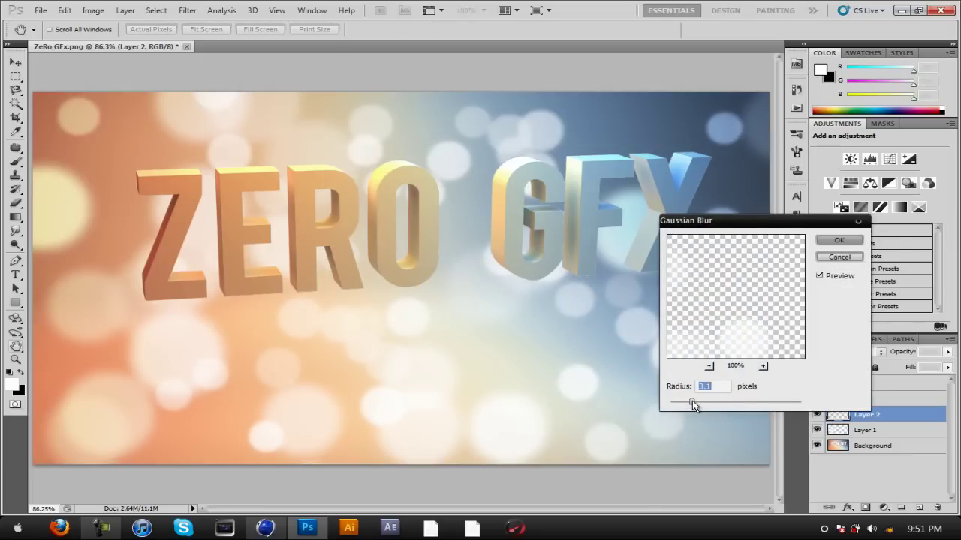
{"action": "key", "text": "Return"}
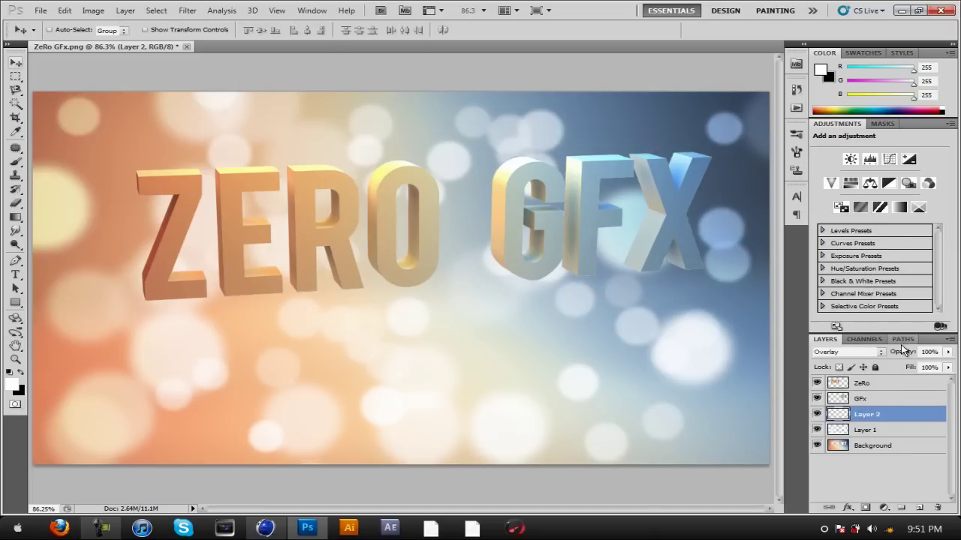
Lower the opacity of Layer 1 to 46% and of Layer 2 to 69%.
{"action": "left_click", "coordinate": [894, 429]}
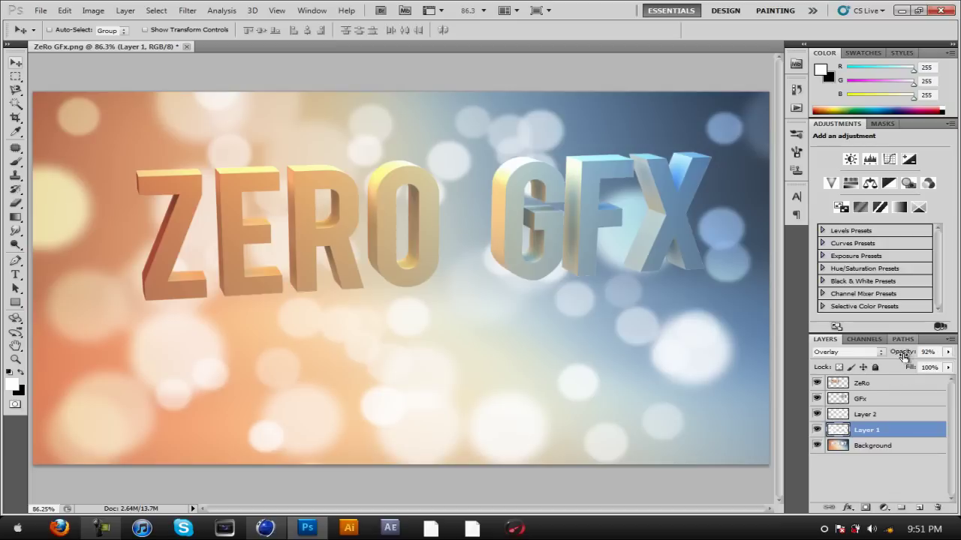
{"action": "left_click_drag", "start_coordinate": [900, 358], "coordinate": [869, 357]}
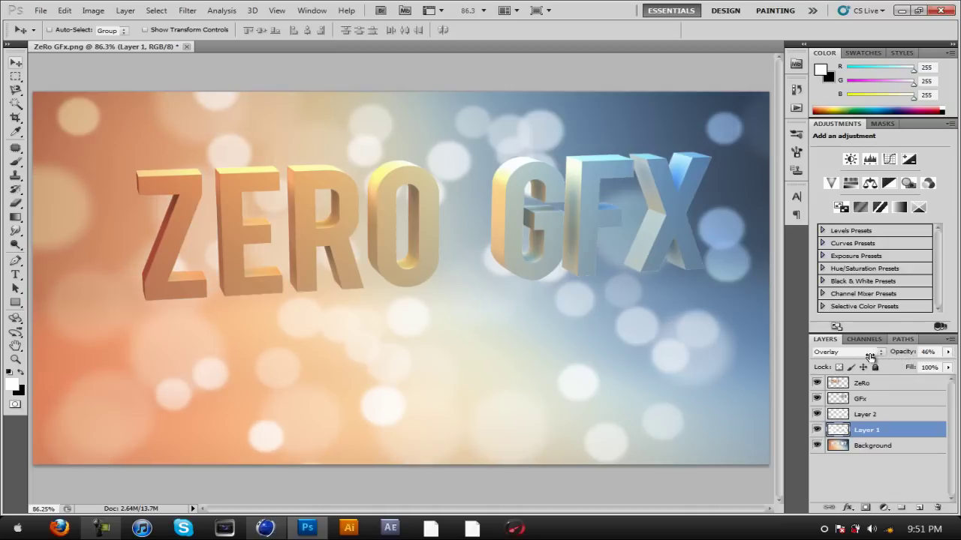
{"action": "left_click", "coordinate": [886, 417]}
{"action": "left_click_drag", "start_coordinate": [895, 358], "coordinate": [873, 354]}
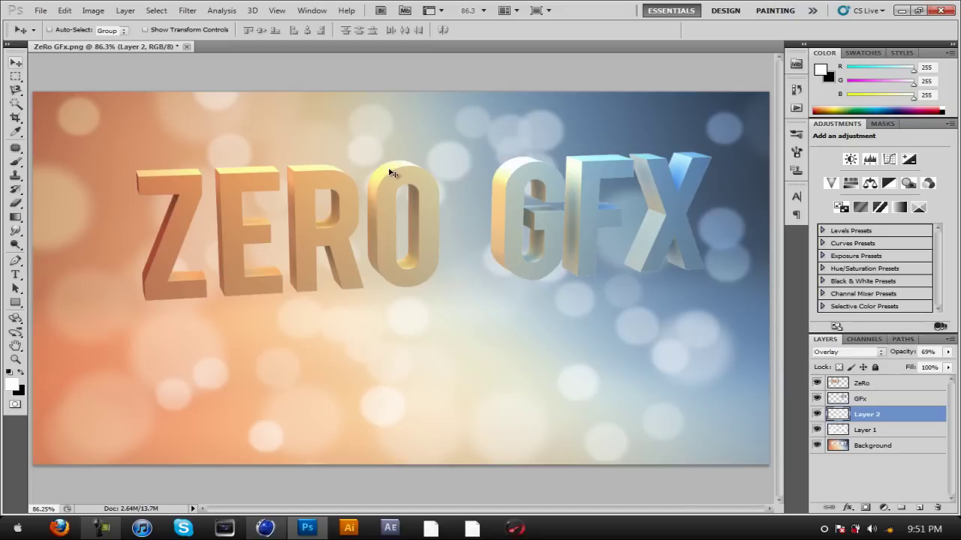
Try a drop shadow at a 102° angle in the ZeRo layer's styles and switch it off again.
{"action": "double_click", "coordinate": [901, 388]}
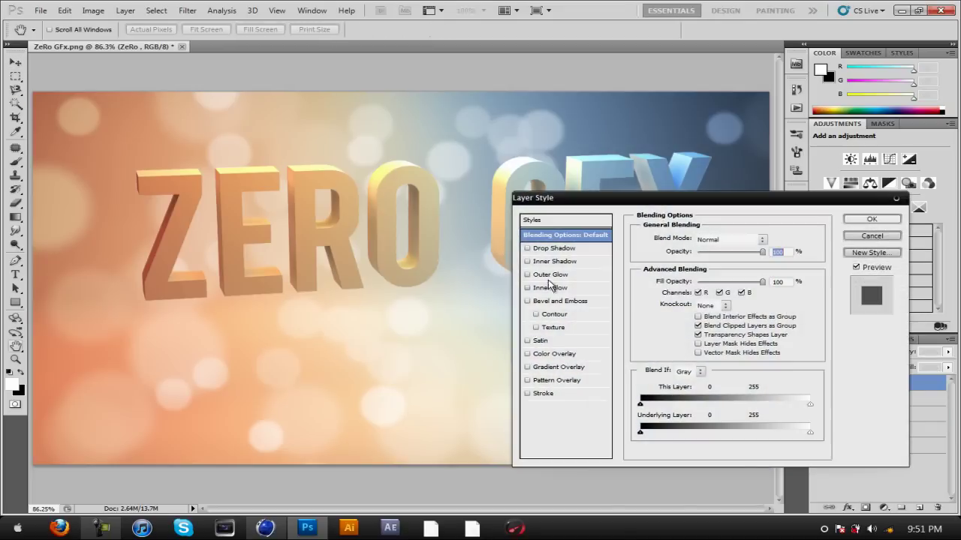
{"action": "left_click", "coordinate": [539, 249]}
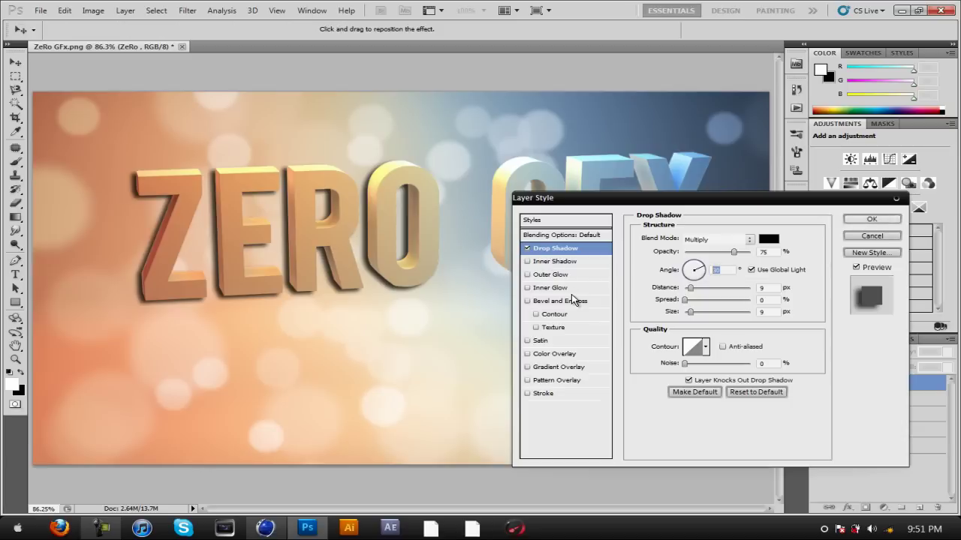
{"action": "type", "text": "102"}
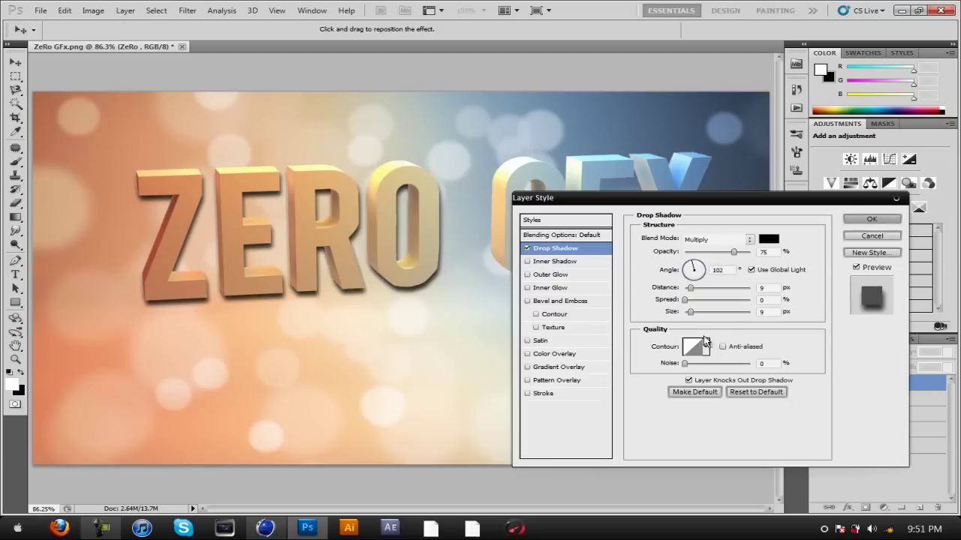
{"action": "left_click", "coordinate": [525, 249]}
Try a black outer glow on the ZeRo layer with Normal blend mode, 100% opacity and a size reduced below 9 px.
{"action": "left_click", "coordinate": [547, 277]}
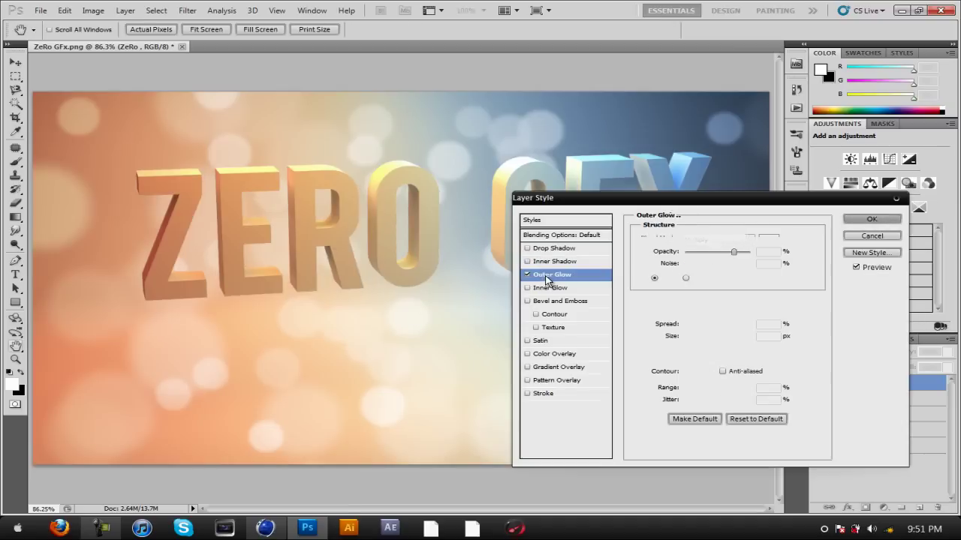
{"action": "left_click", "coordinate": [729, 240]}
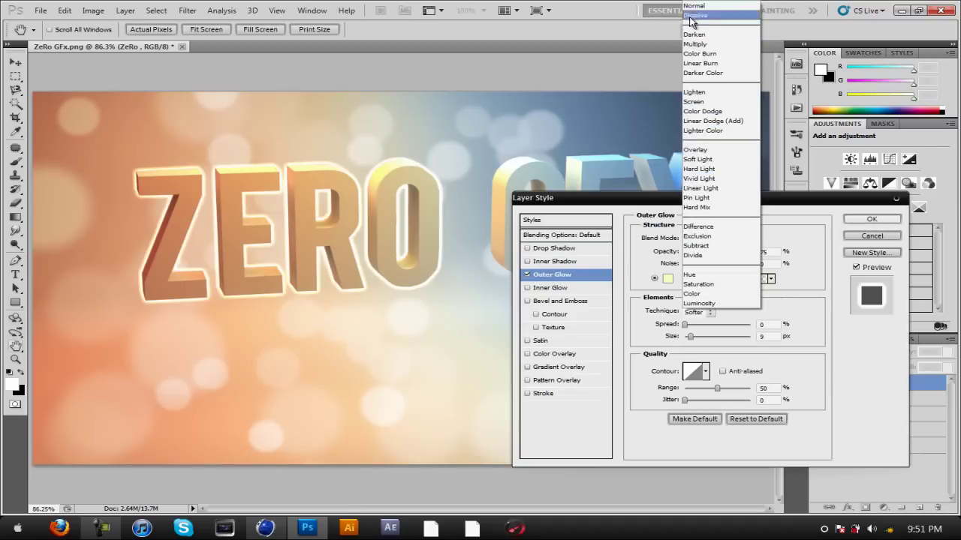
{"action": "left_click", "coordinate": [694, 5]}
{"action": "left_click_drag", "start_coordinate": [733, 252], "coordinate": [802, 261]}
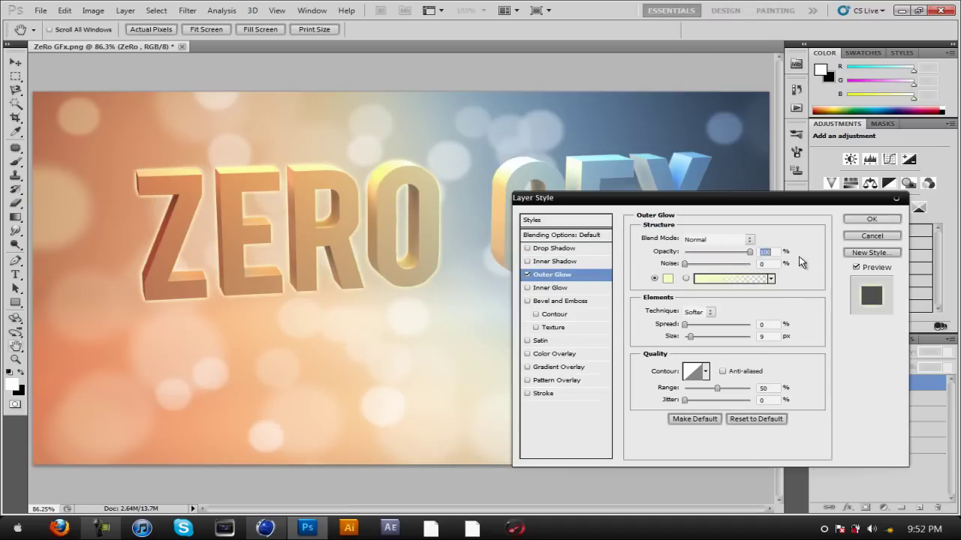
{"action": "left_click", "coordinate": [671, 278]}
{"action": "type", "text": "000000"}
{"action": "key", "text": "Return"}
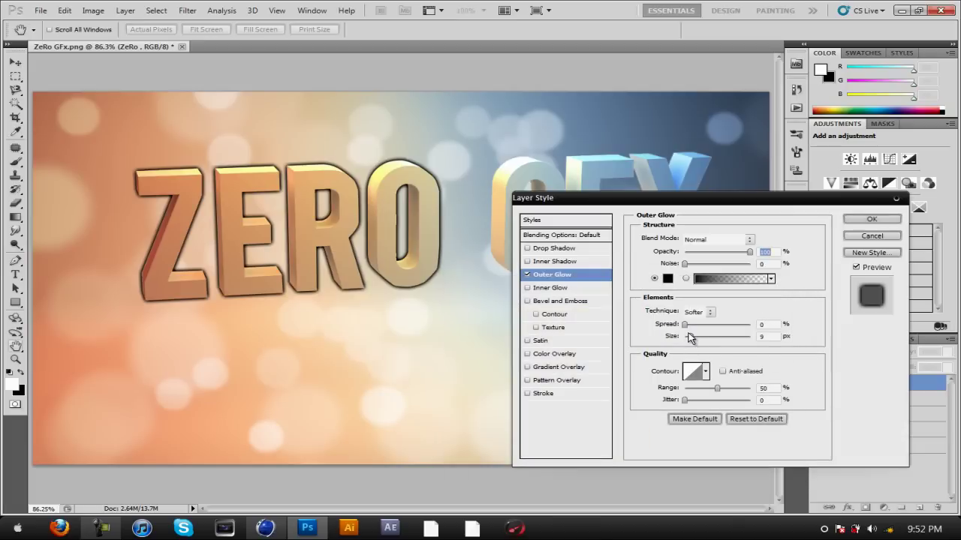
{"action": "left_click_drag", "start_coordinate": [690, 336], "coordinate": [687, 337]}
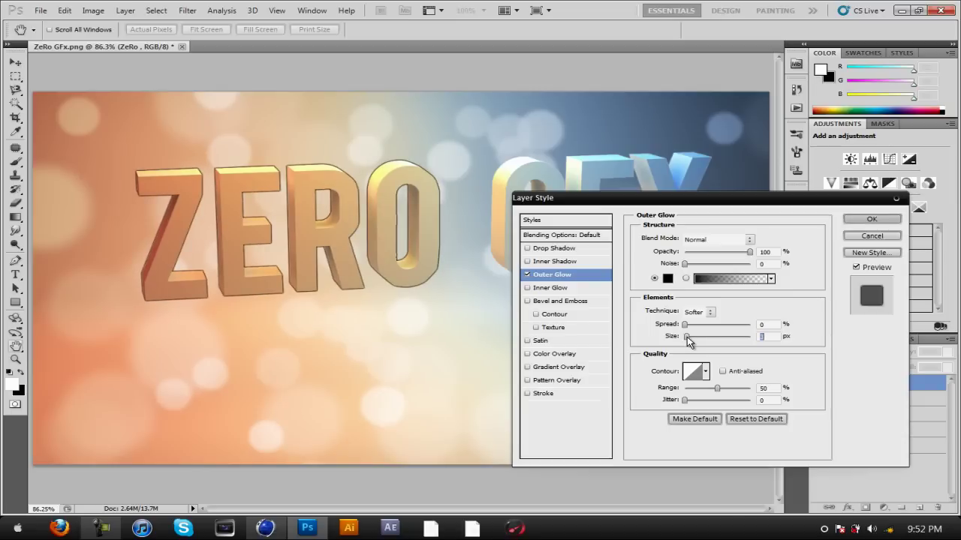
Try an Inner Bevel with 1000% depth in the ZeRo layer's styles and switch it off again.
{"action": "left_click", "coordinate": [572, 301]}
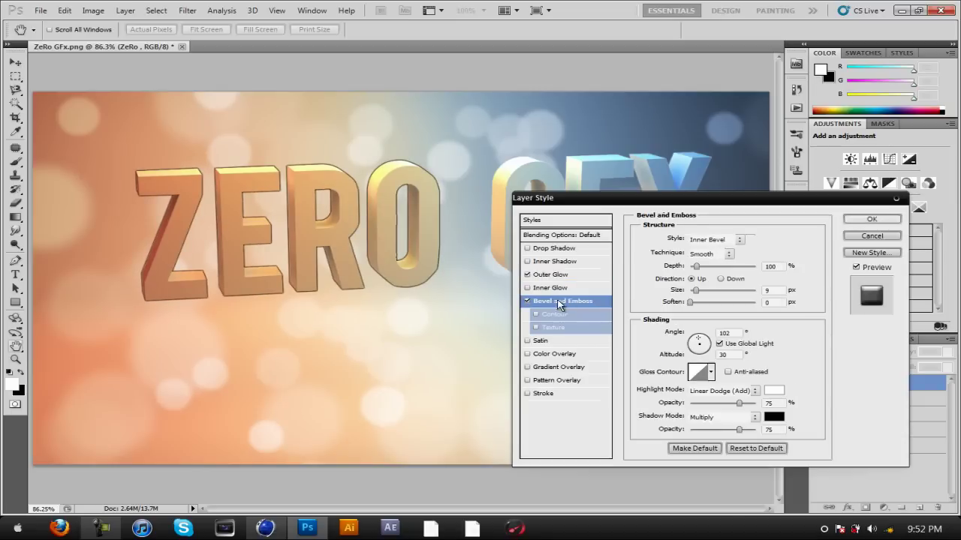
{"action": "left_click_drag", "start_coordinate": [697, 266], "coordinate": [775, 275]}
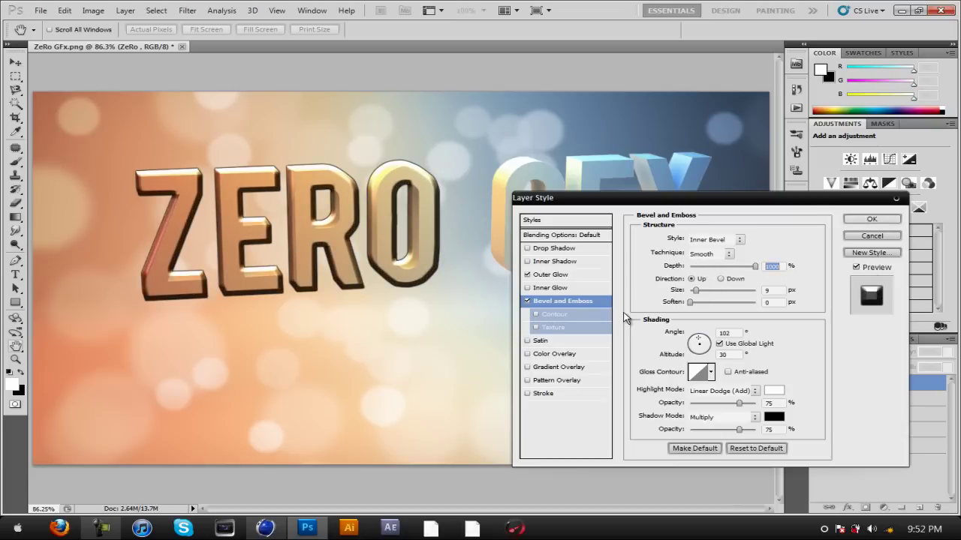
{"action": "left_click", "coordinate": [527, 301]}
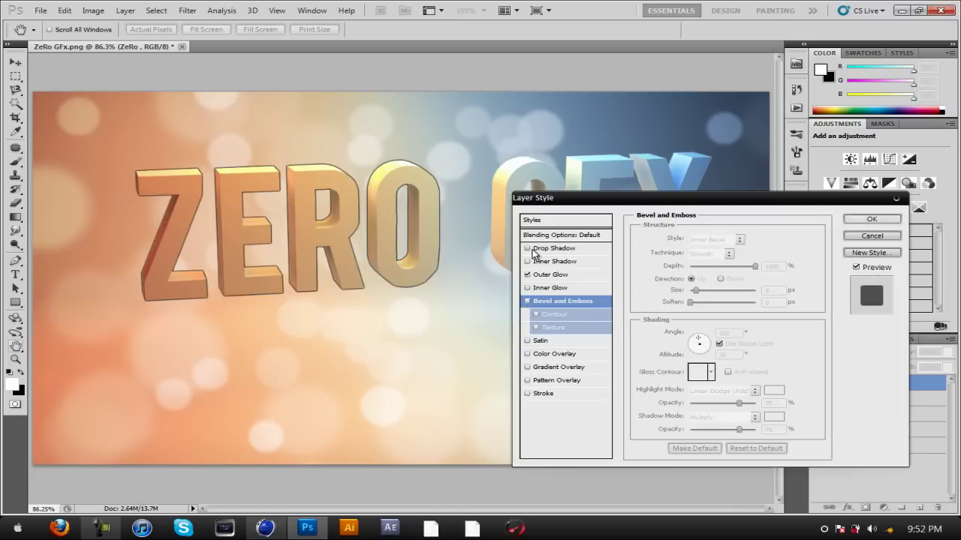
Switch off the ZeRo layer's outer glow, accept the layer styles and minimize Photoshop to the desktop.
{"action": "left_click", "coordinate": [527, 275]}
{"action": "left_click", "coordinate": [855, 220]}
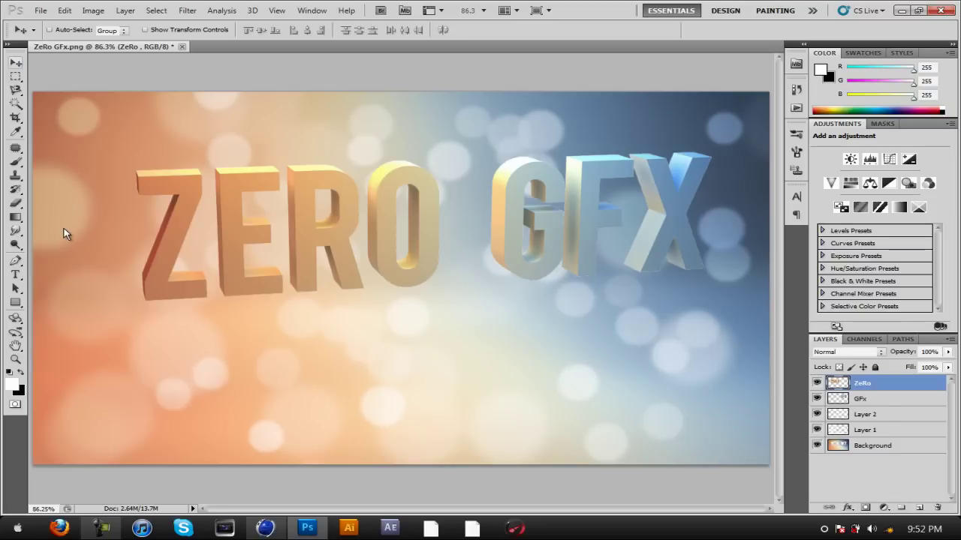
{"action": "left_click", "coordinate": [307, 528]}
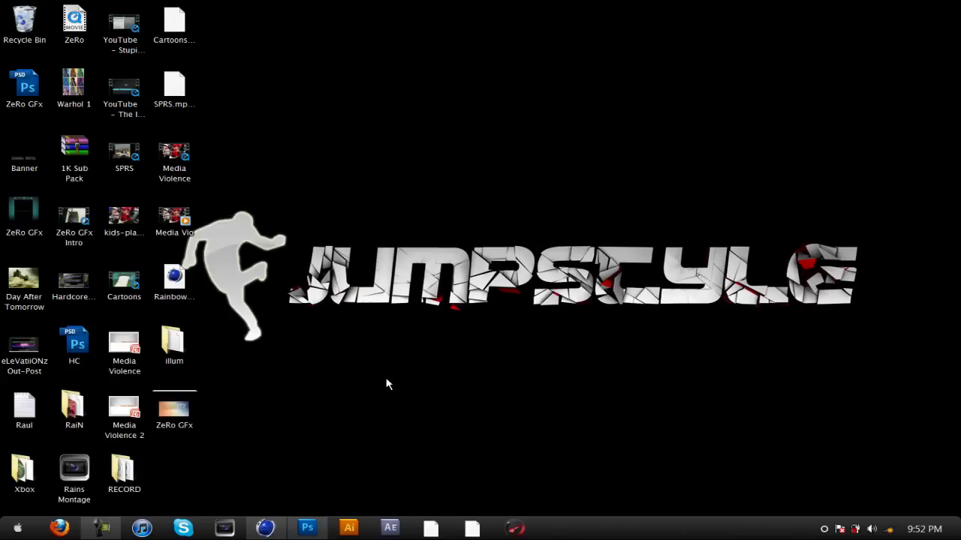